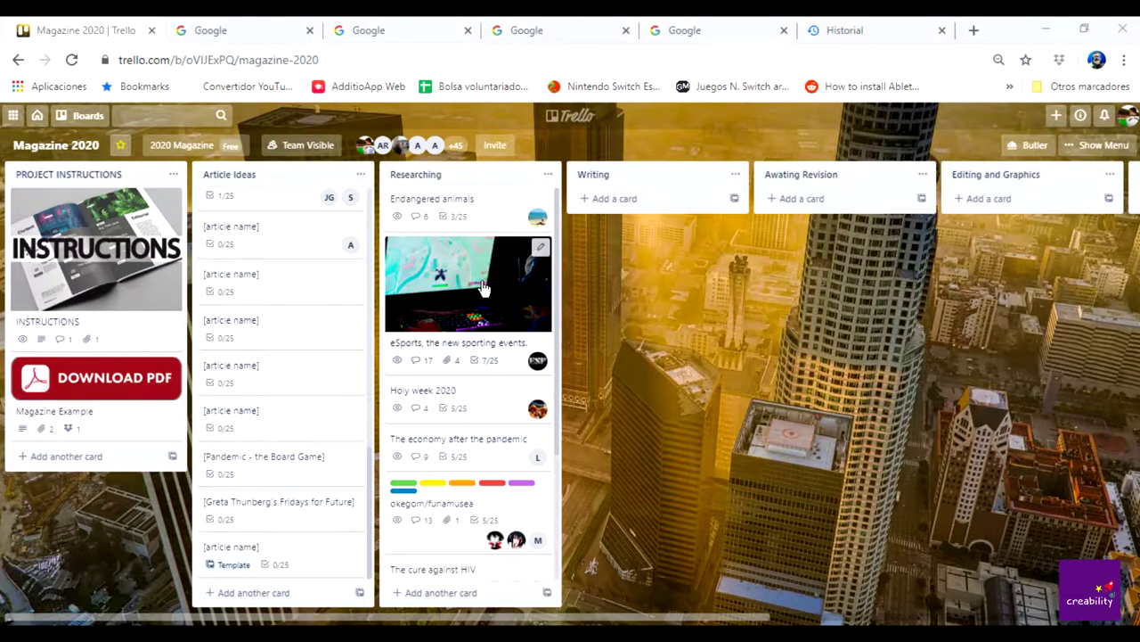
Open the "[Pandemic - the Board Game]" card from the Article Ideas list
{"action": "scroll", "coordinate": [473, 305], "scroll_direction": "down", "scroll_amount": 2}
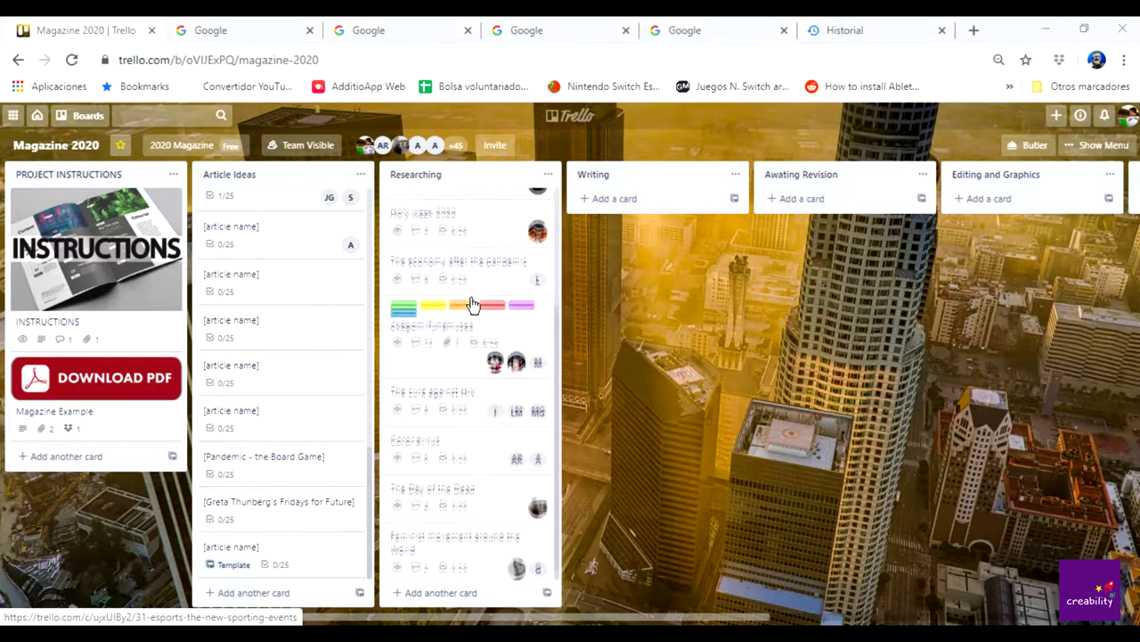
{"action": "scroll", "coordinate": [485, 357], "scroll_direction": "up", "scroll_amount": 1}
{"action": "scroll", "coordinate": [485, 357], "scroll_direction": "up", "scroll_amount": 2}
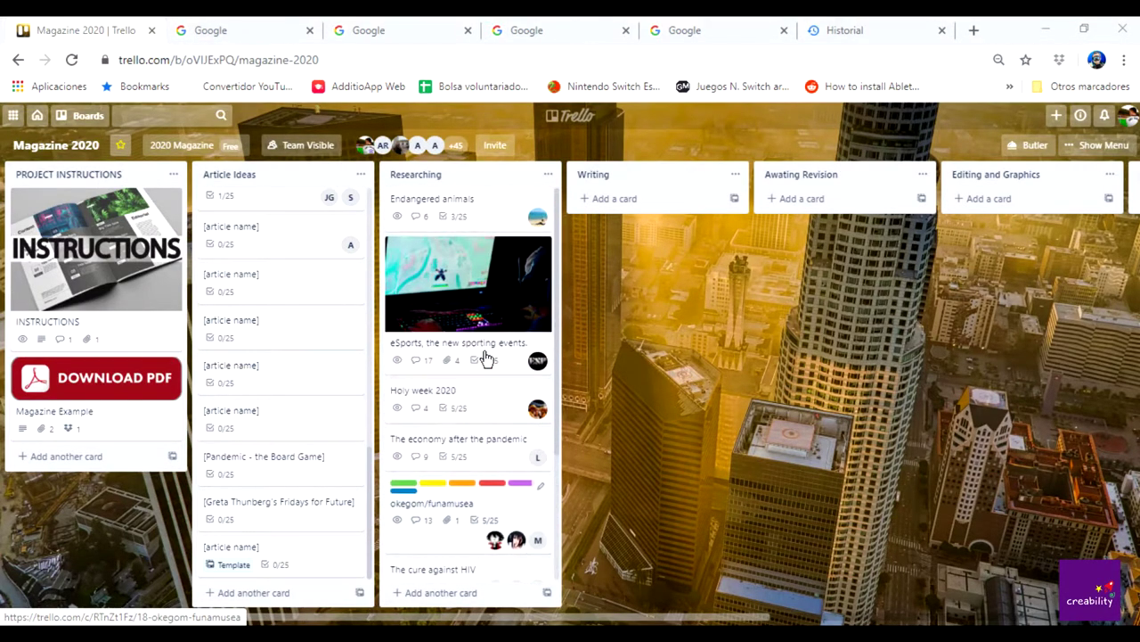
{"action": "scroll", "coordinate": [337, 374], "scroll_direction": "up", "scroll_amount": 5}
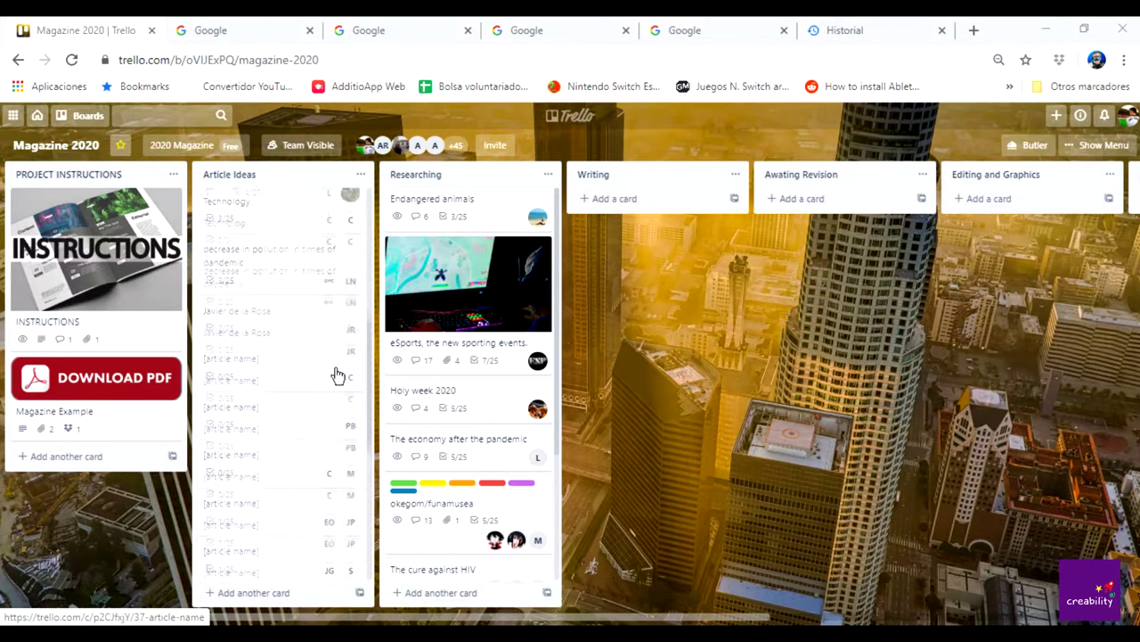
{"action": "scroll", "coordinate": [337, 375], "scroll_direction": "down", "scroll_amount": 5}
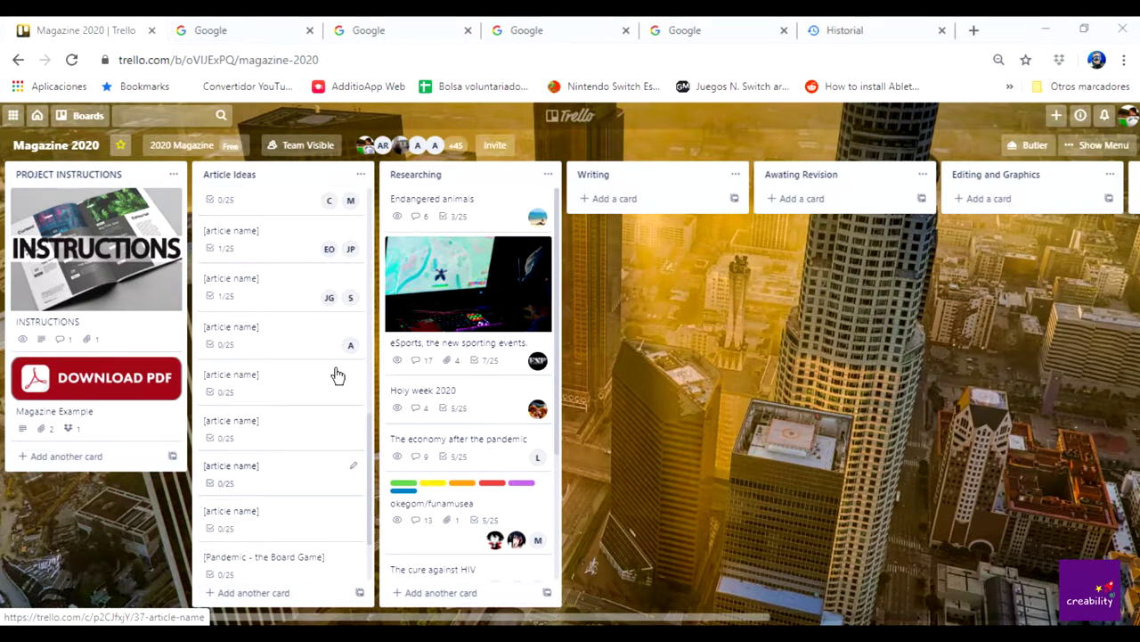
{"action": "scroll", "coordinate": [337, 374], "scroll_direction": "down", "scroll_amount": 1}
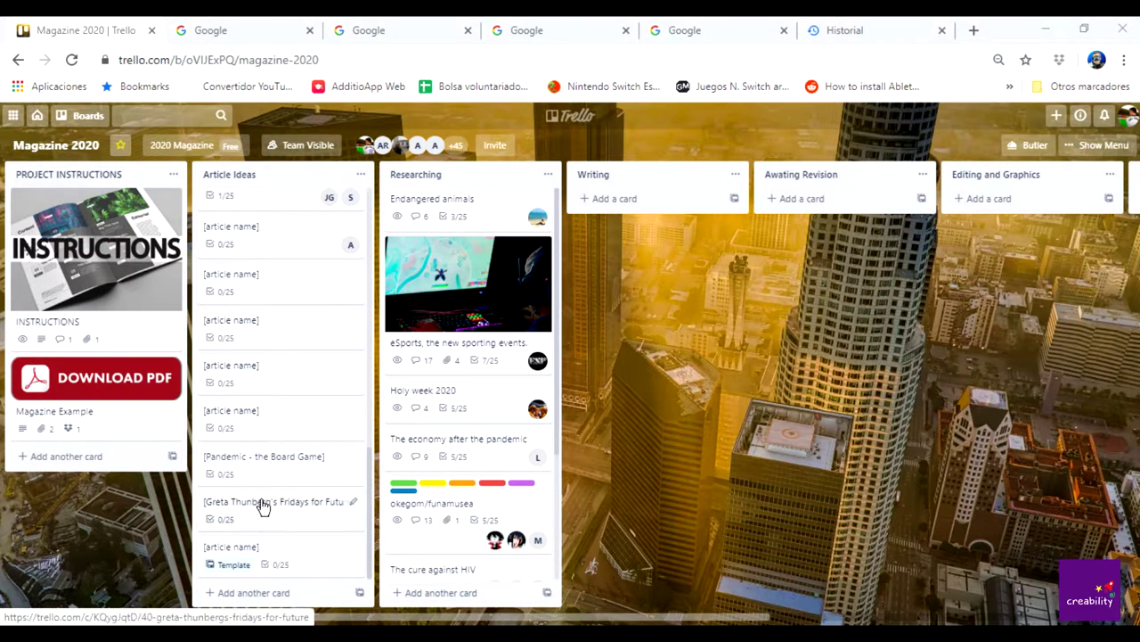
{"action": "left_click", "coordinate": [260, 467]}
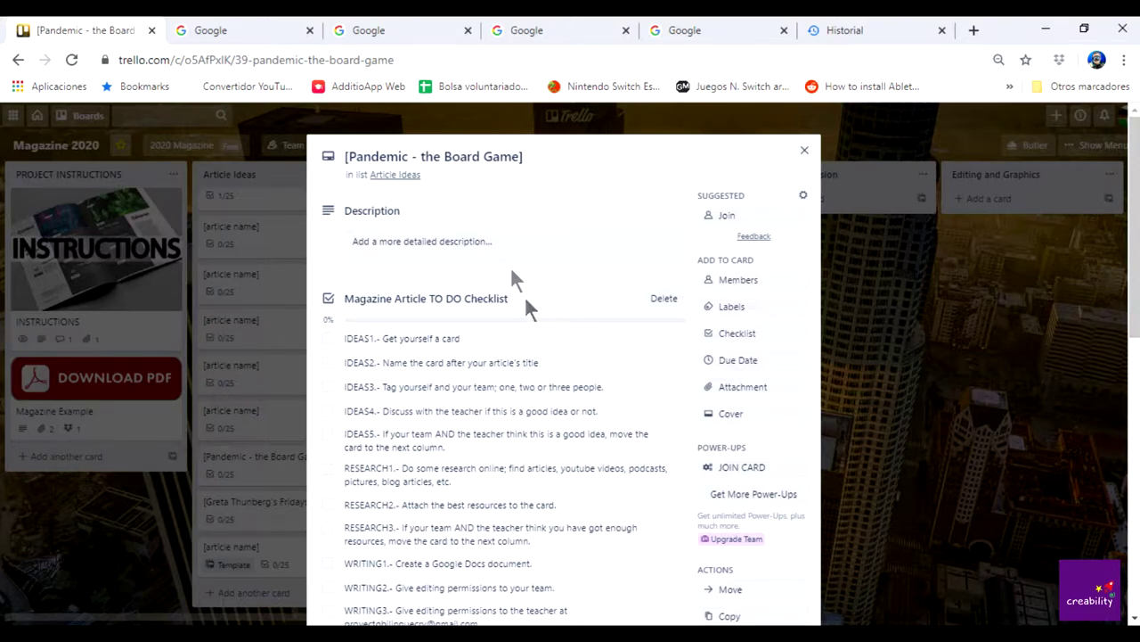
Switch to a free Google page and search for "pandemic board game"
{"action": "left_click", "coordinate": [266, 32]}
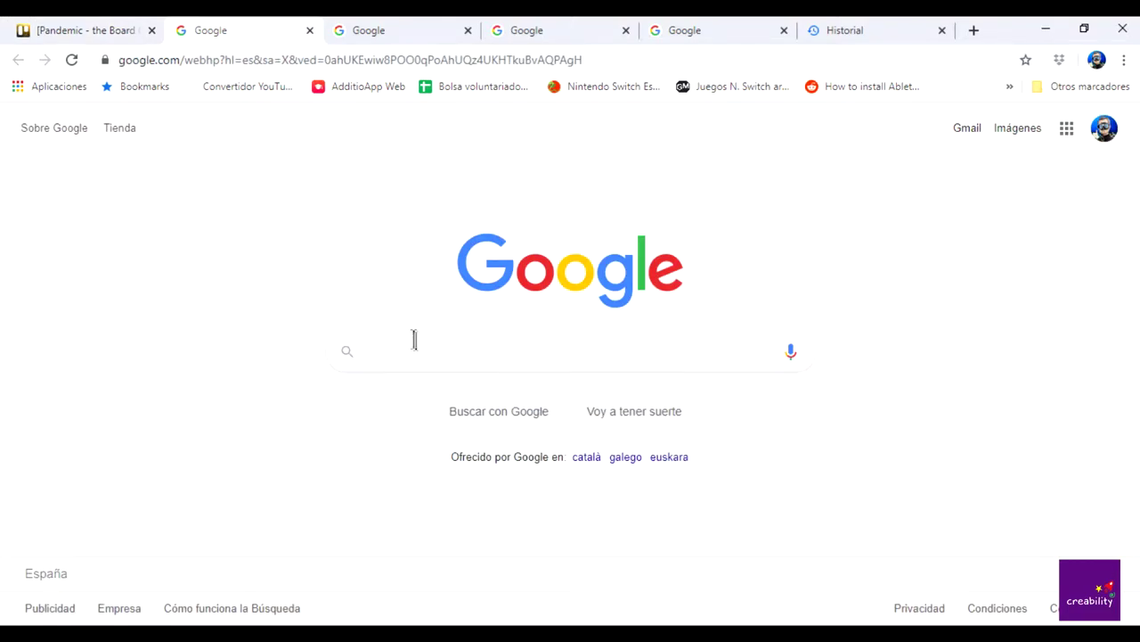
{"action": "left_click", "coordinate": [423, 347]}
{"action": "type", "text": "pandemi"}
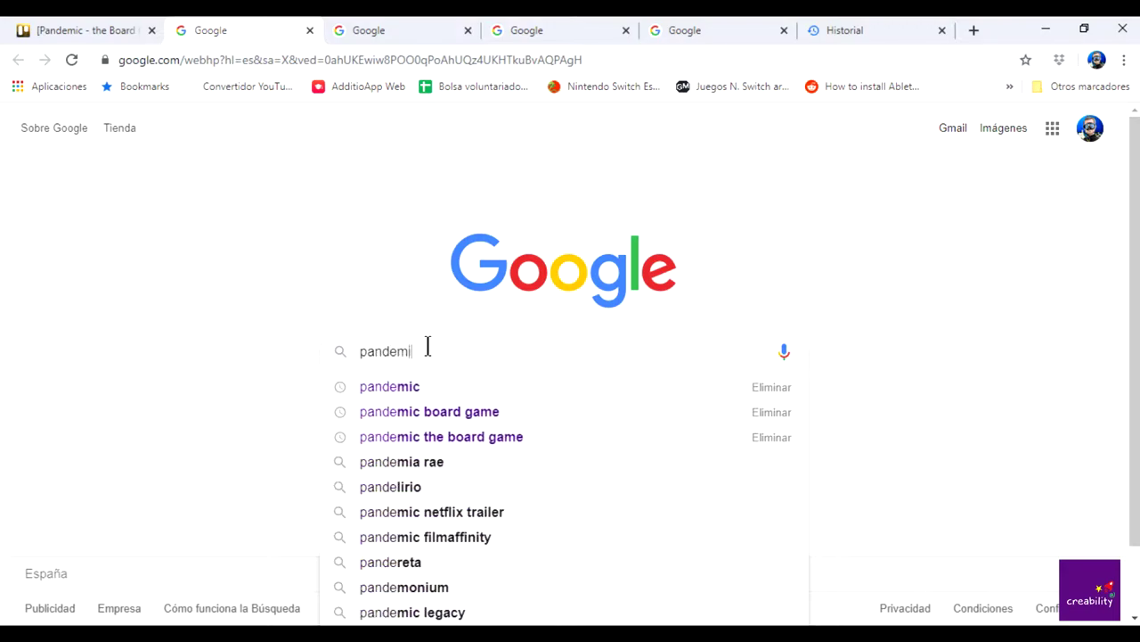
{"action": "type", "text": "c"}
{"action": "key", "text": "Down"}
{"action": "key", "text": "Return"}
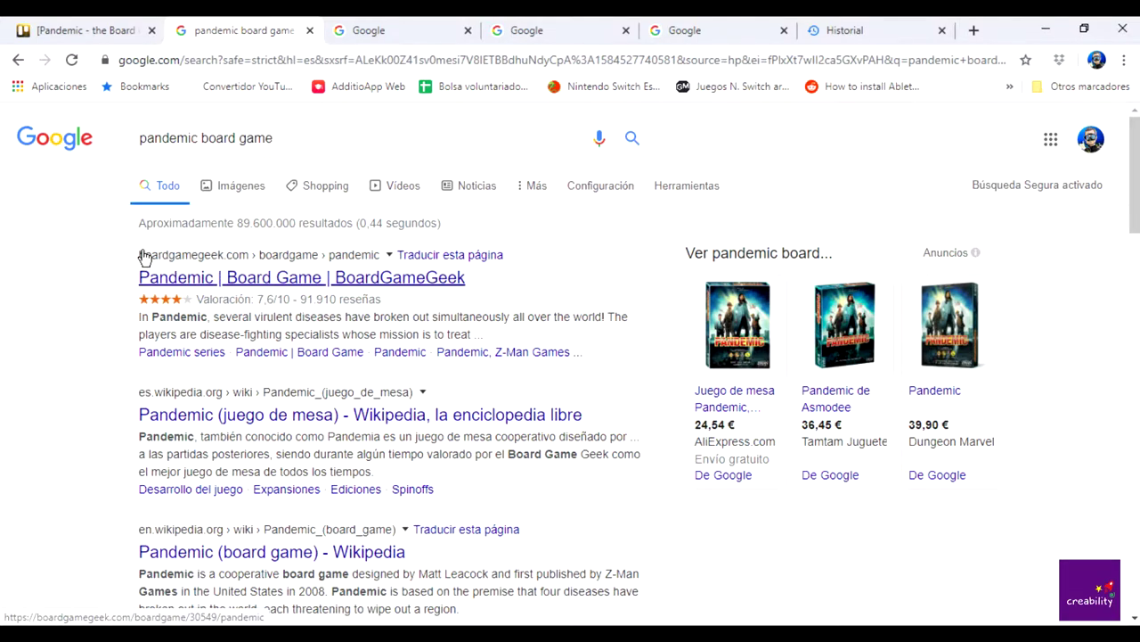
Open the BoardGameGeek page, the Pandemic Launch Trailer video and the Z-MAN Games Pandemic page from the search results in separate tabs
{"action": "middle_click", "coordinate": [175, 281]}
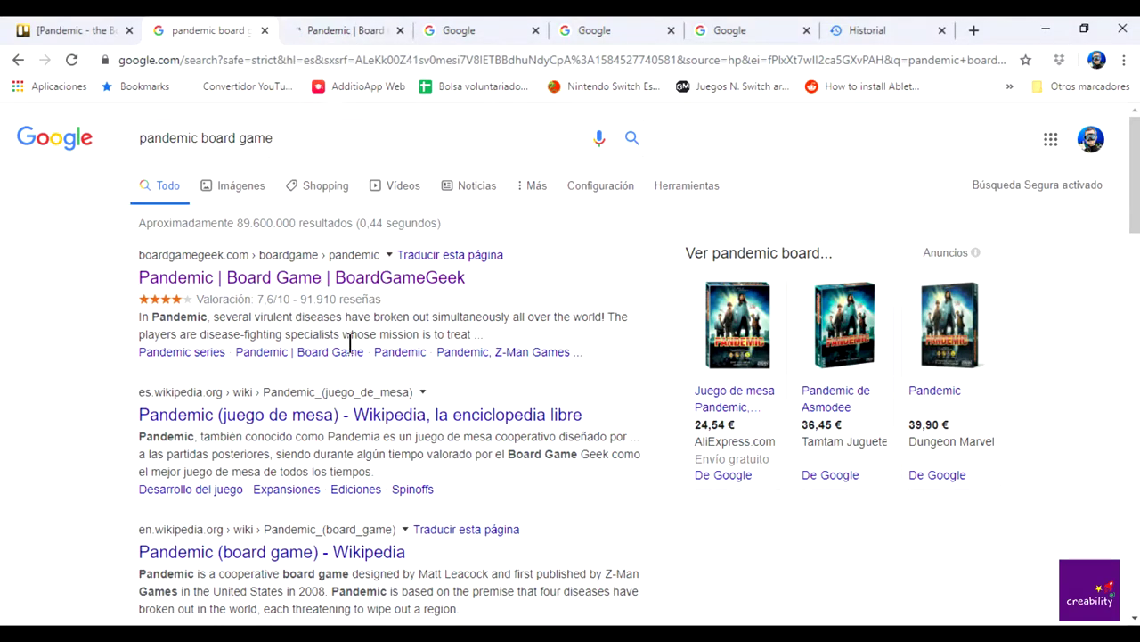
{"action": "scroll", "coordinate": [350, 340], "scroll_direction": "down", "scroll_amount": 3}
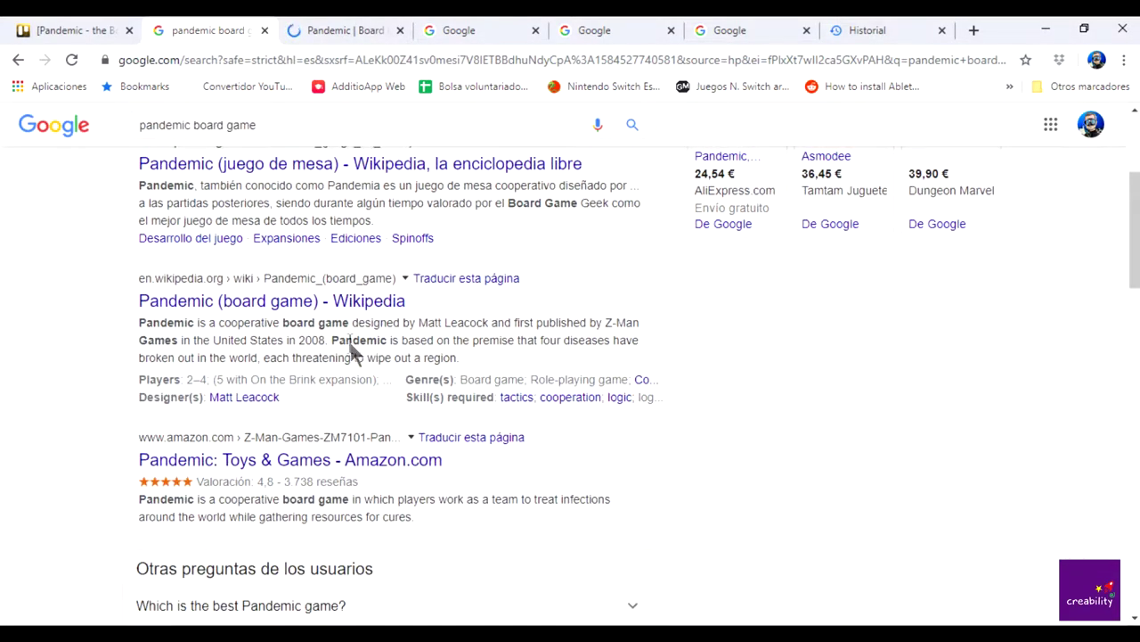
{"action": "scroll", "coordinate": [350, 340], "scroll_direction": "down", "scroll_amount": 3}
{"action": "scroll", "coordinate": [349, 343], "scroll_direction": "down", "scroll_amount": 3}
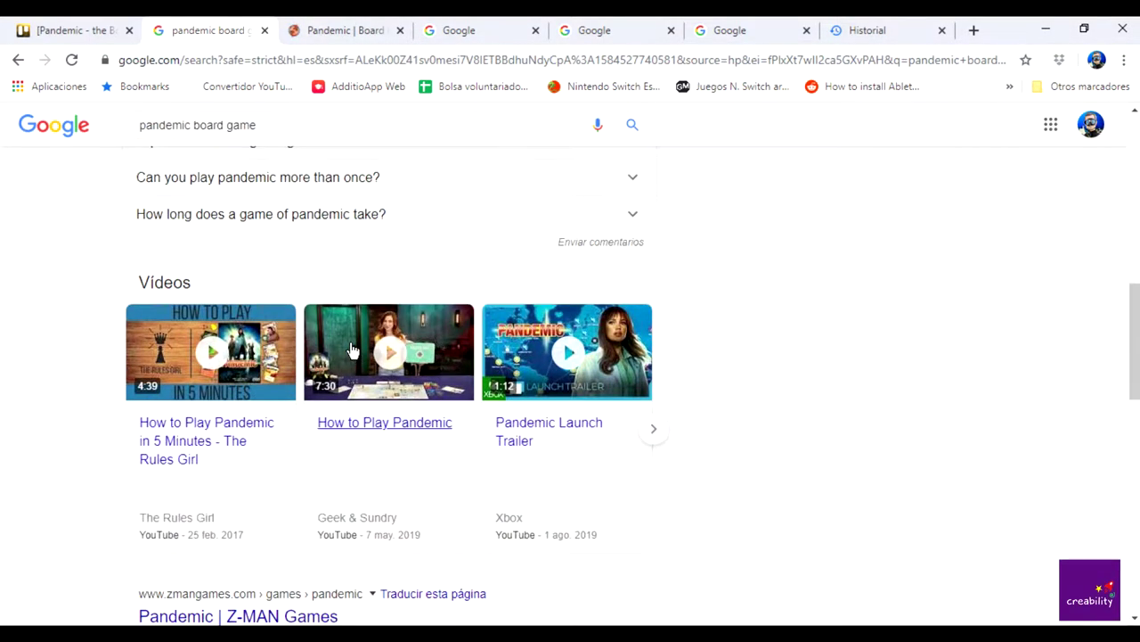
{"action": "scroll", "coordinate": [352, 350], "scroll_direction": "down", "scroll_amount": 1}
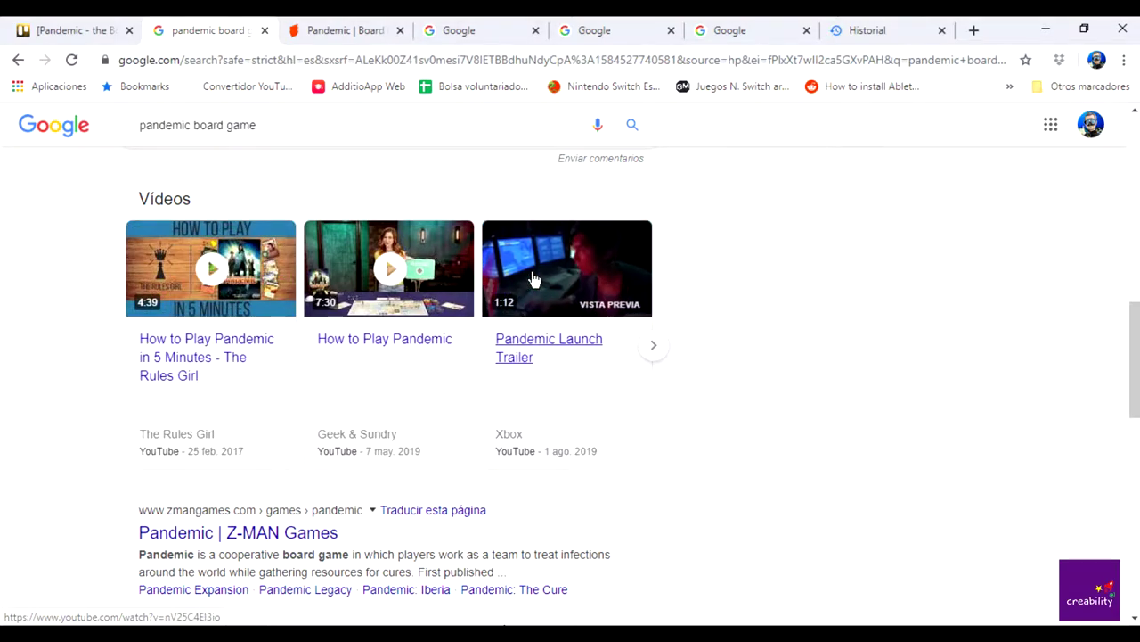
{"action": "middle_click", "coordinate": [520, 340]}
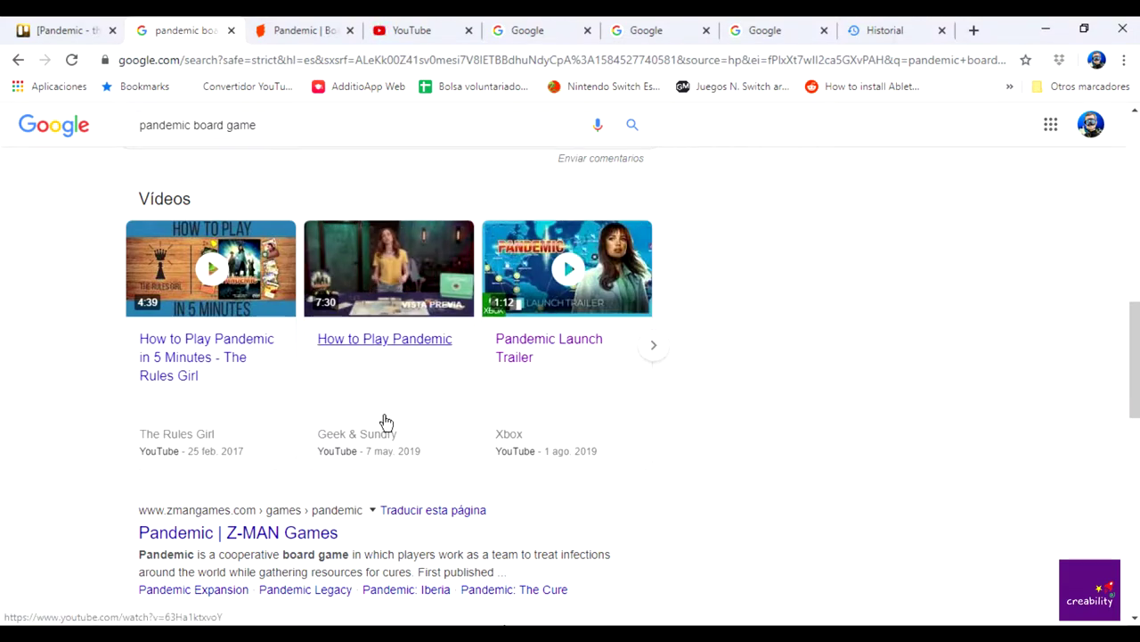
{"action": "left_click", "coordinate": [397, 29]}
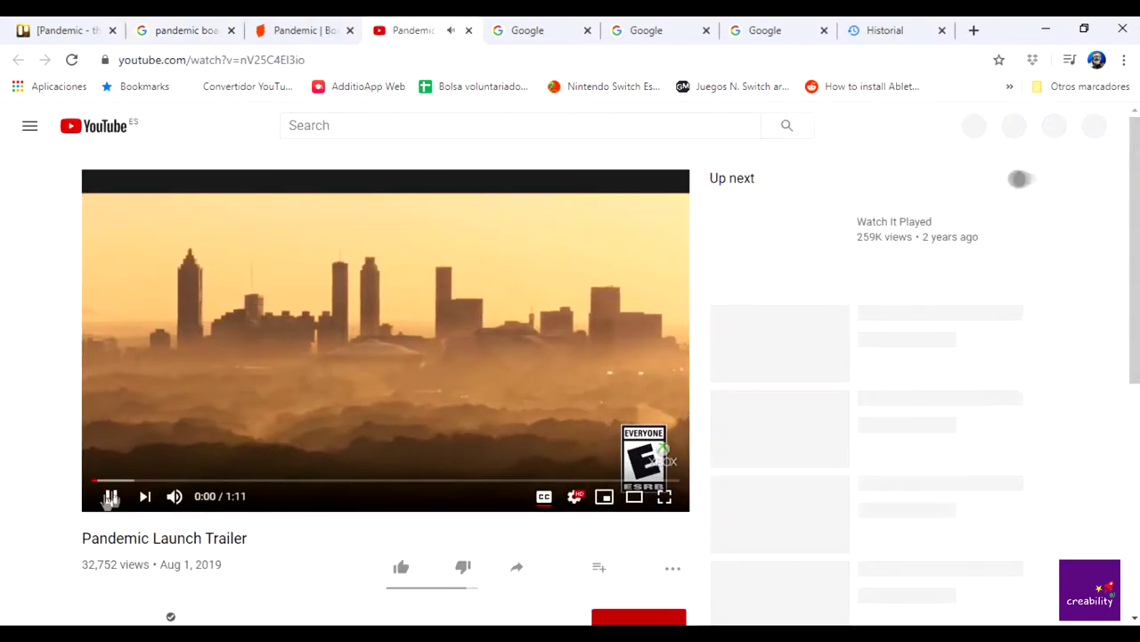
{"action": "left_click", "coordinate": [223, 29]}
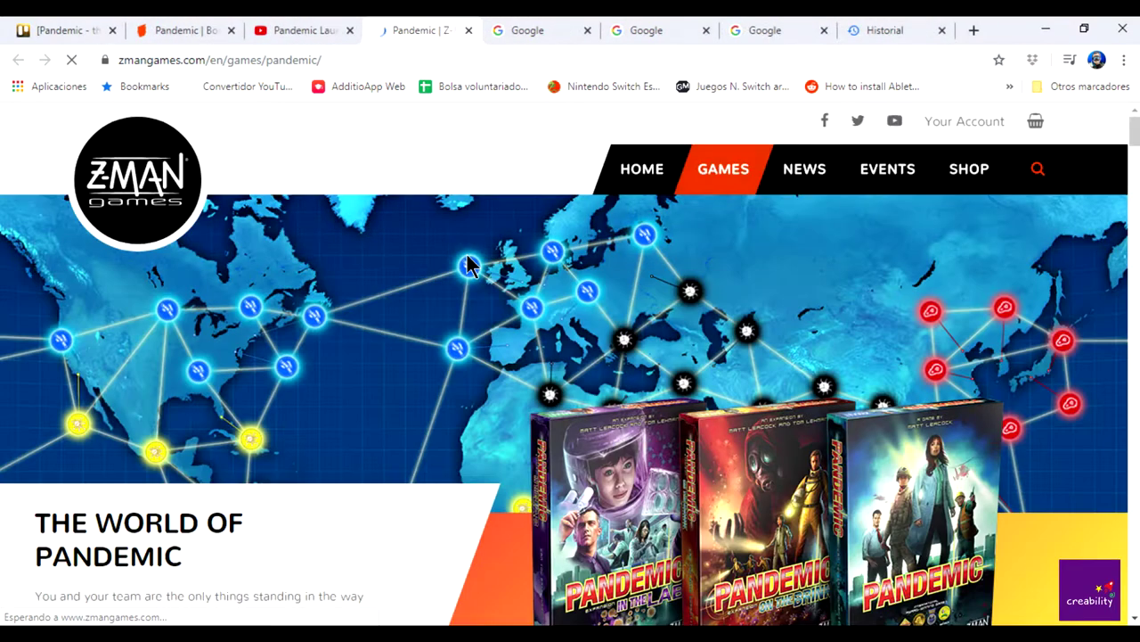
Examine the Pandemic games and expansions on the Z-MAN Games page, including Pandemic: Iberia and the Pandemic Legacy: Season 1 description
{"action": "scroll", "coordinate": [467, 263], "scroll_direction": "down", "scroll_amount": 2}
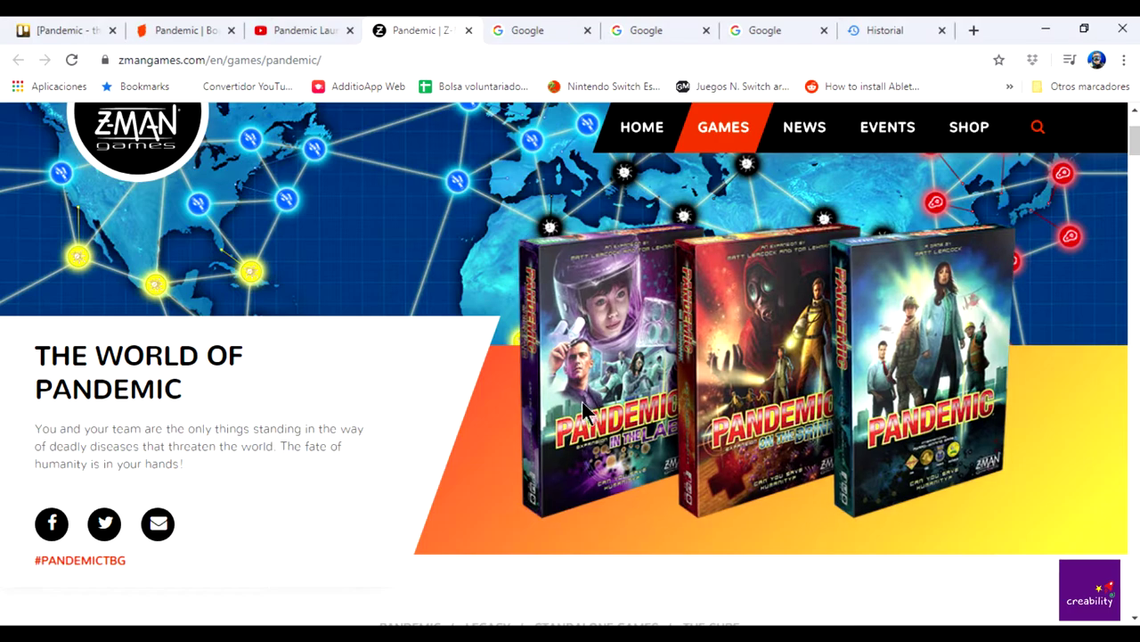
{"action": "scroll", "coordinate": [583, 412], "scroll_direction": "down", "scroll_amount": 10}
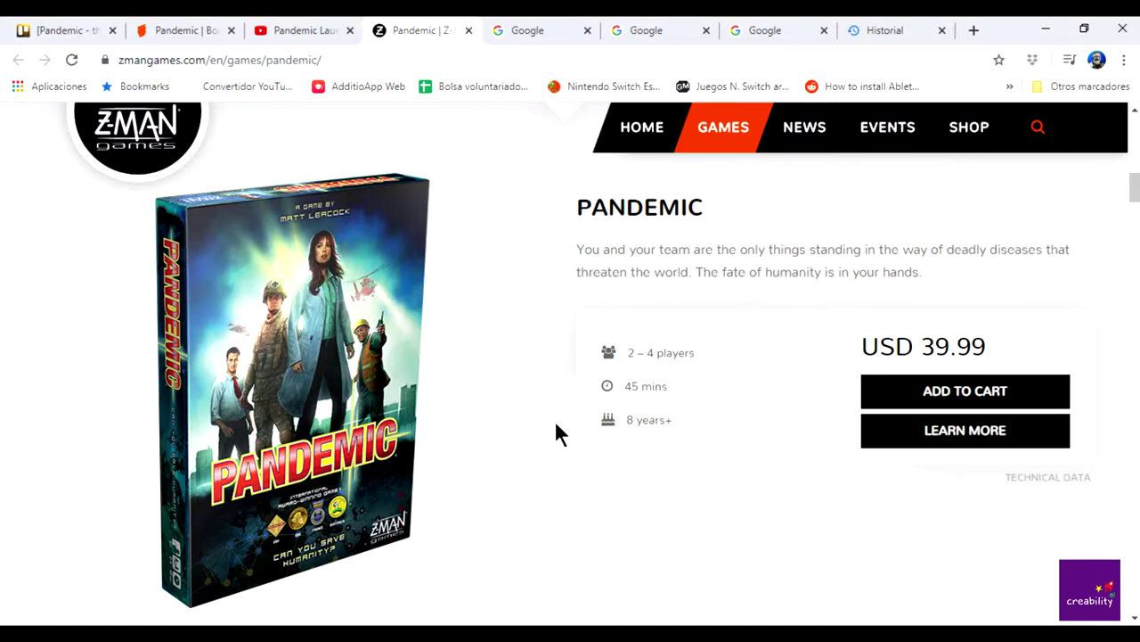
{"action": "scroll", "coordinate": [556, 428], "scroll_direction": "down", "scroll_amount": 7}
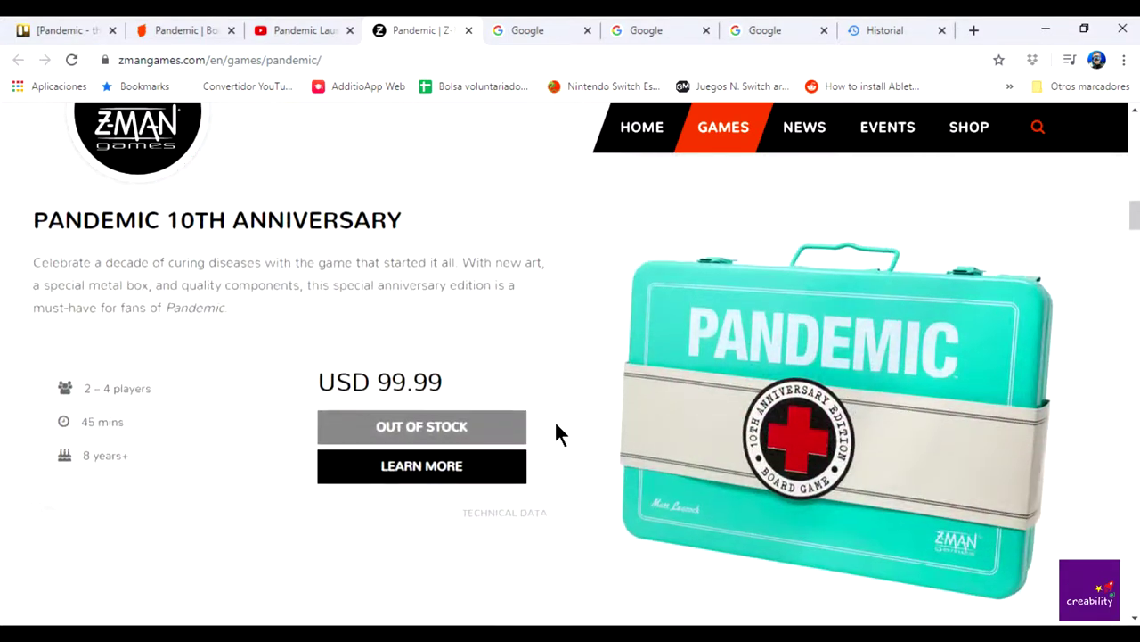
{"action": "scroll", "coordinate": [556, 434], "scroll_direction": "up", "scroll_amount": 2}
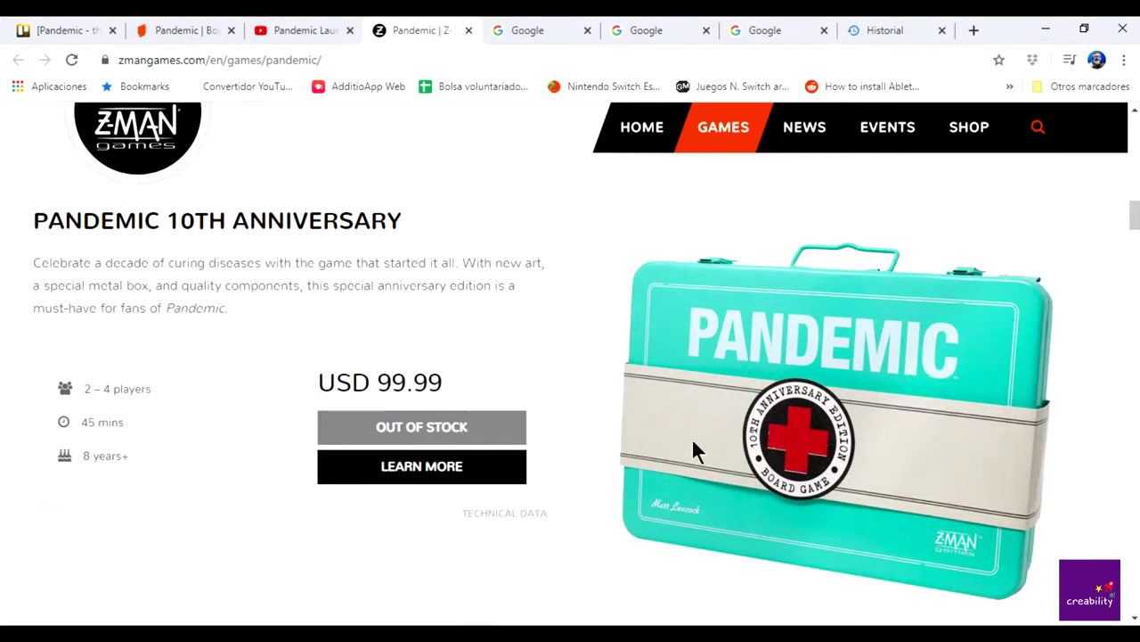
{"action": "scroll", "coordinate": [699, 459], "scroll_direction": "down", "scroll_amount": 5}
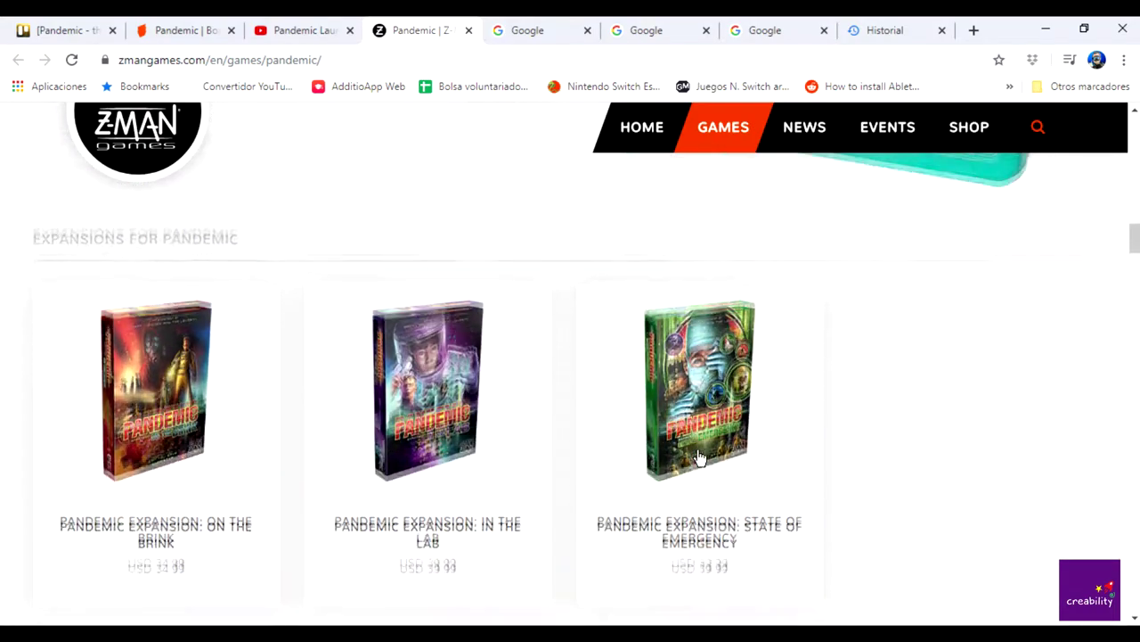
{"action": "scroll", "coordinate": [590, 494], "scroll_direction": "down", "scroll_amount": 10}
{"action": "scroll", "coordinate": [587, 487], "scroll_direction": "down", "scroll_amount": 15}
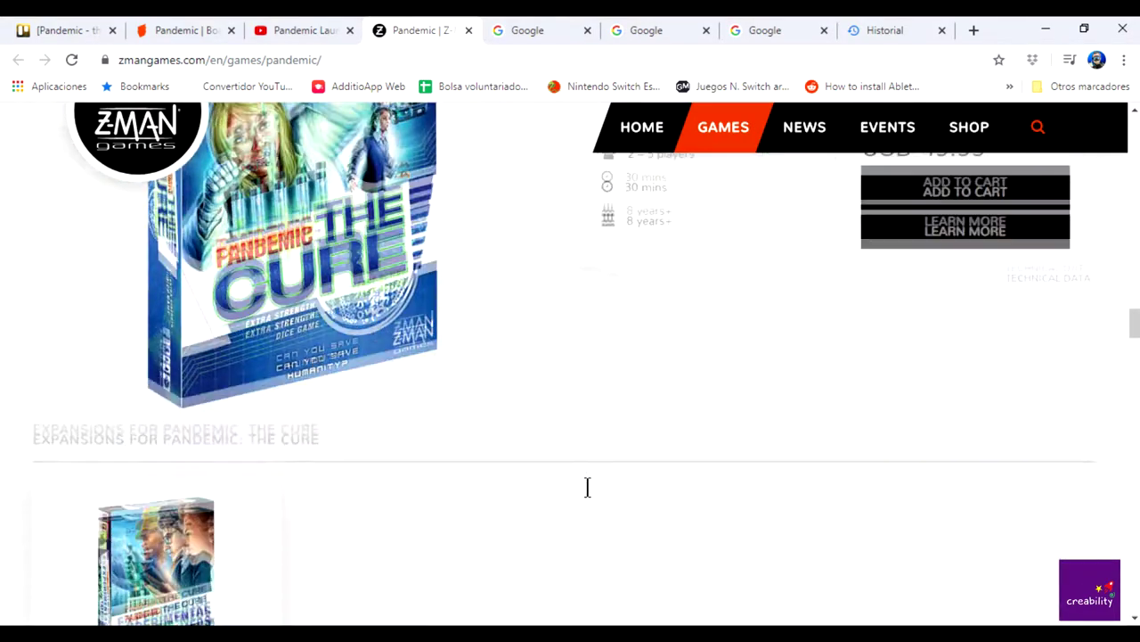
{"action": "scroll", "coordinate": [587, 488], "scroll_direction": "down", "scroll_amount": 10}
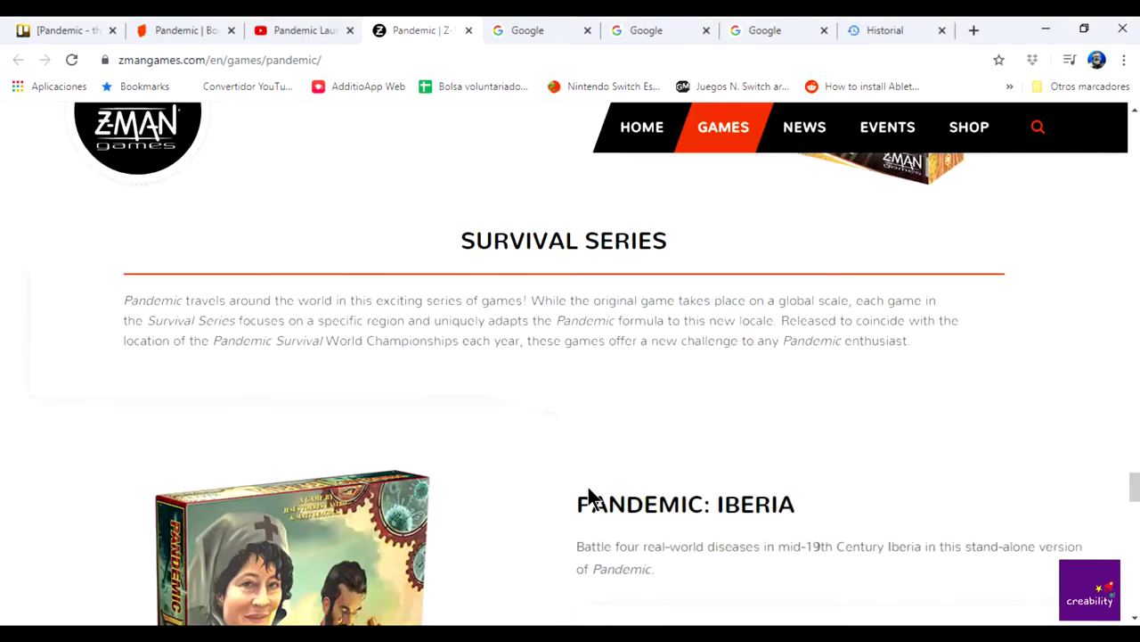
{"action": "scroll", "coordinate": [588, 496], "scroll_direction": "down", "scroll_amount": 4}
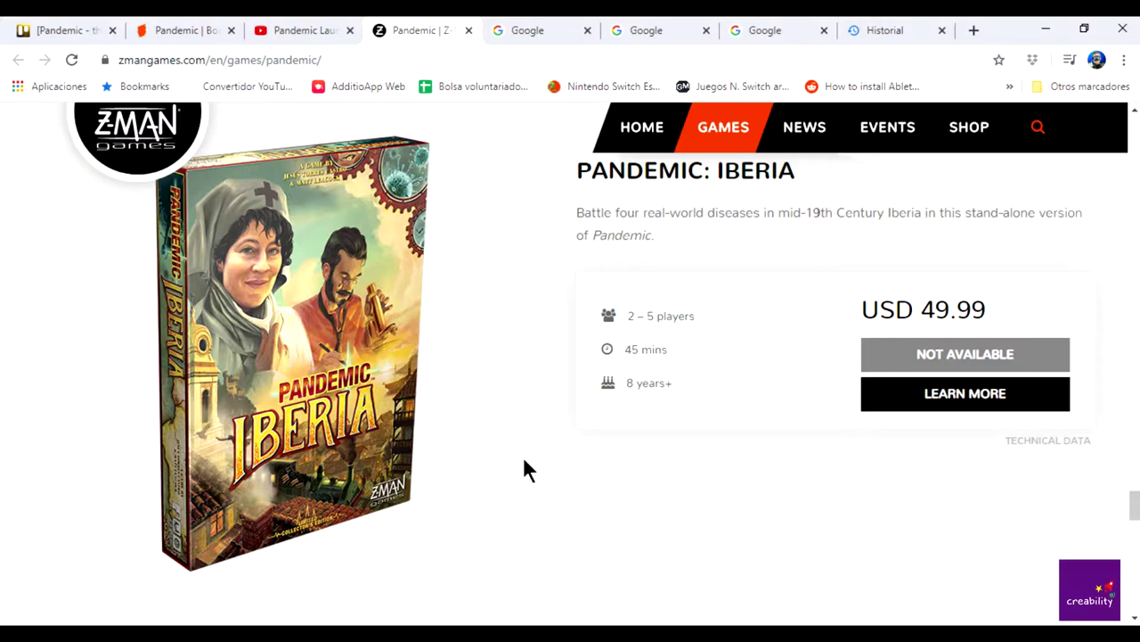
{"action": "scroll", "coordinate": [672, 481], "scroll_direction": "up", "scroll_amount": 9}
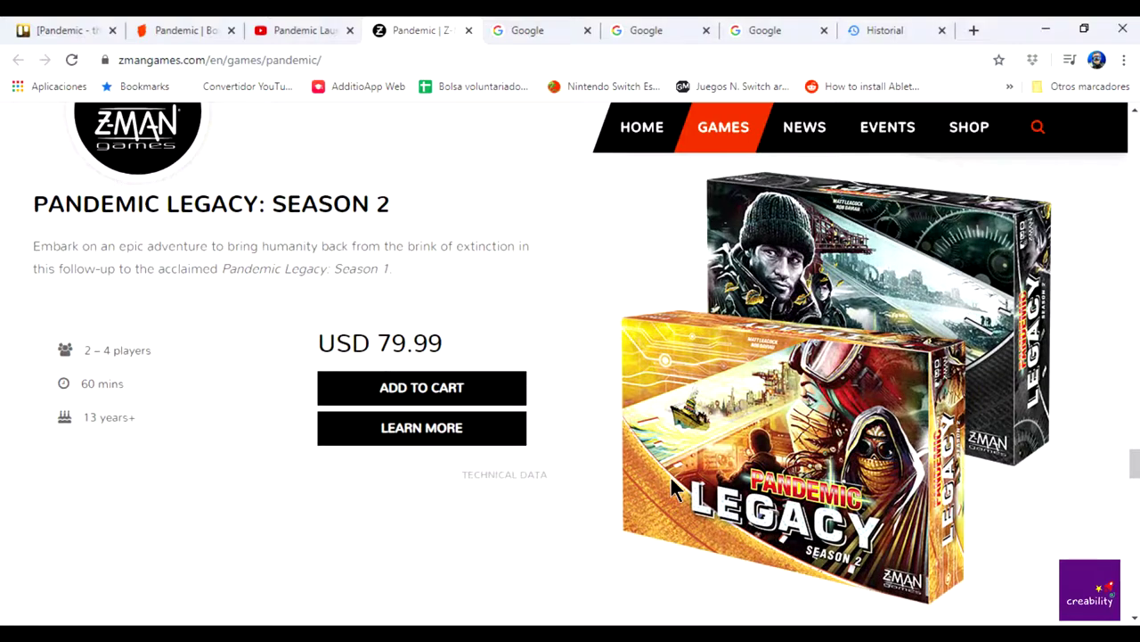
{"action": "scroll", "coordinate": [672, 480], "scroll_direction": "up", "scroll_amount": 1}
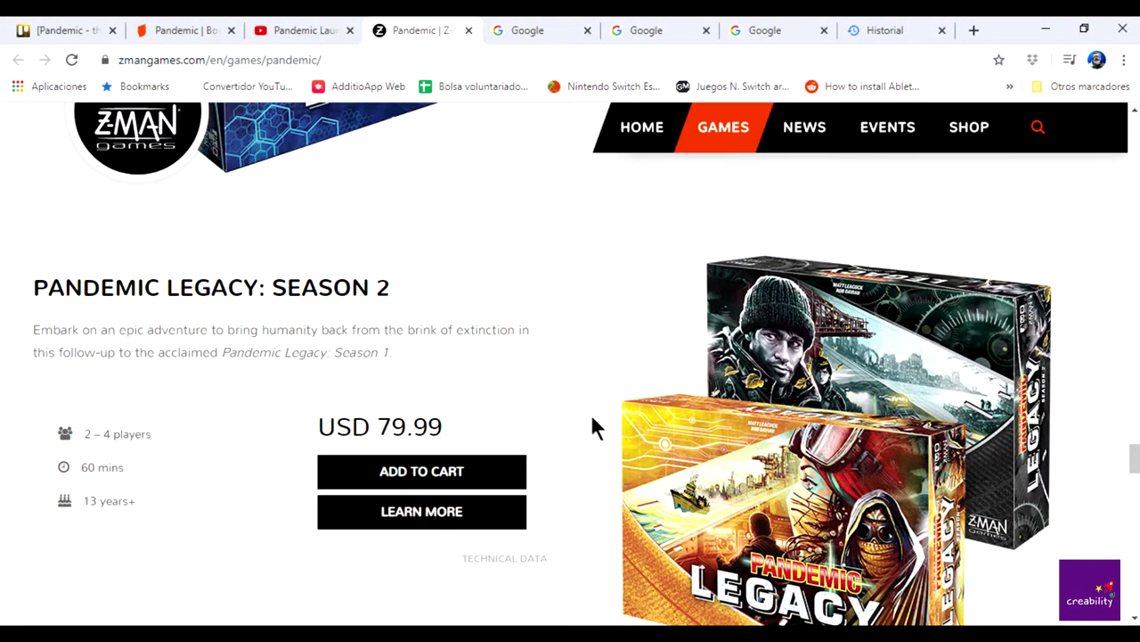
{"action": "scroll", "coordinate": [594, 419], "scroll_direction": "up", "scroll_amount": 5}
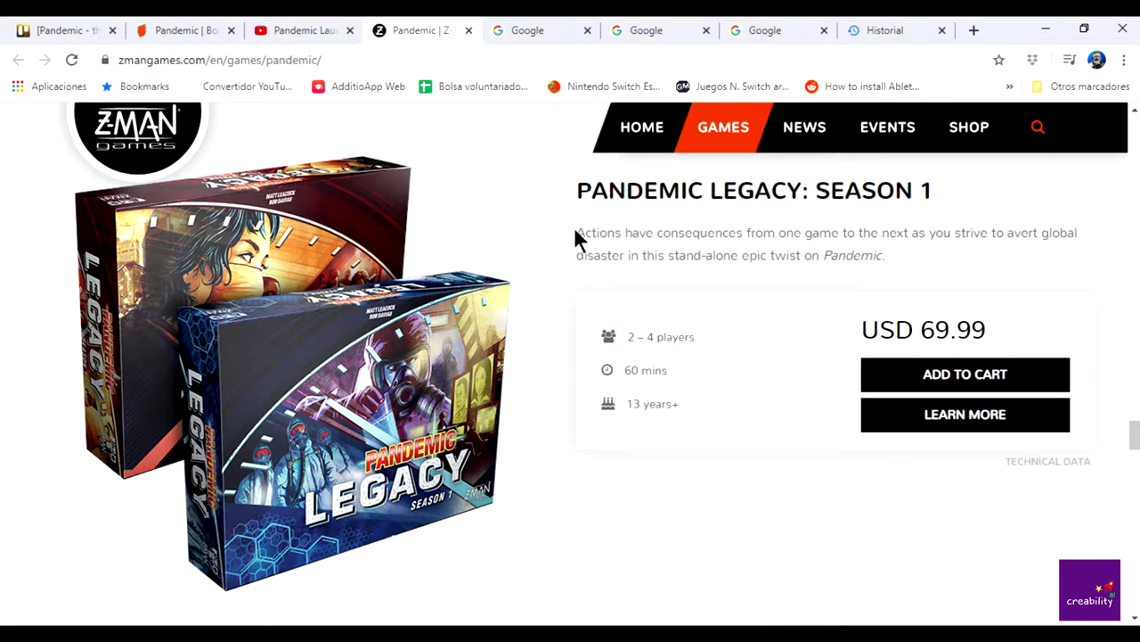
{"action": "left_click_drag", "start_coordinate": [579, 234], "coordinate": [896, 264]}
{"action": "left_click", "coordinate": [897, 262]}
Copy the web address of the Z-MAN Games Pandemic page
{"action": "left_click", "coordinate": [225, 57]}
{"action": "key", "text": "ctrl+c"}
{"action": "right_click", "coordinate": [225, 57]}
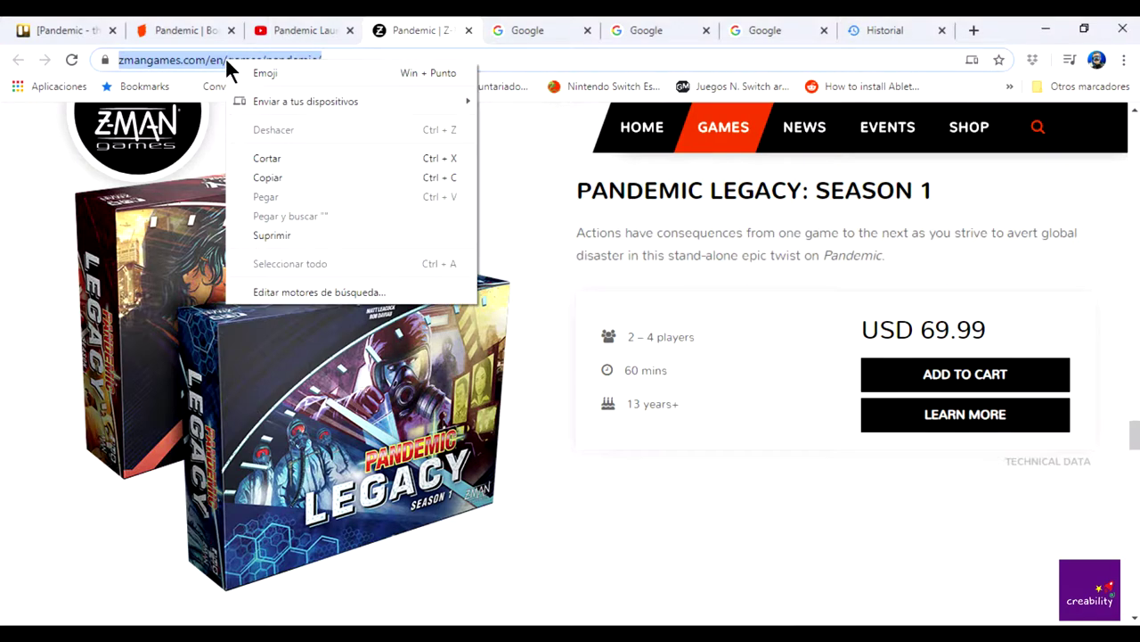
{"action": "left_click", "coordinate": [294, 178]}
Return to the Trello card and attach the copied Z-MAN Games link through its comment area, naming the link "website"
{"action": "left_click", "coordinate": [65, 32]}
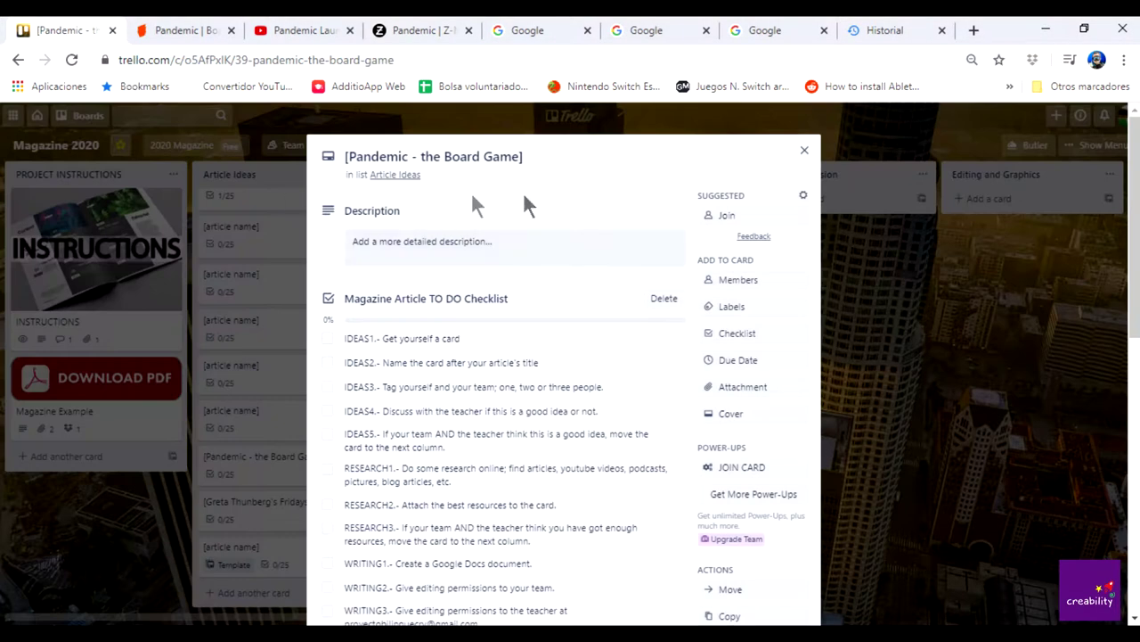
{"action": "scroll", "coordinate": [463, 348], "scroll_direction": "down", "scroll_amount": 7}
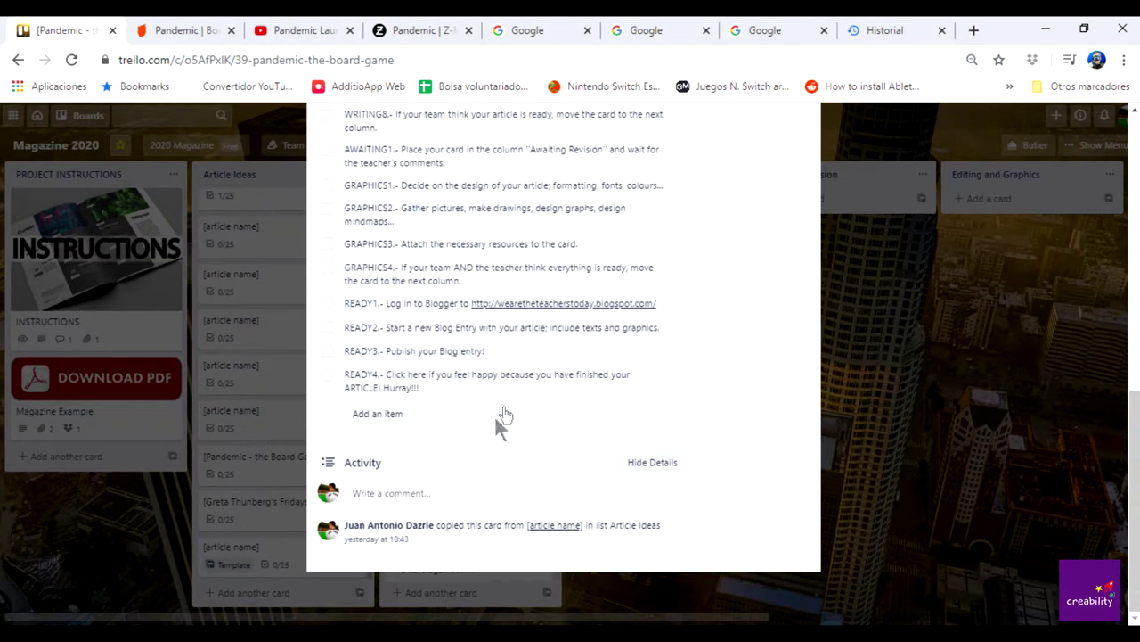
{"action": "left_click", "coordinate": [482, 495]}
{"action": "left_click", "coordinate": [595, 522]}
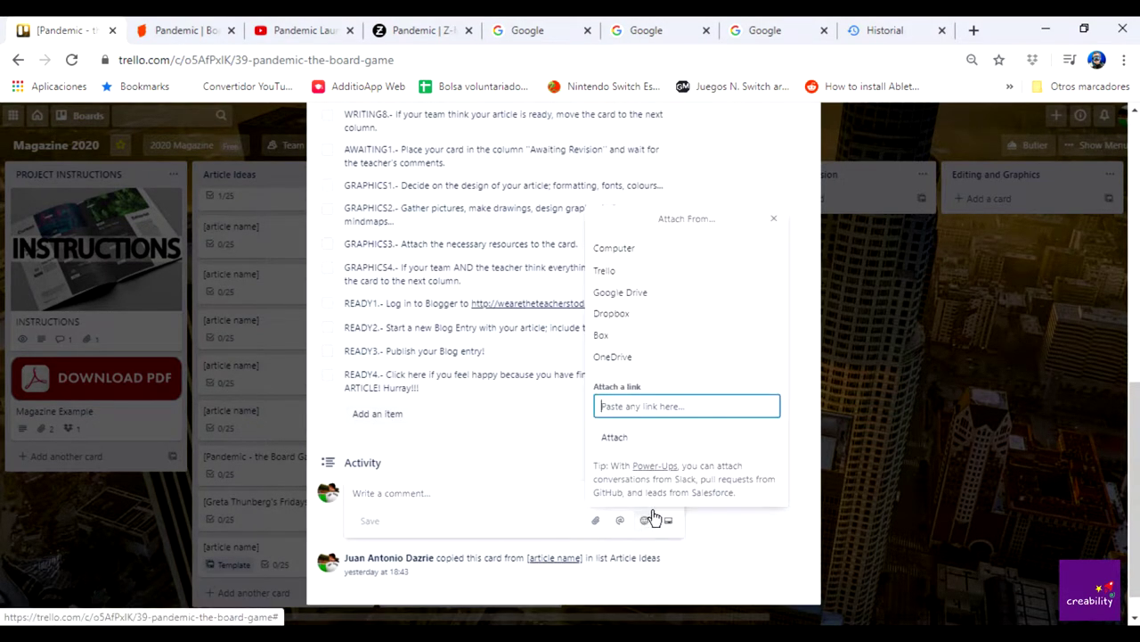
{"action": "key", "text": "ctrl+v"}
{"action": "left_click", "coordinate": [649, 452]}
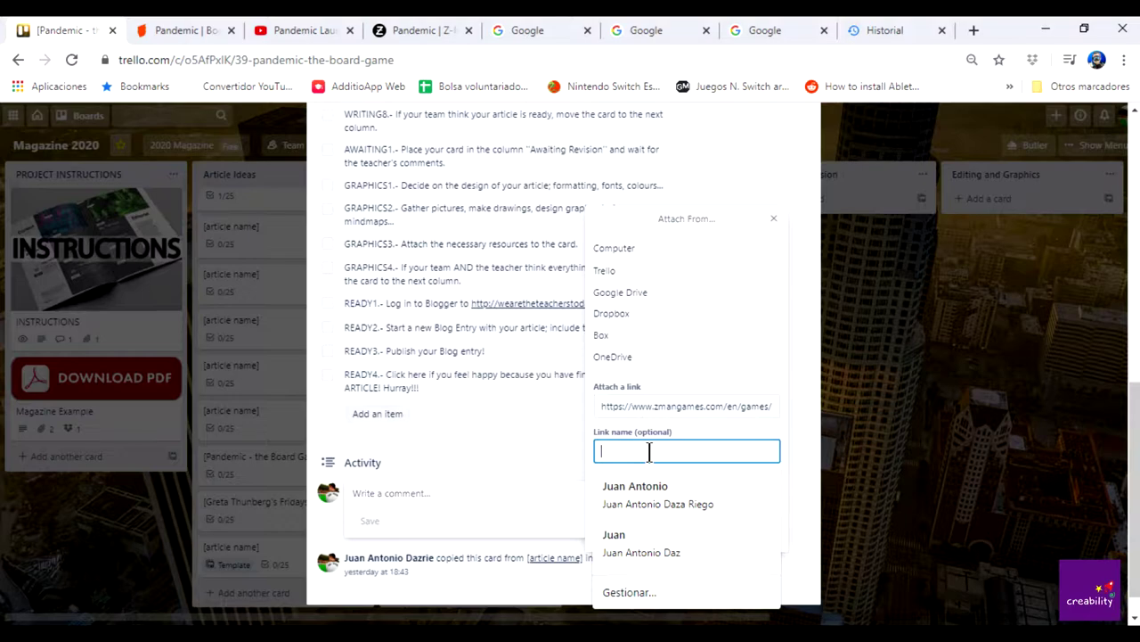
{"action": "type", "text": "website"}
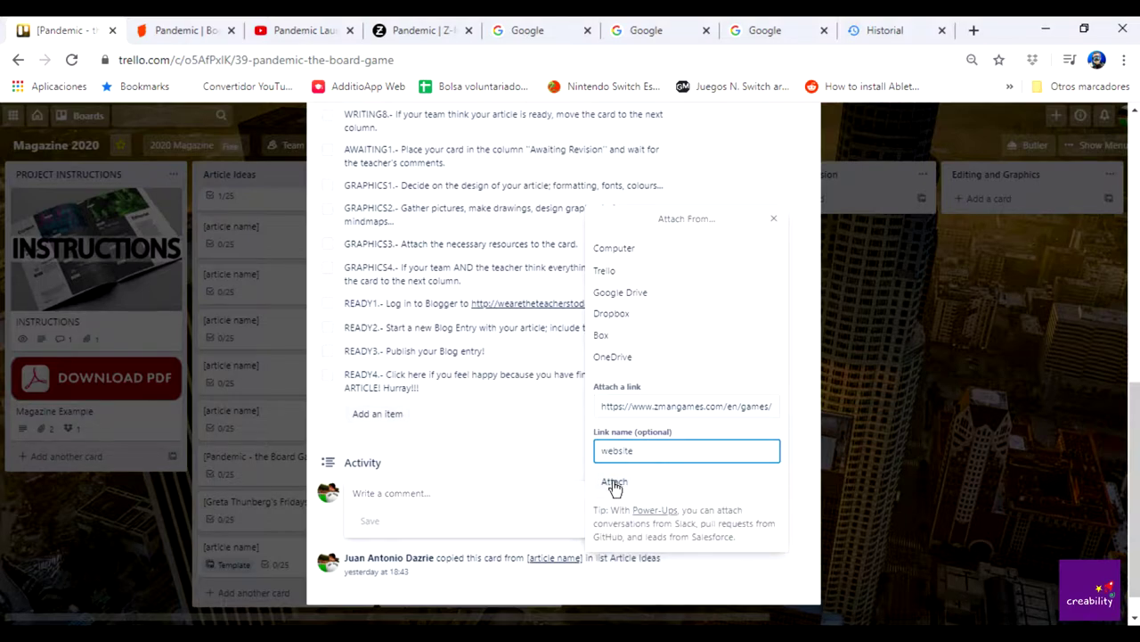
{"action": "left_click", "coordinate": [614, 483]}
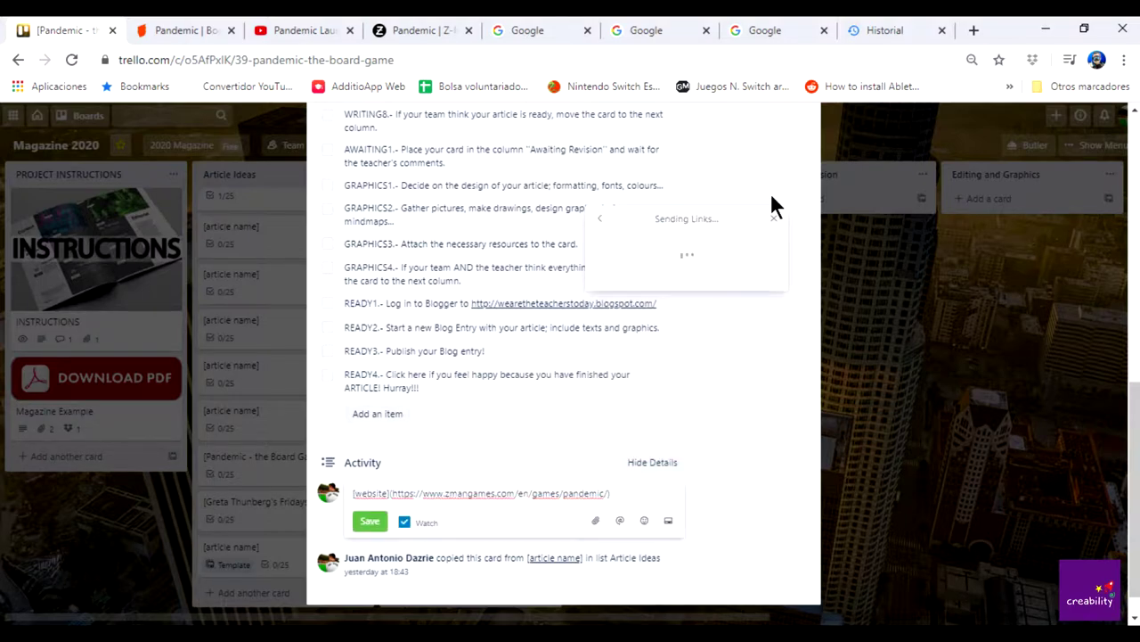
{"action": "scroll", "coordinate": [774, 230], "scroll_direction": "up", "scroll_amount": 10}
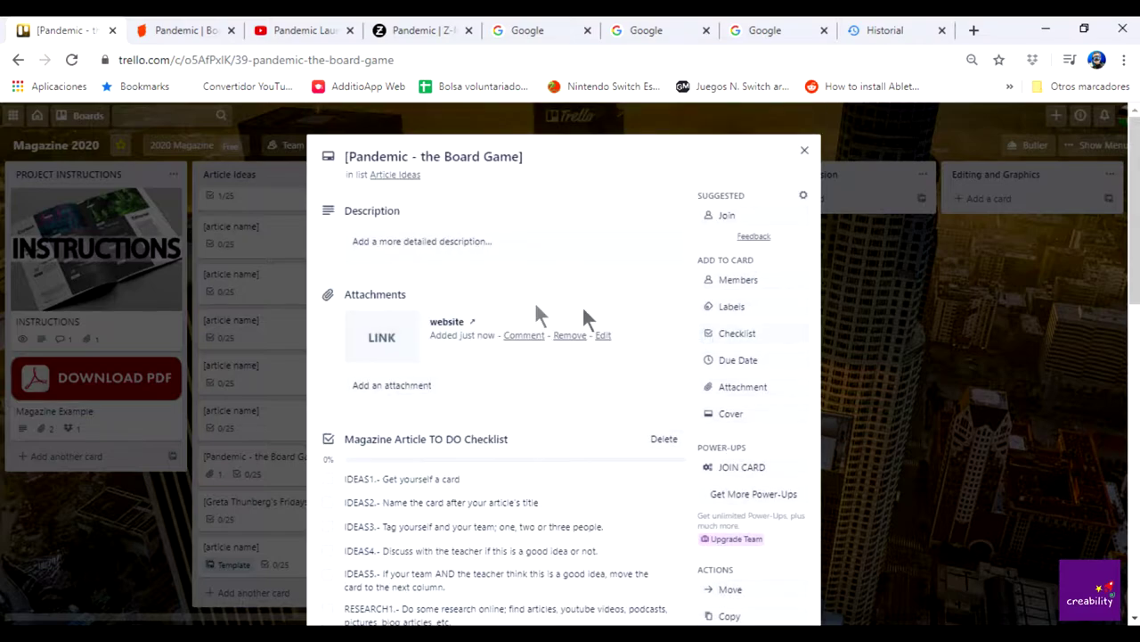
Close the Z-MAN Games page, pause the Pandemic Launch Trailer on YouTube and copy the video's web address
{"action": "left_click", "coordinate": [437, 29]}
{"action": "left_click", "coordinate": [467, 31]}
{"action": "left_click", "coordinate": [330, 27]}
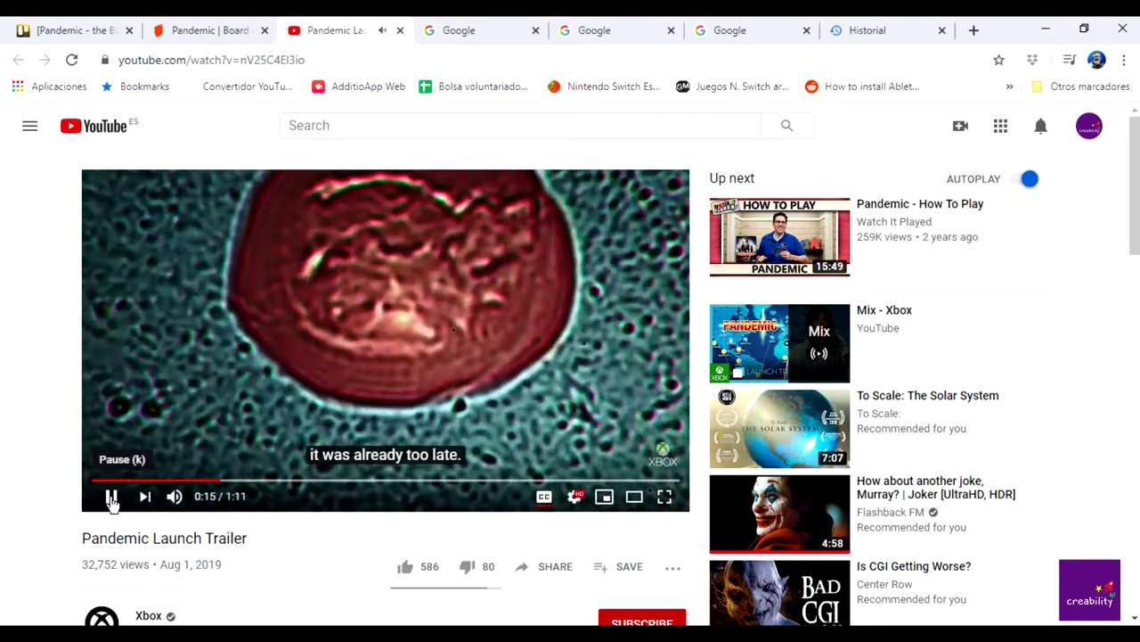
{"action": "left_click", "coordinate": [107, 496]}
{"action": "left_click", "coordinate": [273, 63]}
{"action": "right_click", "coordinate": [272, 62]}
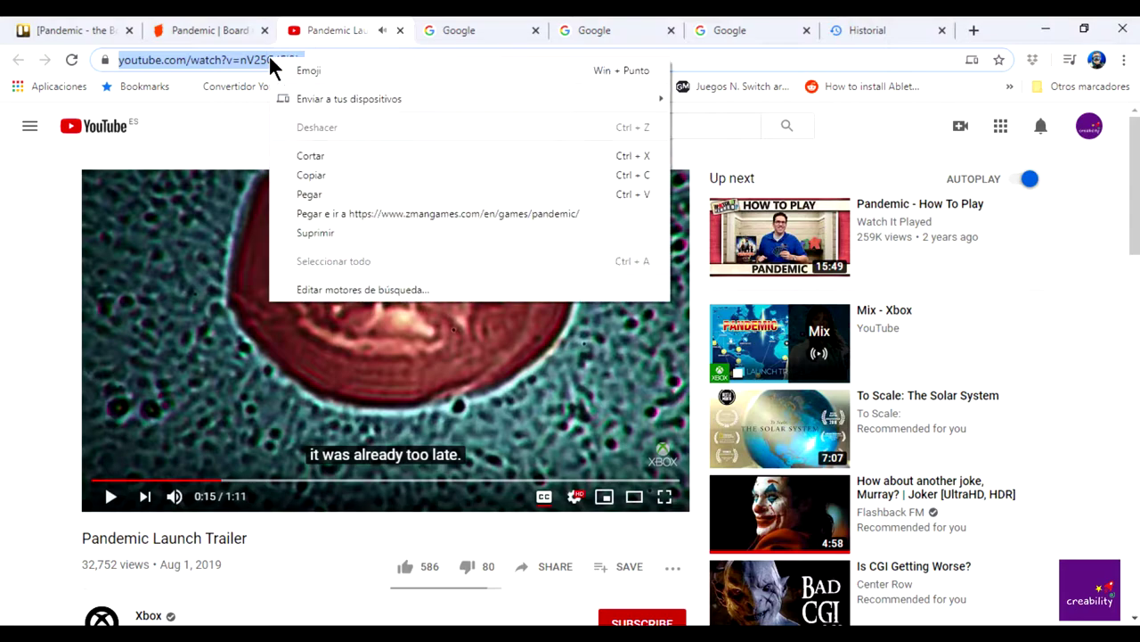
{"action": "left_click", "coordinate": [313, 178]}
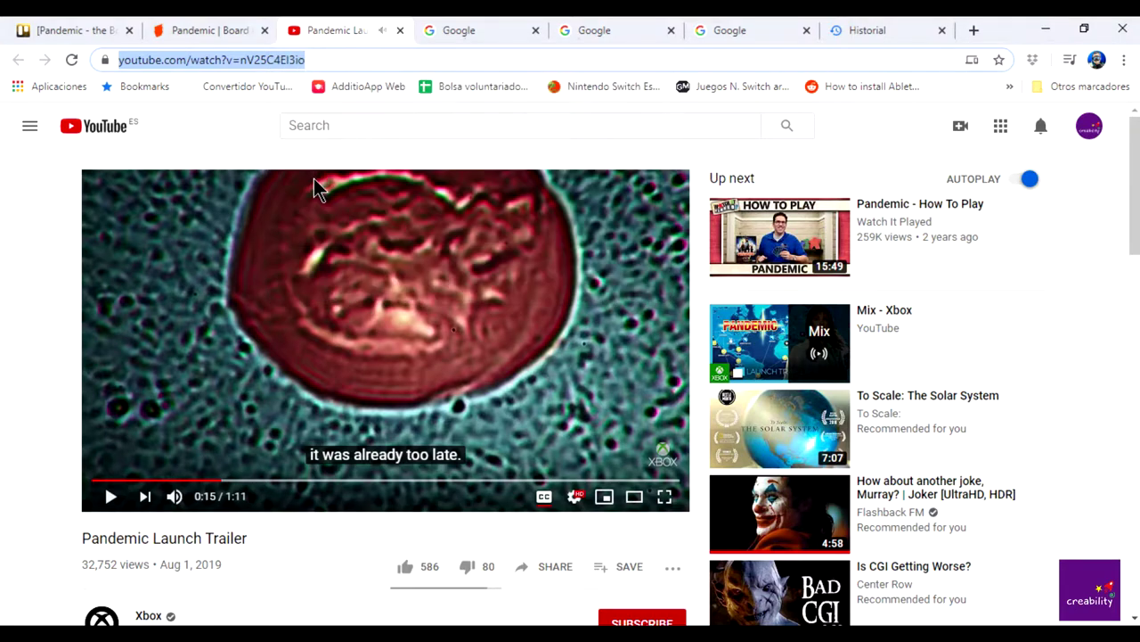
Attach the copied trailer link to the Trello card through its comment area, naming it "launch trailer", and clear the leftover comment drafts
{"action": "left_click", "coordinate": [89, 30]}
{"action": "left_click", "coordinate": [561, 335]}
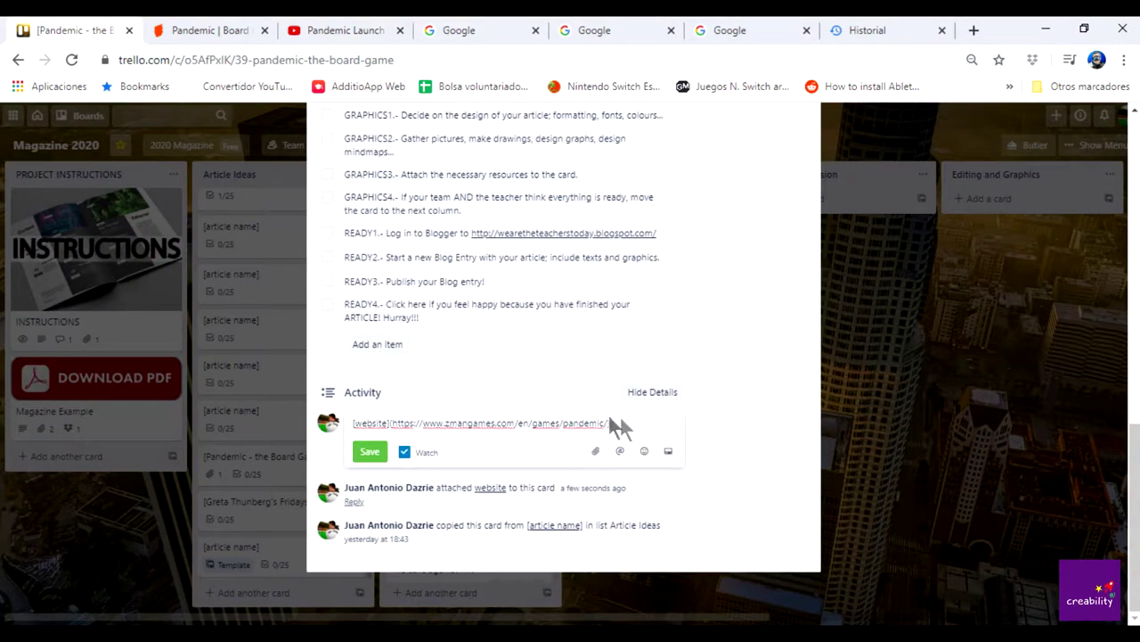
{"action": "left_click_drag", "start_coordinate": [621, 422], "coordinate": [353, 422]}
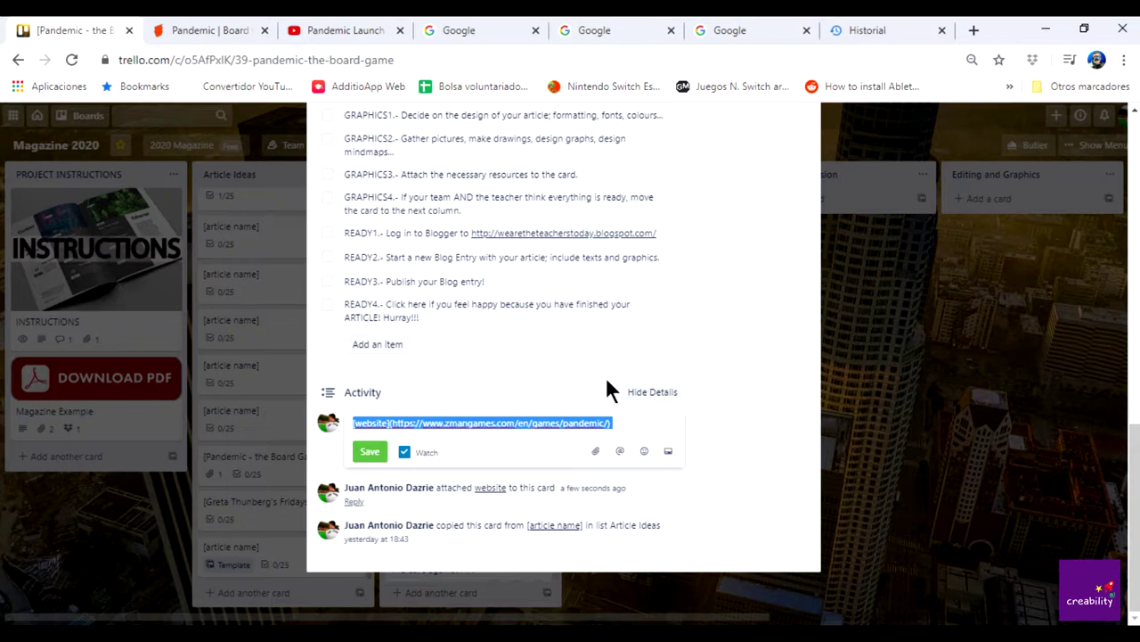
{"action": "key", "text": "BackSpace"}
{"action": "left_click", "coordinate": [595, 451]}
{"action": "key", "text": "ctrl+v"}
{"action": "left_click", "coordinate": [629, 380]}
{"action": "type", "text": "lau"}
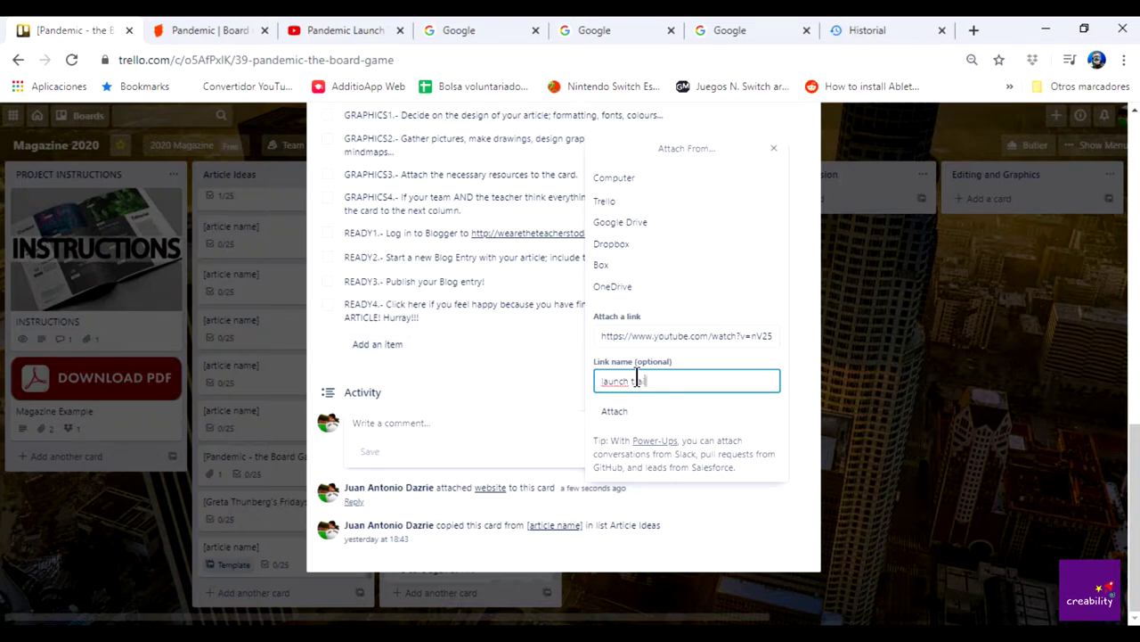
{"action": "left_click", "coordinate": [614, 415]}
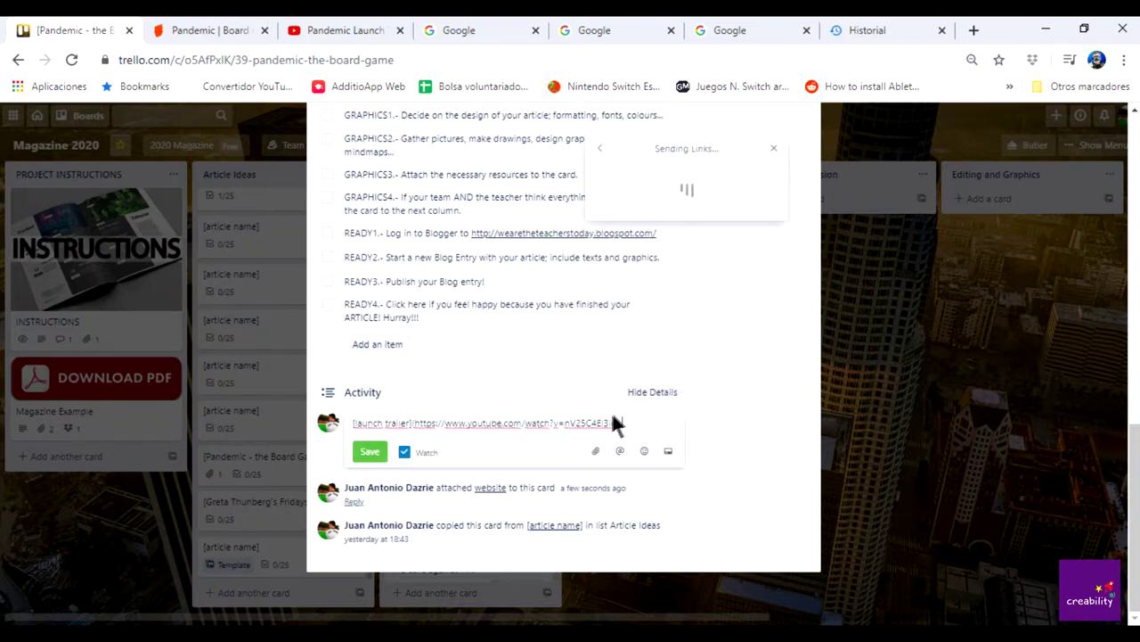
{"action": "left_click_drag", "start_coordinate": [635, 424], "coordinate": [267, 417]}
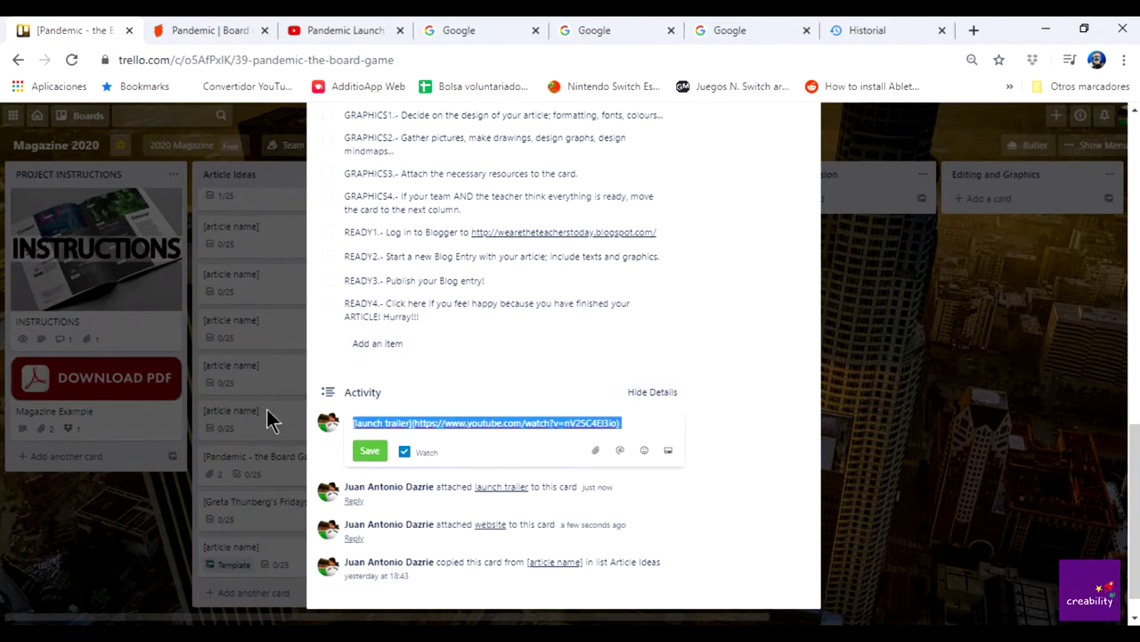
{"action": "scroll", "coordinate": [753, 450], "scroll_direction": "up", "scroll_amount": 10}
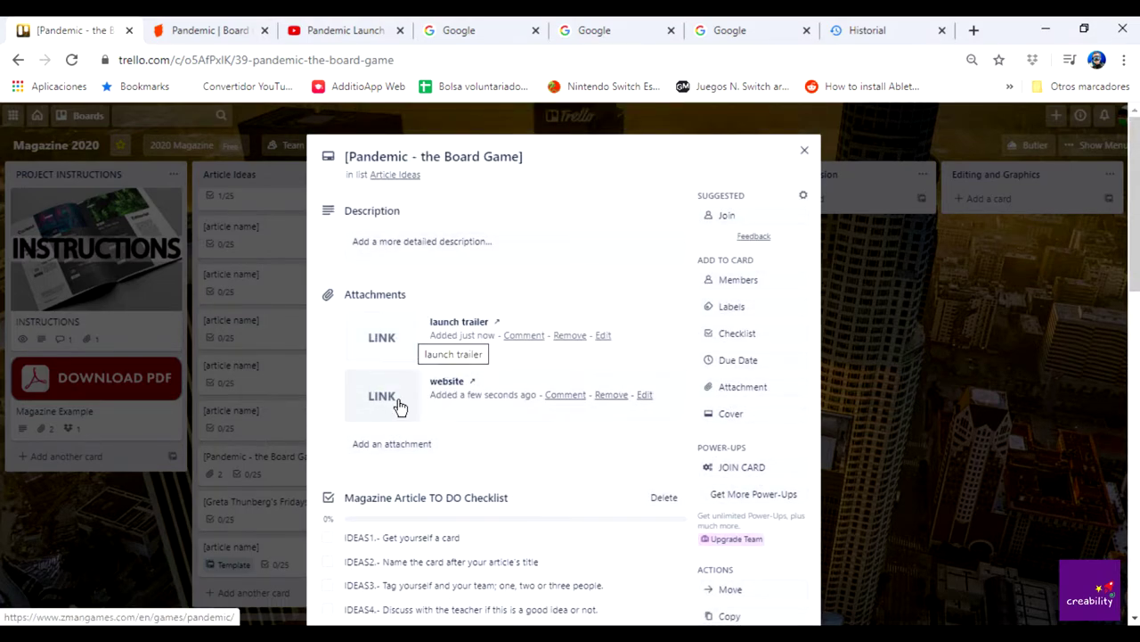
Close the trailer page and examine the BoardGameGeek Pandemic page, including its game details, image gallery and description
{"action": "left_click", "coordinate": [345, 30]}
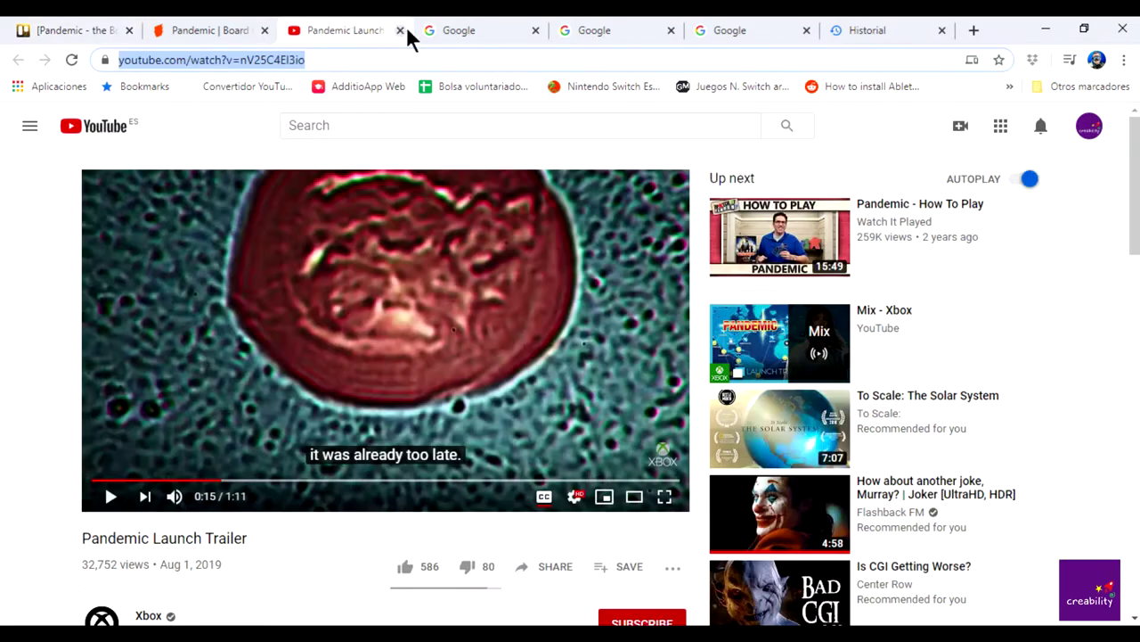
{"action": "left_click", "coordinate": [400, 30]}
{"action": "left_click", "coordinate": [251, 30]}
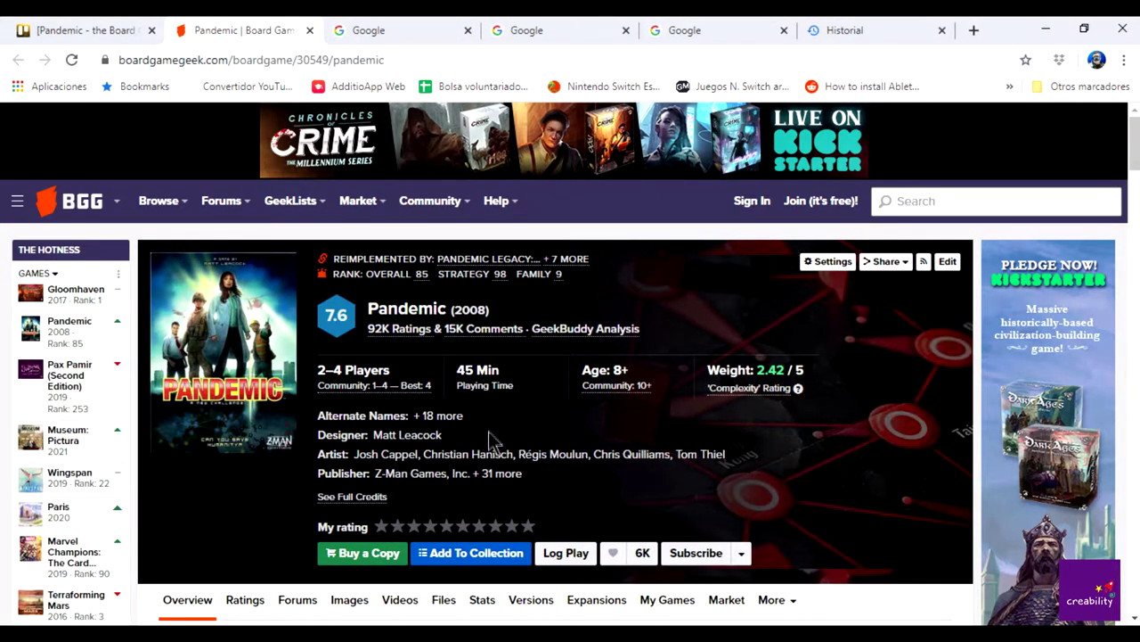
{"action": "scroll", "coordinate": [499, 437], "scroll_direction": "down", "scroll_amount": 1}
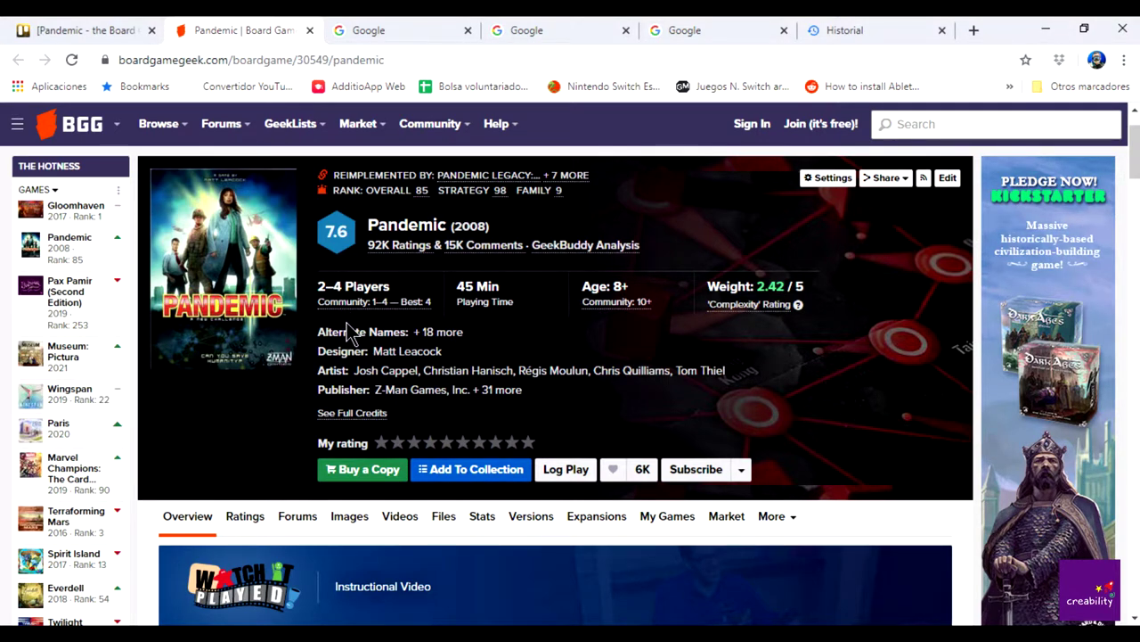
{"action": "scroll", "coordinate": [352, 332], "scroll_direction": "down", "scroll_amount": 5}
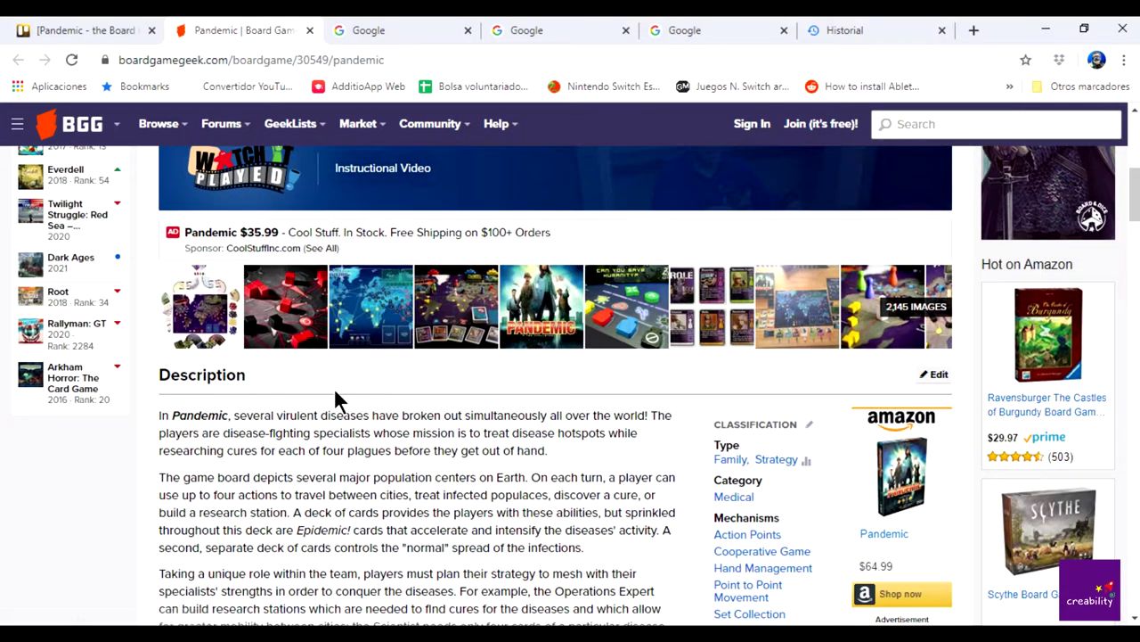
{"action": "scroll", "coordinate": [336, 399], "scroll_direction": "down", "scroll_amount": 1}
{"action": "scroll", "coordinate": [336, 398], "scroll_direction": "up", "scroll_amount": 4}
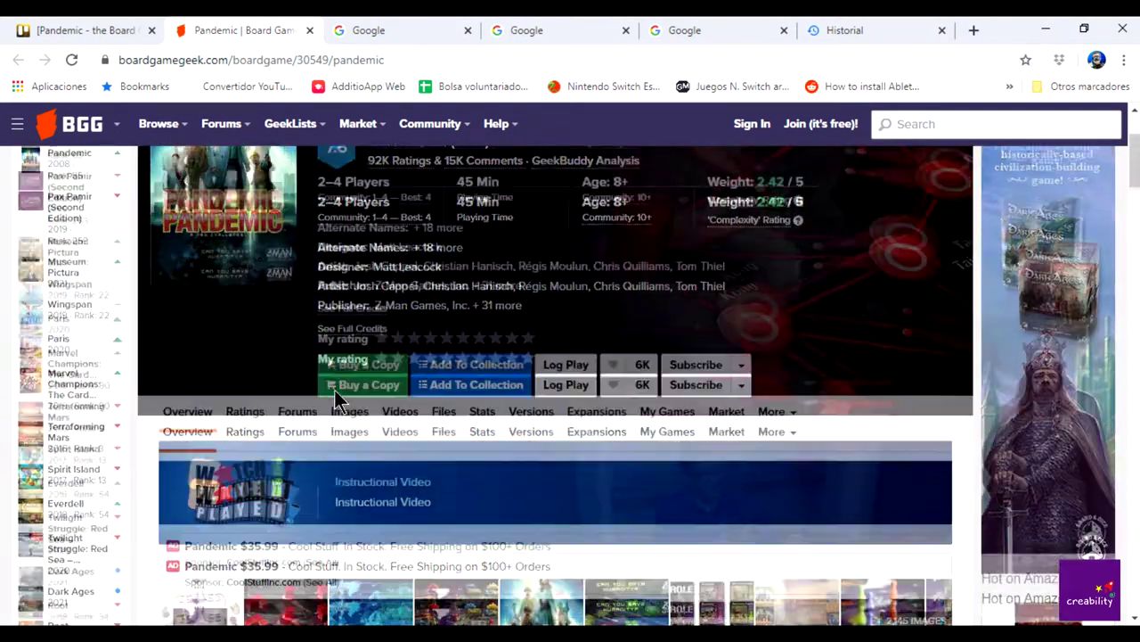
{"action": "scroll", "coordinate": [336, 398], "scroll_direction": "down", "scroll_amount": 3}
Enlarge the game board picture from the BoardGameGeek image gallery and save it as a JPEG in the Downloads folder
{"action": "left_click", "coordinate": [377, 374]}
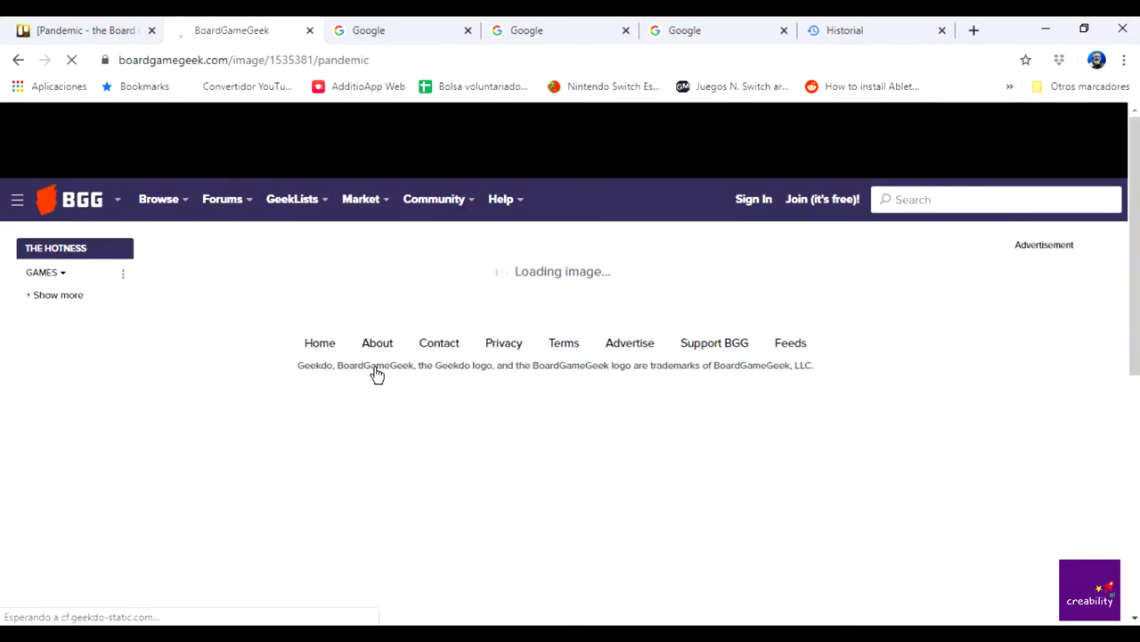
{"action": "scroll", "coordinate": [463, 339], "scroll_direction": "down", "scroll_amount": 2}
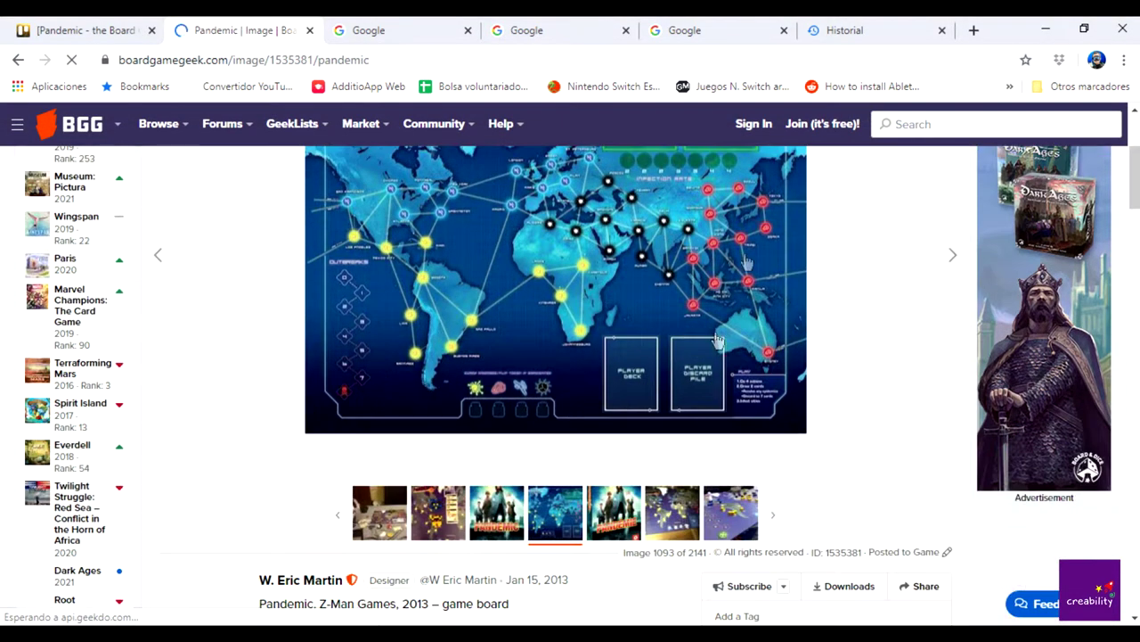
{"action": "scroll", "coordinate": [543, 304], "scroll_direction": "up", "scroll_amount": 1}
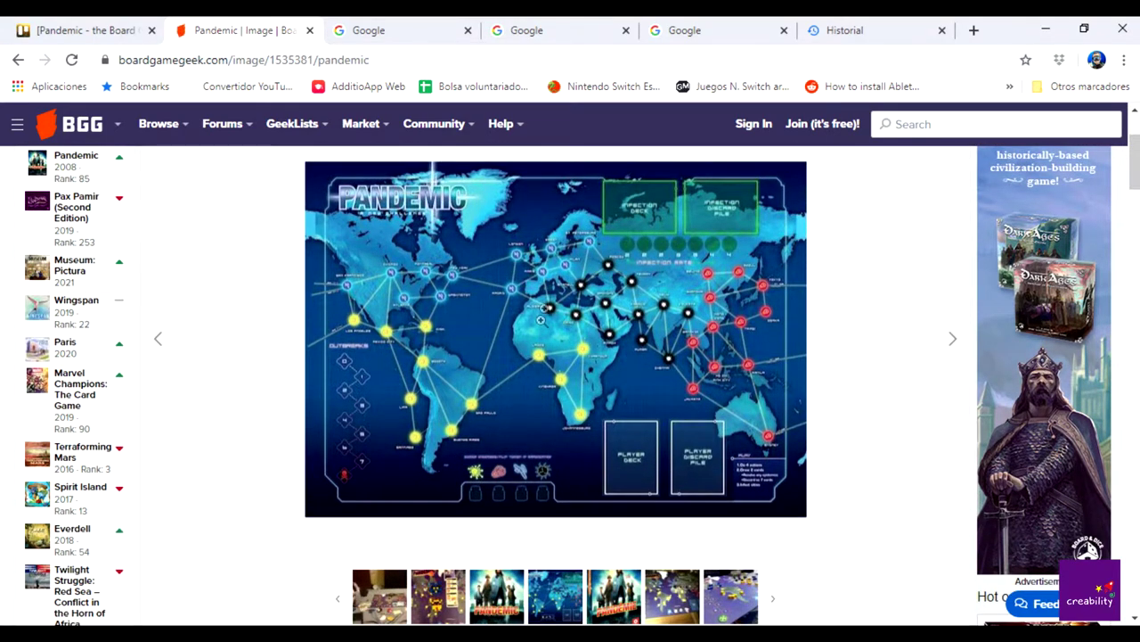
{"action": "left_click", "coordinate": [548, 295]}
{"action": "right_click", "coordinate": [504, 302]}
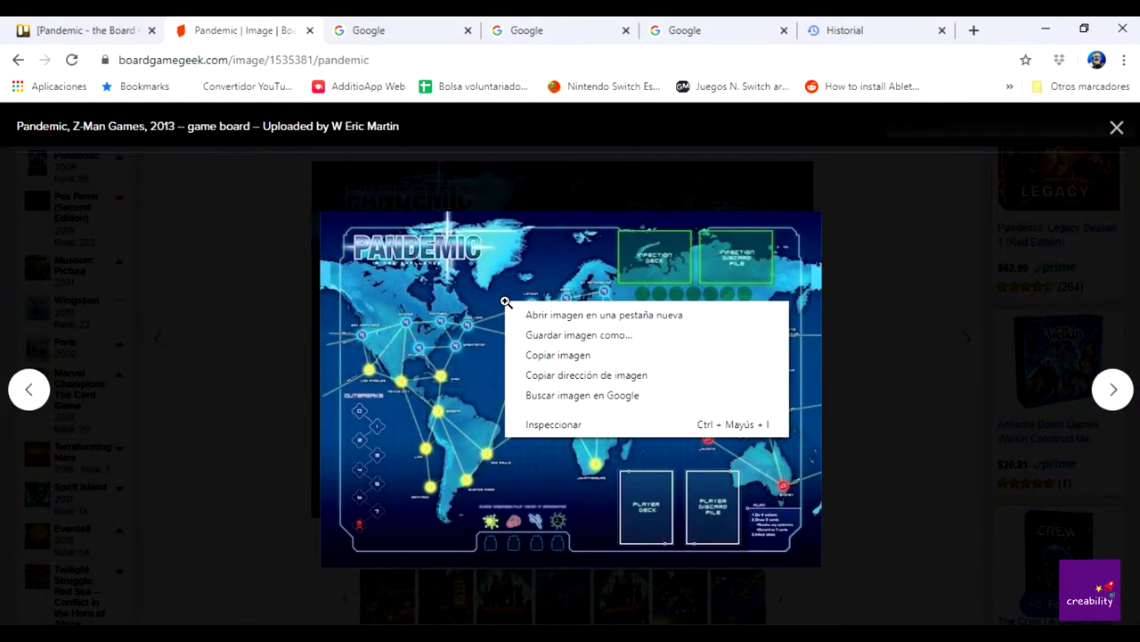
{"action": "left_click", "coordinate": [555, 335]}
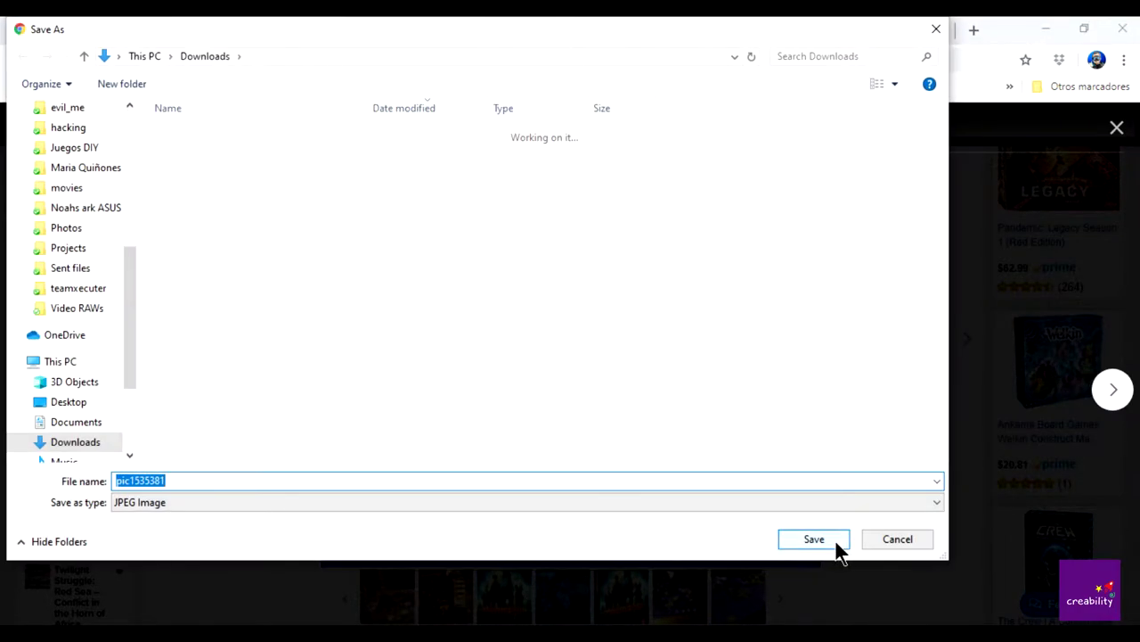
{"action": "left_click", "coordinate": [837, 546]}
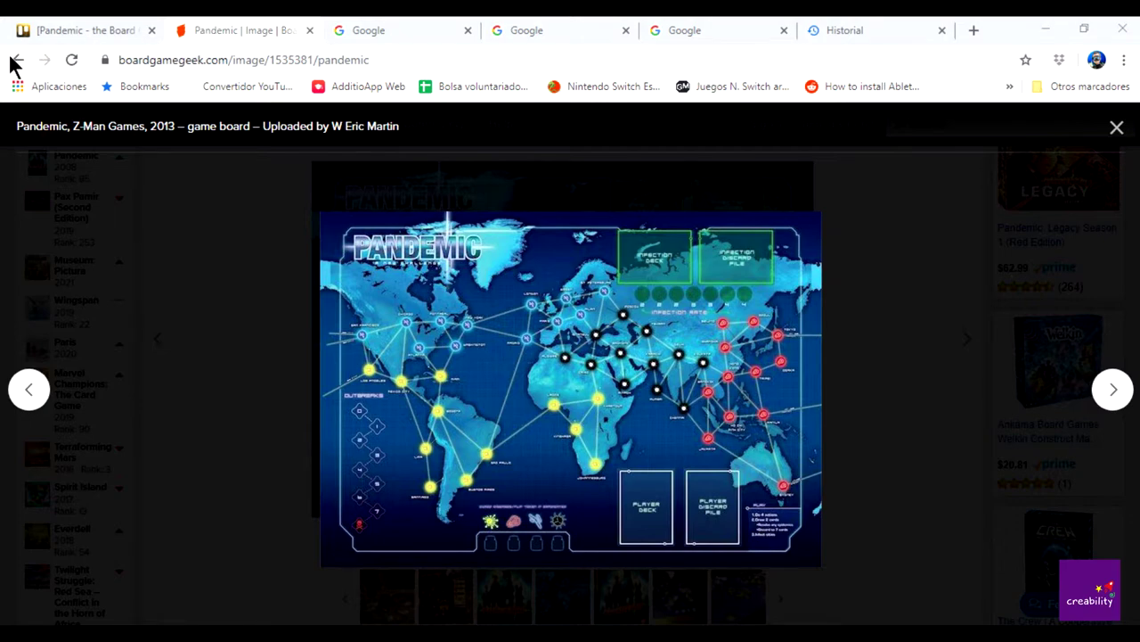
Return to the main BoardGameGeek Pandemic page, look over its videos and in-depth reviews, and copy the page's full web address
{"action": "left_click", "coordinate": [20, 62]}
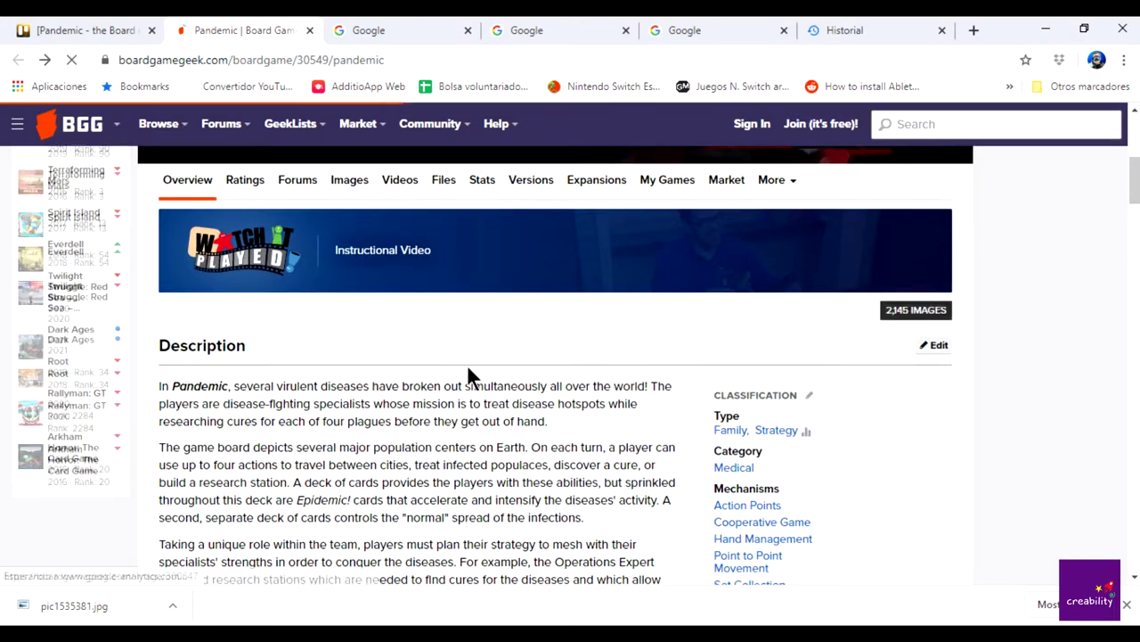
{"action": "scroll", "coordinate": [469, 372], "scroll_direction": "down", "scroll_amount": 9}
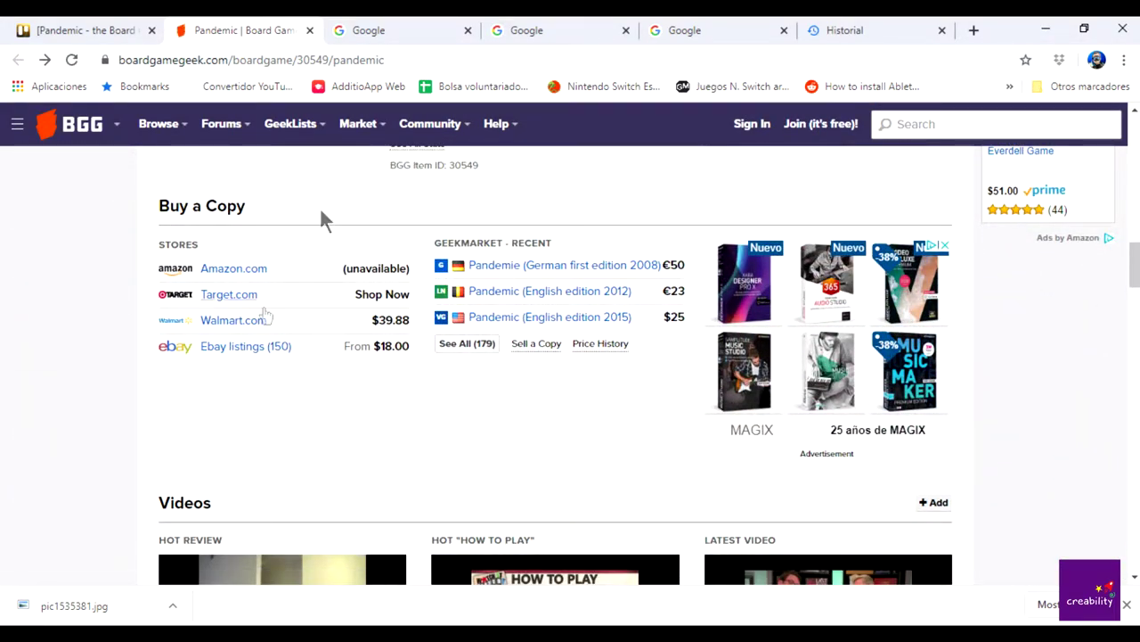
{"action": "scroll", "coordinate": [456, 465], "scroll_direction": "down", "scroll_amount": 4}
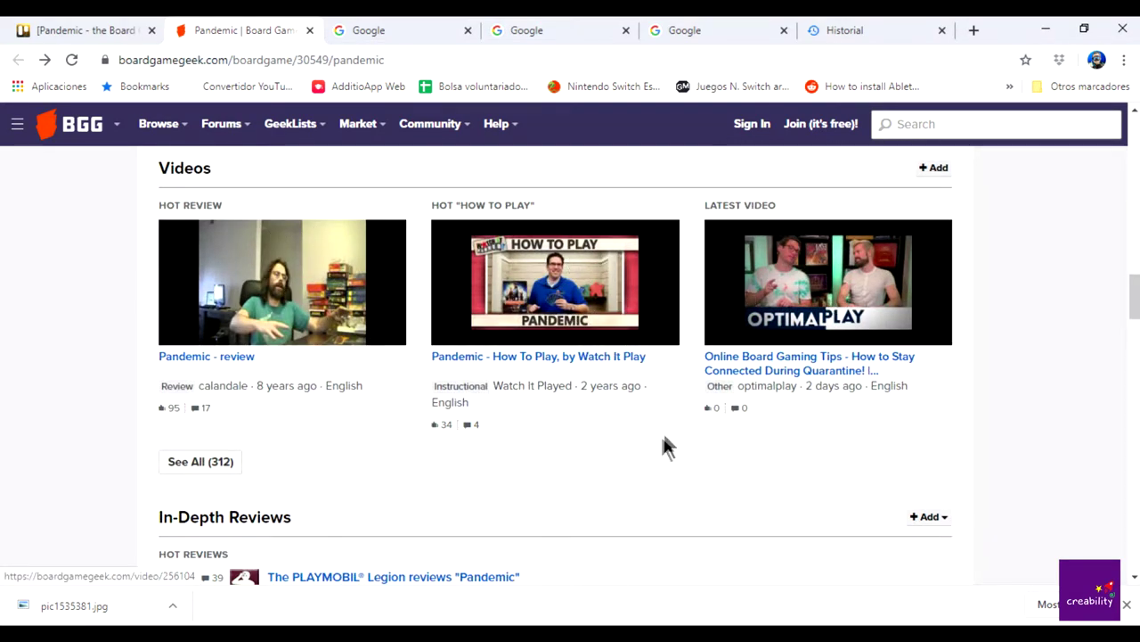
{"action": "scroll", "coordinate": [660, 449], "scroll_direction": "down", "scroll_amount": 3}
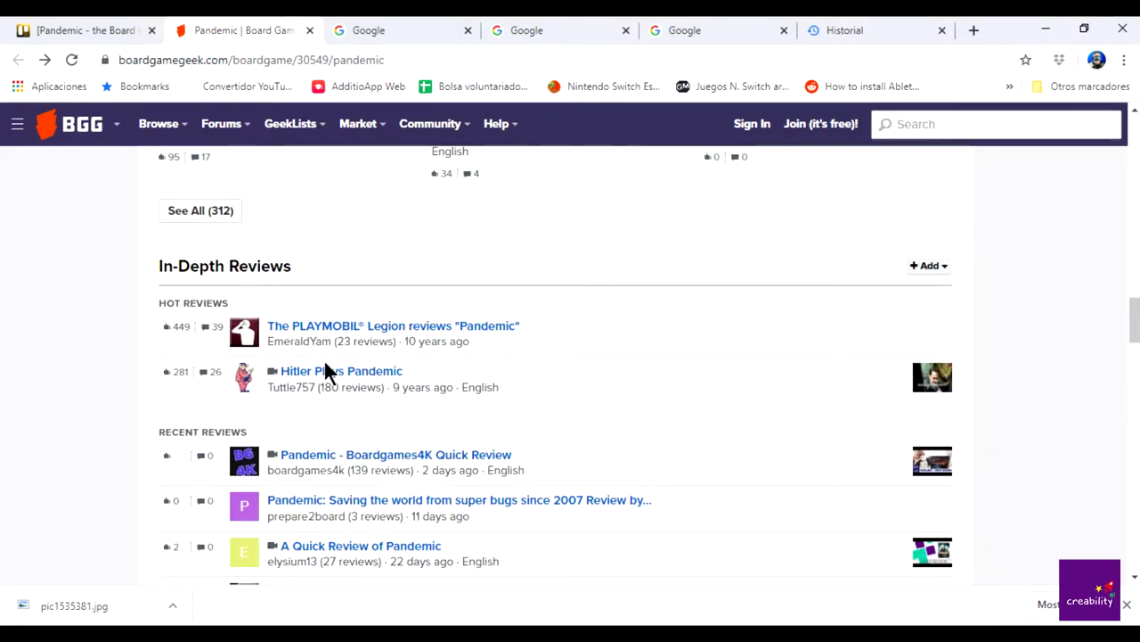
{"action": "scroll", "coordinate": [468, 387], "scroll_direction": "down", "scroll_amount": 2}
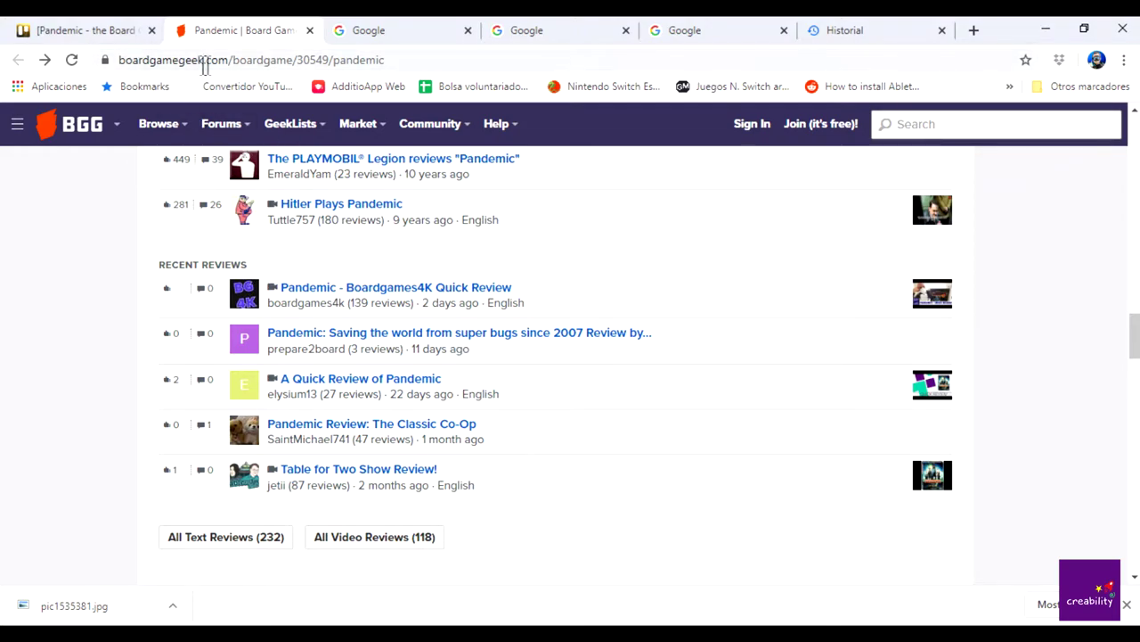
{"action": "left_click_drag", "start_coordinate": [224, 66], "coordinate": [122, 62]}
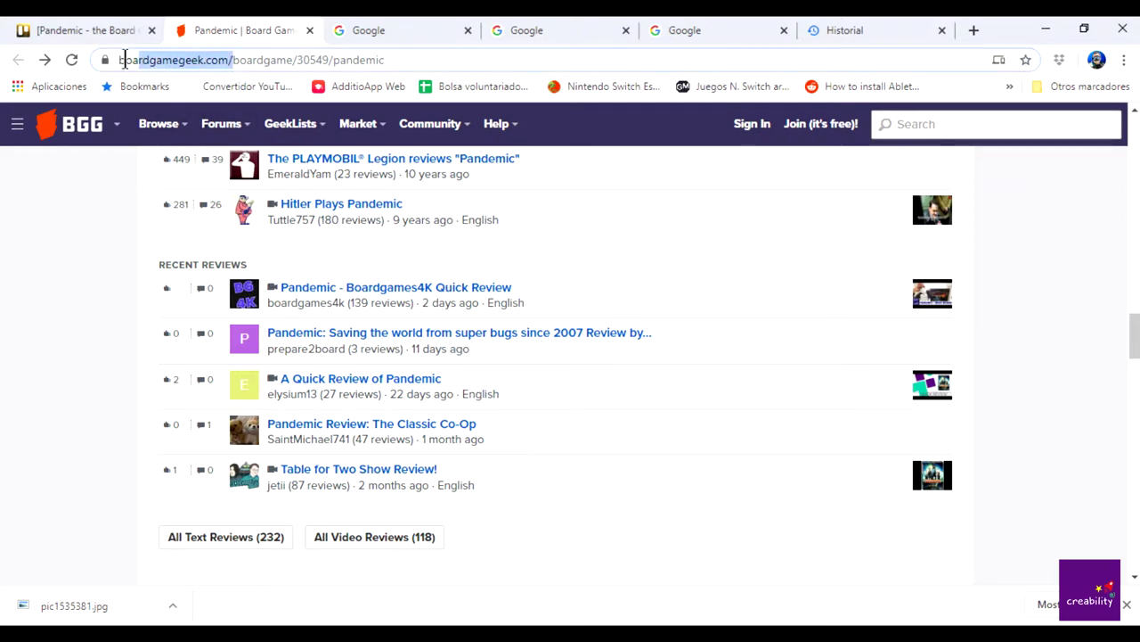
{"action": "left_click", "coordinate": [268, 60]}
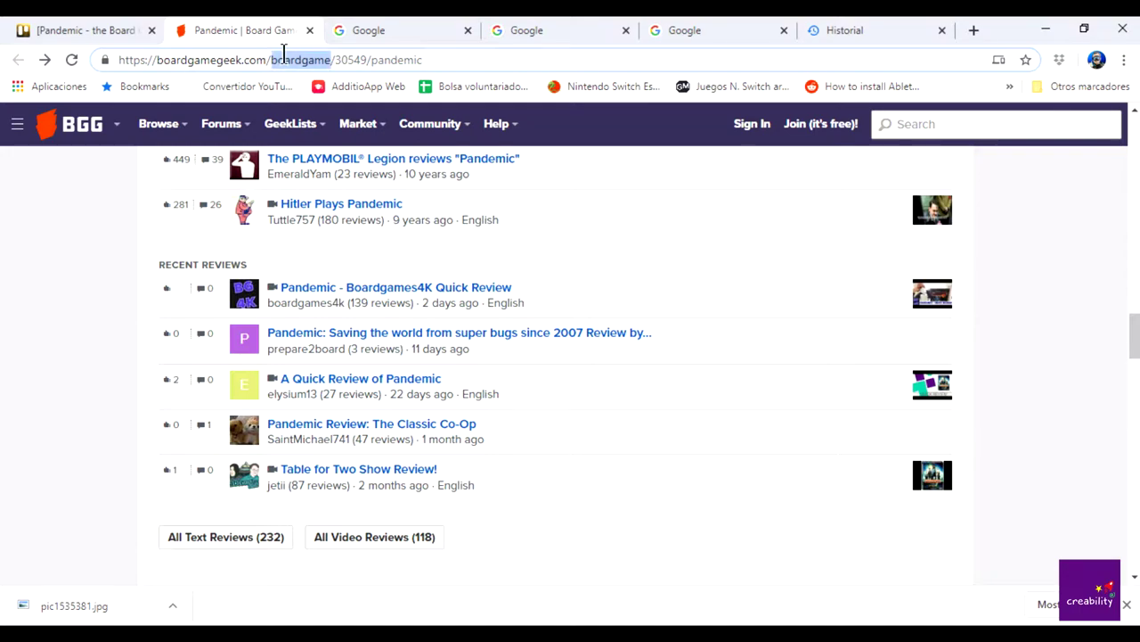
{"action": "triple_click", "coordinate": [284, 57]}
{"action": "key", "text": "ctrl+c"}
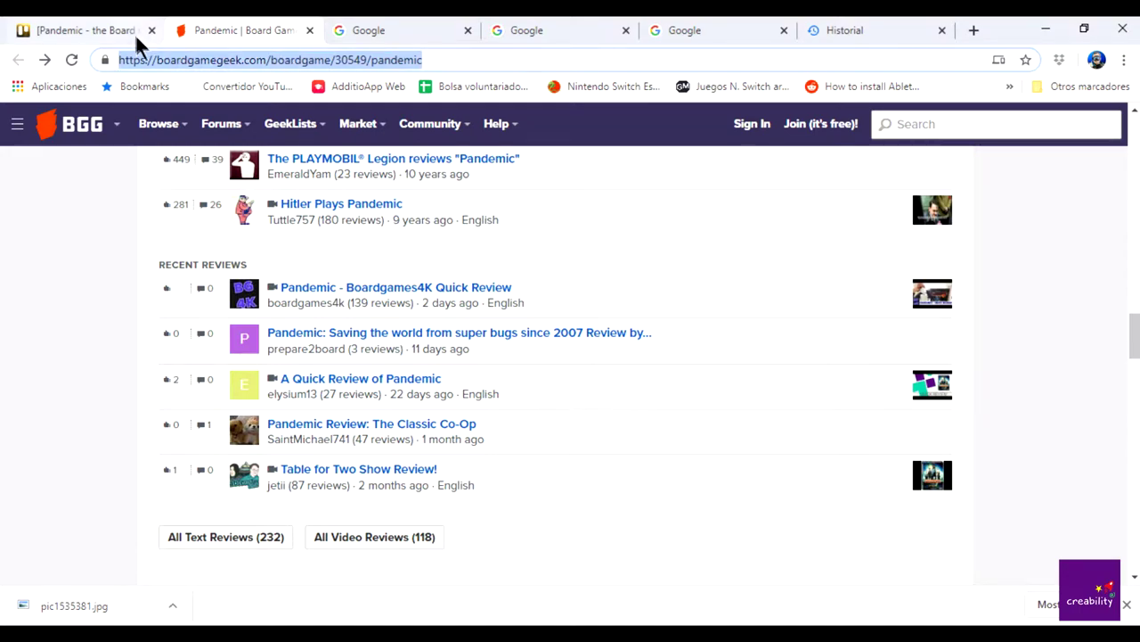
Attach the copied BoardGameGeek link to the Trello card through its comment area, naming it "board game geek", and close the card
{"action": "left_click", "coordinate": [135, 33]}
{"action": "scroll", "coordinate": [529, 400], "scroll_direction": "down", "scroll_amount": 10}
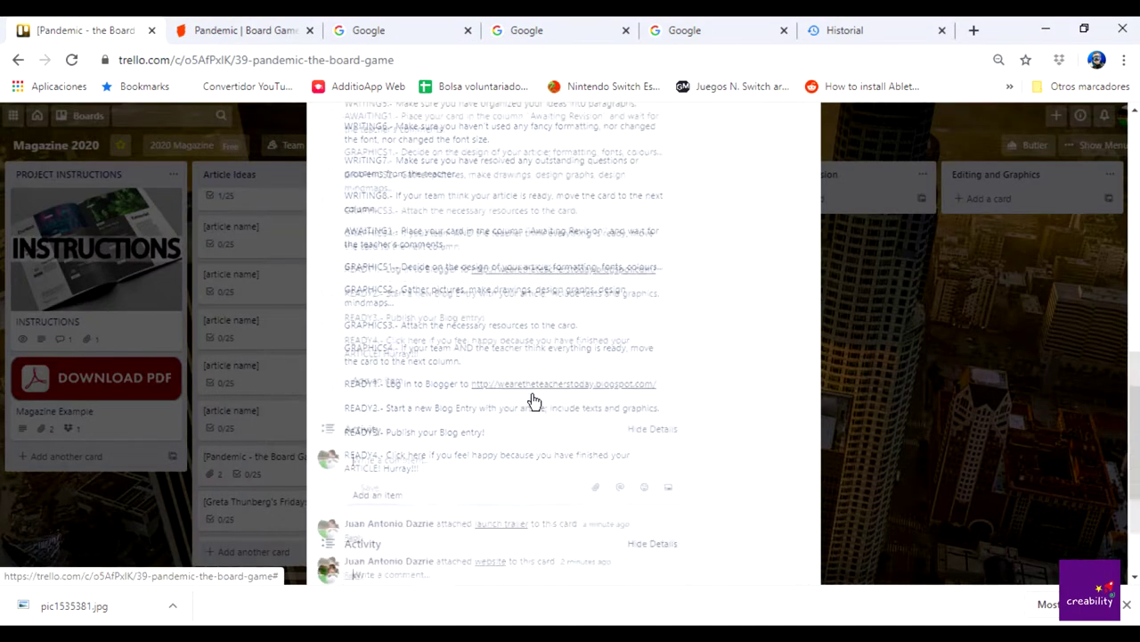
{"action": "left_click", "coordinate": [436, 346]}
{"action": "left_click", "coordinate": [595, 372]}
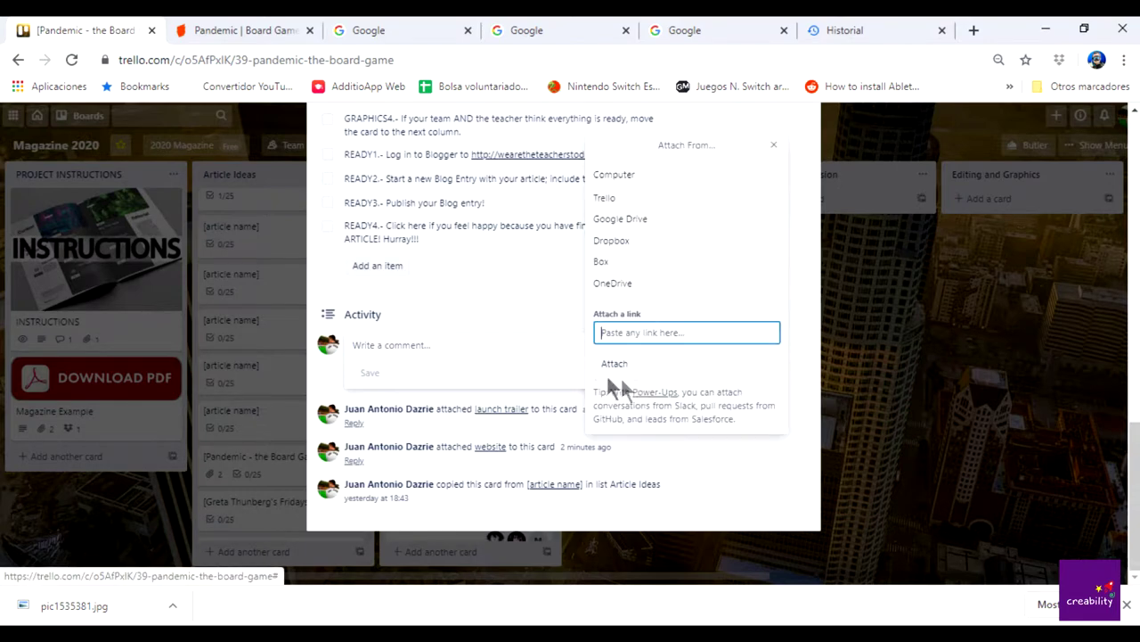
{"action": "key", "text": "ctrl+v"}
{"action": "left_click", "coordinate": [646, 377]}
{"action": "type", "text": "b"}
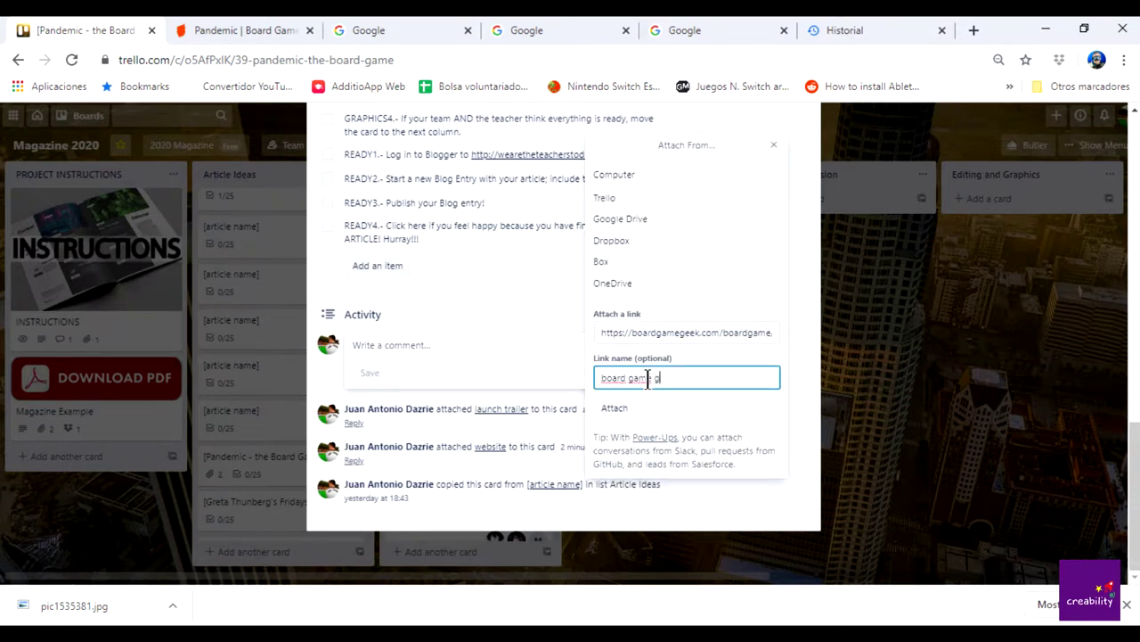
{"action": "left_click", "coordinate": [629, 416]}
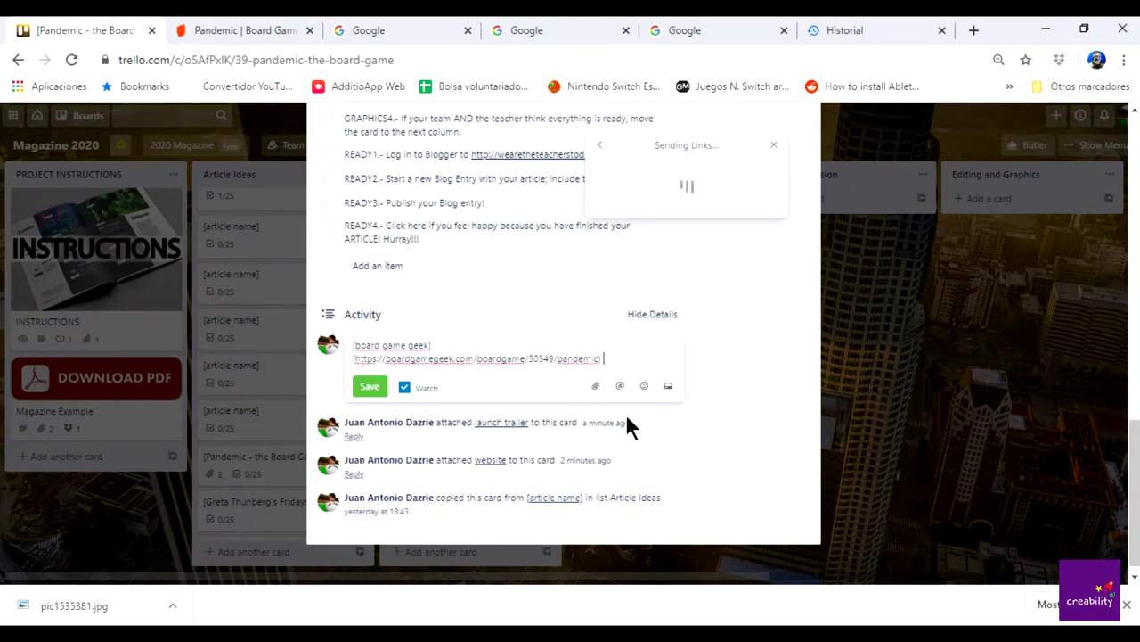
{"action": "scroll", "coordinate": [710, 295], "scroll_direction": "up", "scroll_amount": 10}
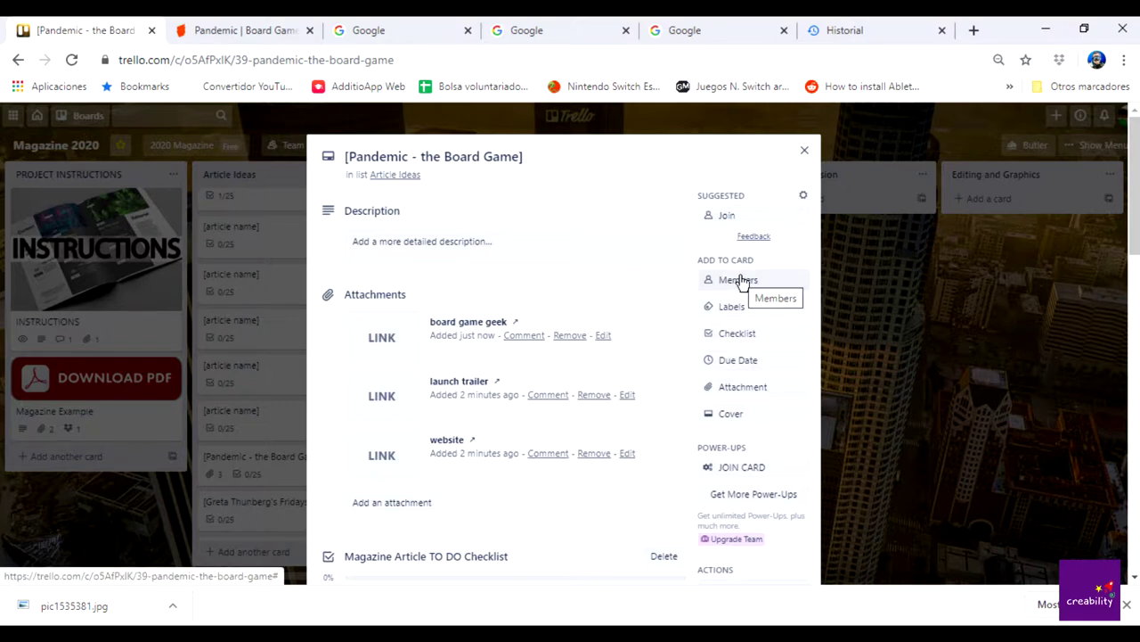
{"action": "left_click", "coordinate": [805, 151]}
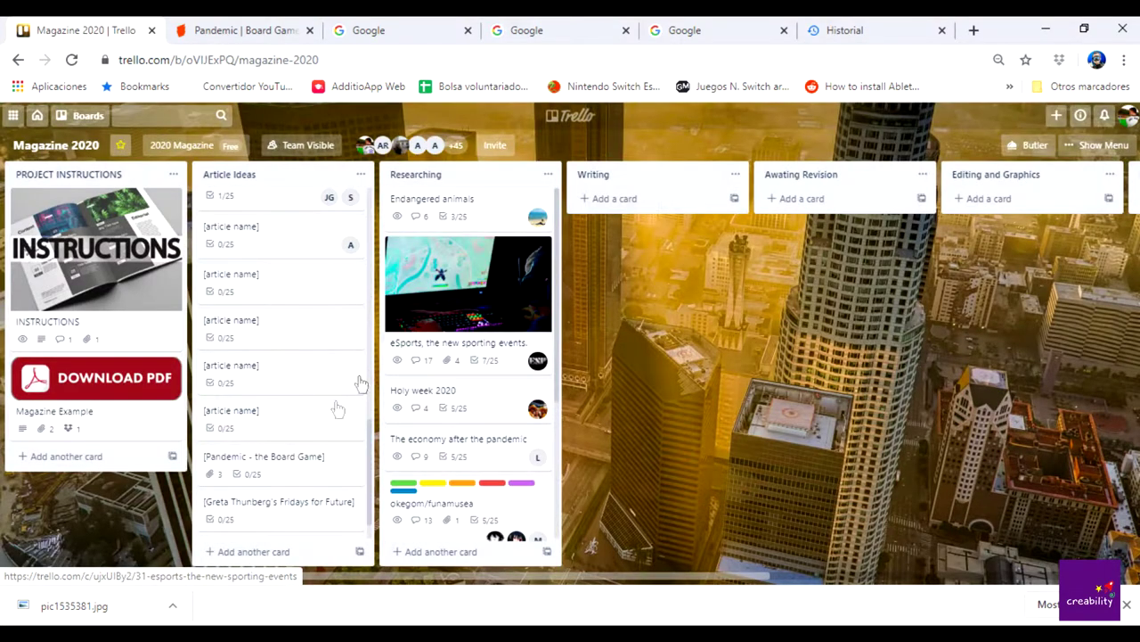
{"action": "scroll", "coordinate": [321, 436], "scroll_direction": "down", "scroll_amount": 1}
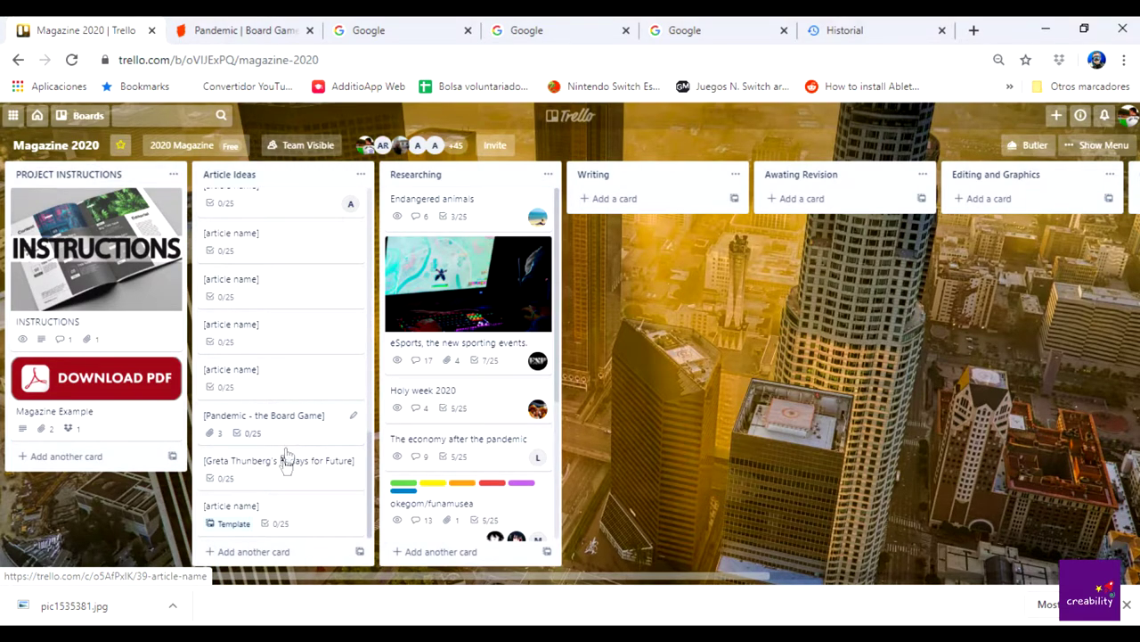
Check the "Greta Thunberg's Fridays for Future" card in the Article Ideas list, and close the BoardGameGeek page
{"action": "left_click", "coordinate": [283, 464]}
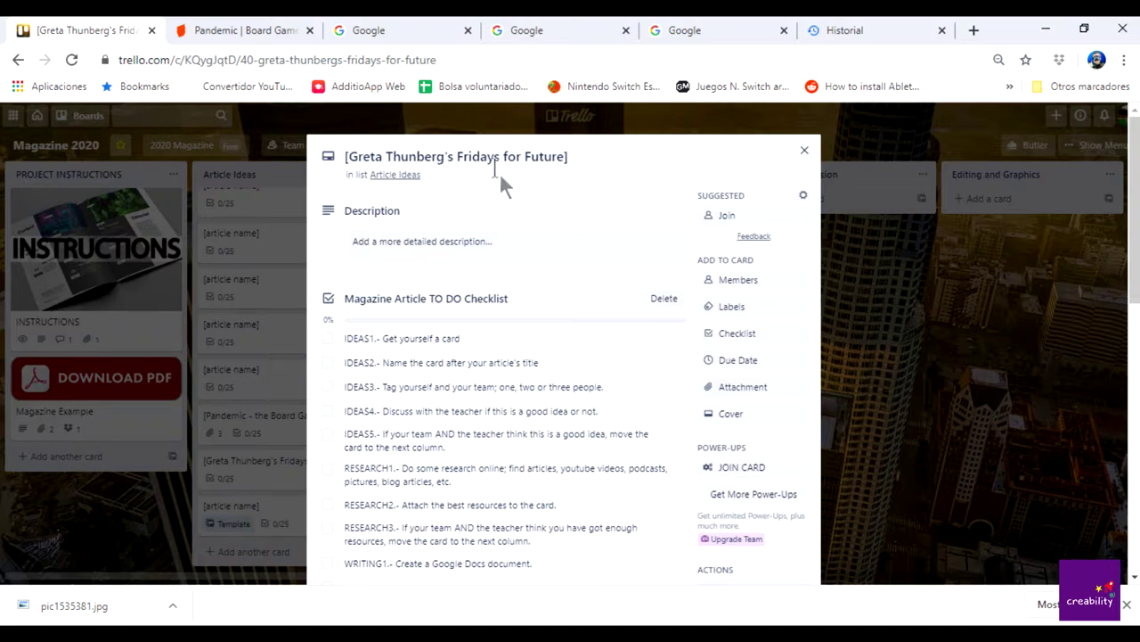
{"action": "left_click", "coordinate": [803, 150]}
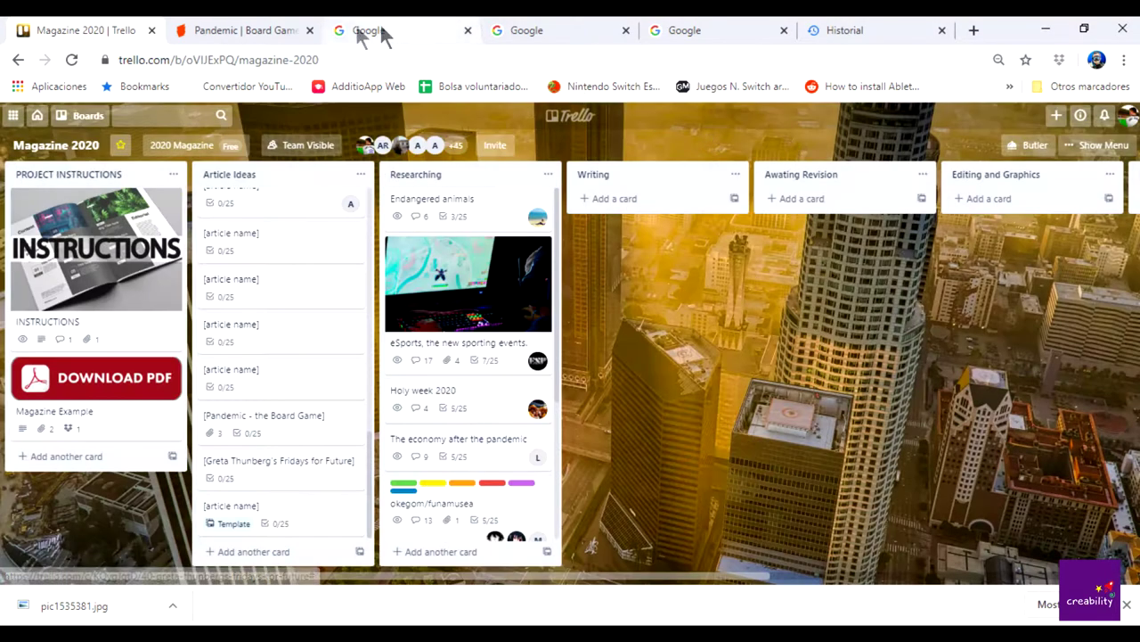
{"action": "left_click", "coordinate": [309, 30]}
{"action": "left_click", "coordinate": [230, 31]}
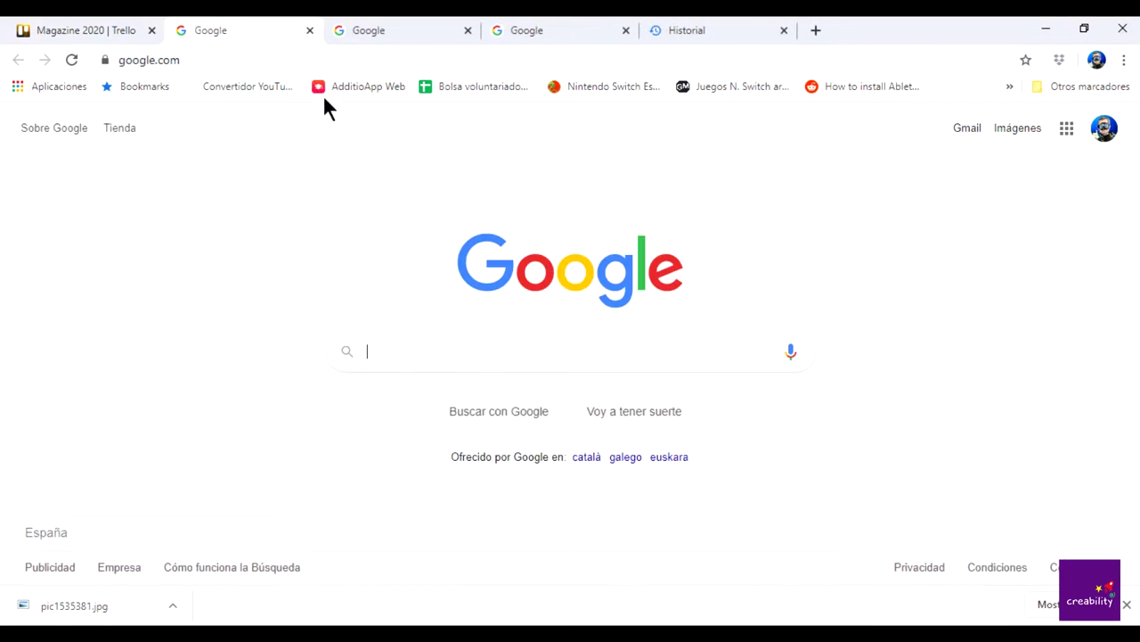
Search Google for "fridays for future" and open the official fridaysforfuture.org website
{"action": "left_click", "coordinate": [467, 349]}
{"action": "type", "text": "fridays"}
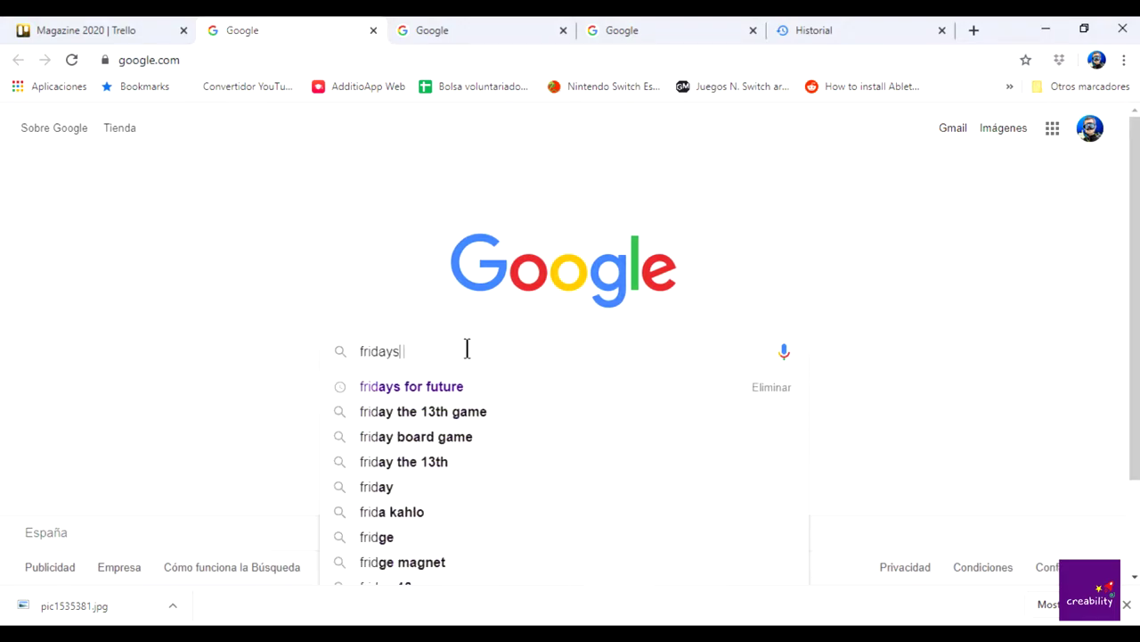
{"action": "key", "text": "Down"}
{"action": "key", "text": "Return"}
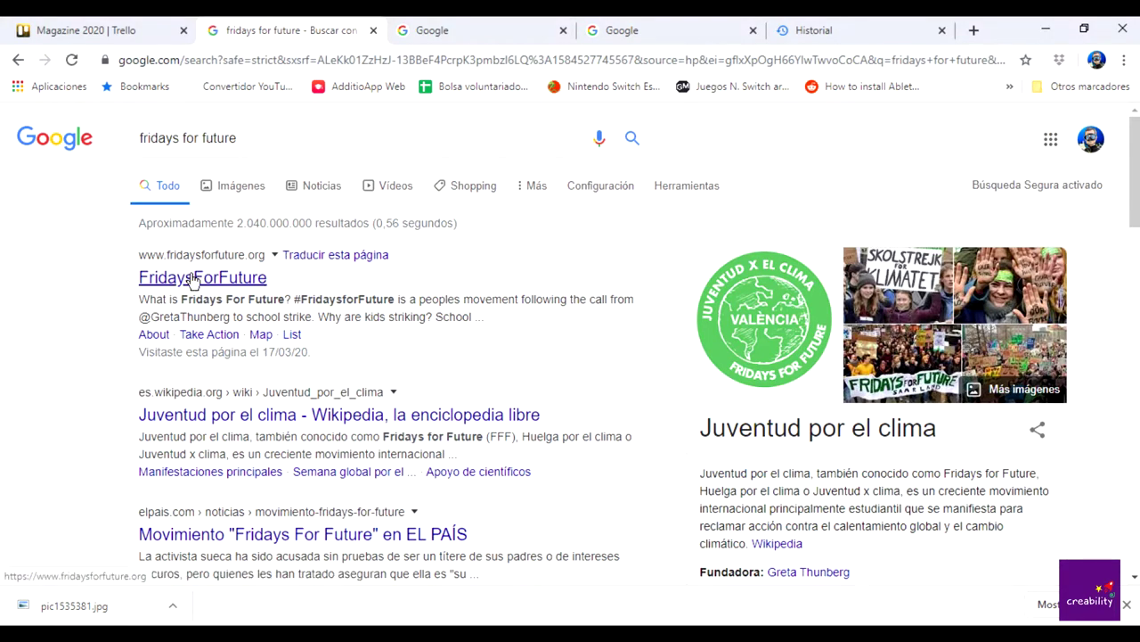
{"action": "left_click", "coordinate": [195, 279]}
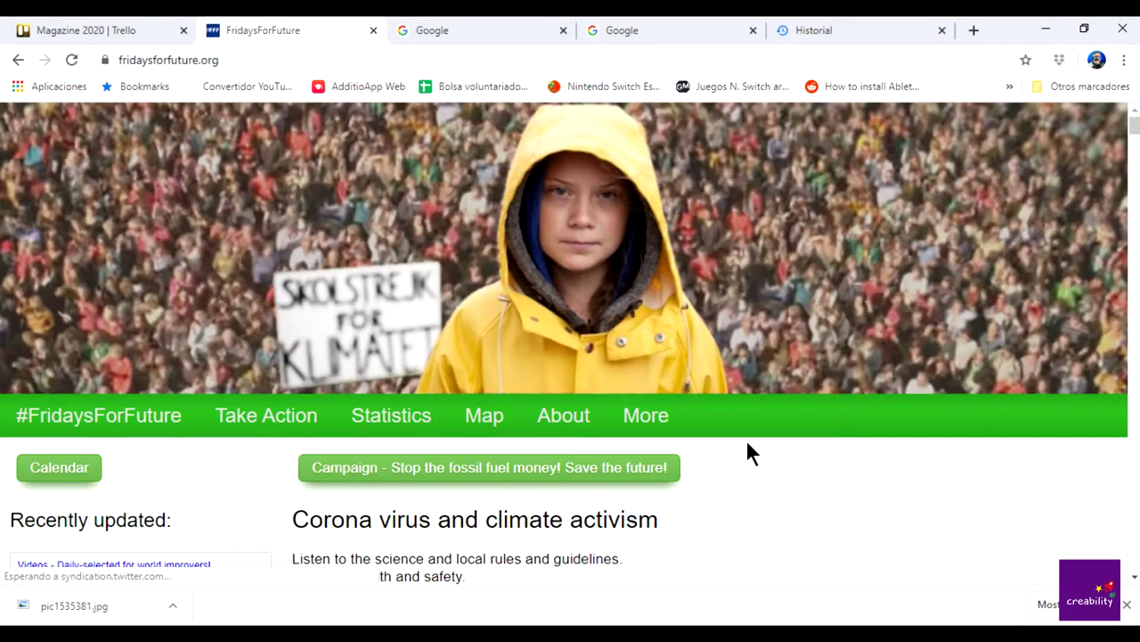
Glance over the beginning of the Fridays For Future homepage and copy its web address
{"action": "scroll", "coordinate": [745, 439], "scroll_direction": "down", "scroll_amount": 1}
{"action": "scroll", "coordinate": [746, 439], "scroll_direction": "up", "scroll_amount": 1}
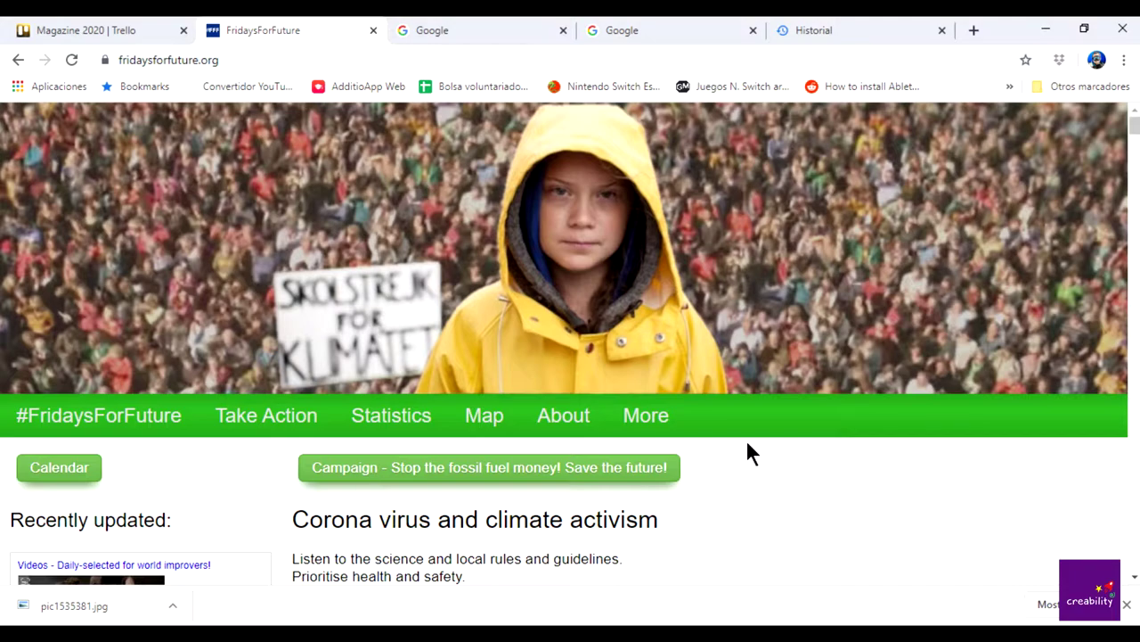
{"action": "scroll", "coordinate": [742, 444], "scroll_direction": "down", "scroll_amount": 1}
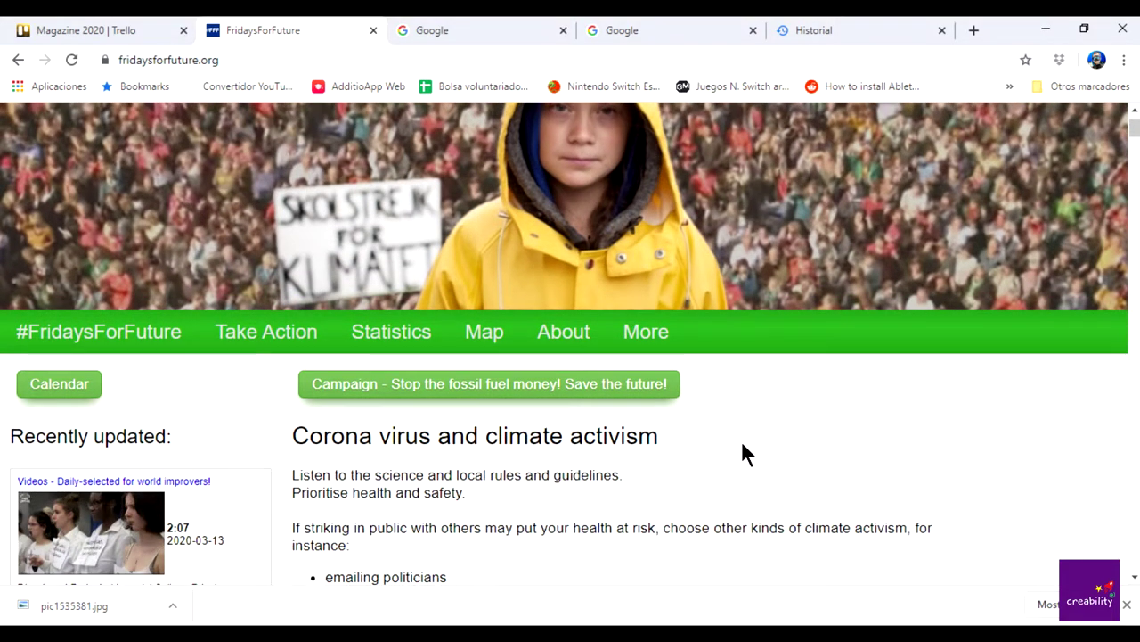
{"action": "scroll", "coordinate": [742, 444], "scroll_direction": "up", "scroll_amount": 1}
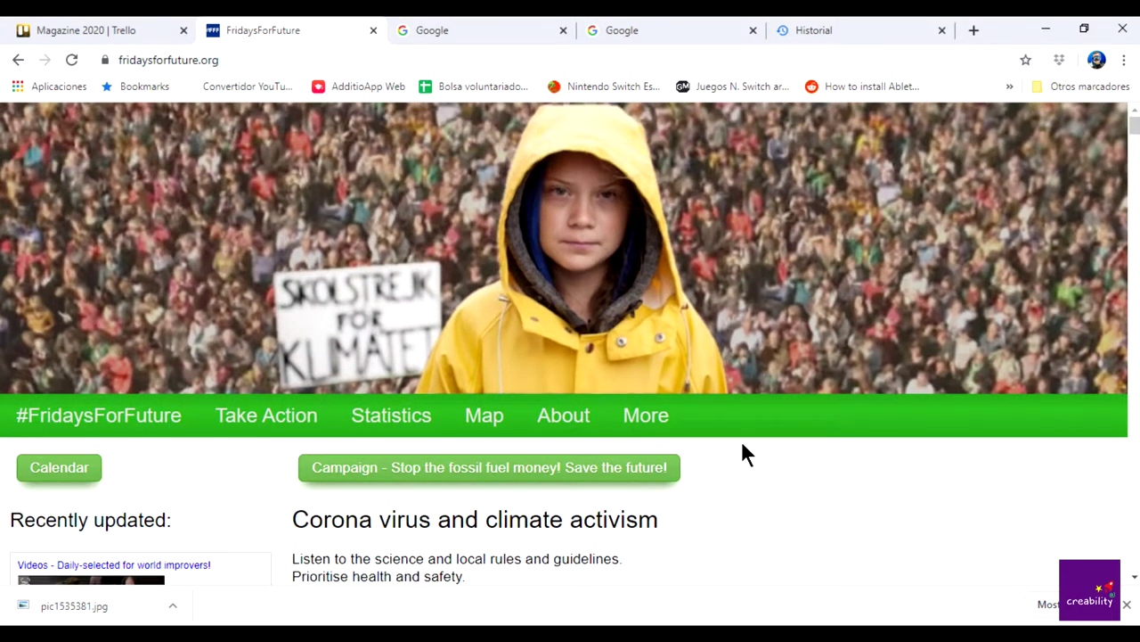
{"action": "left_click", "coordinate": [178, 56]}
{"action": "key", "text": "ctrl+c"}
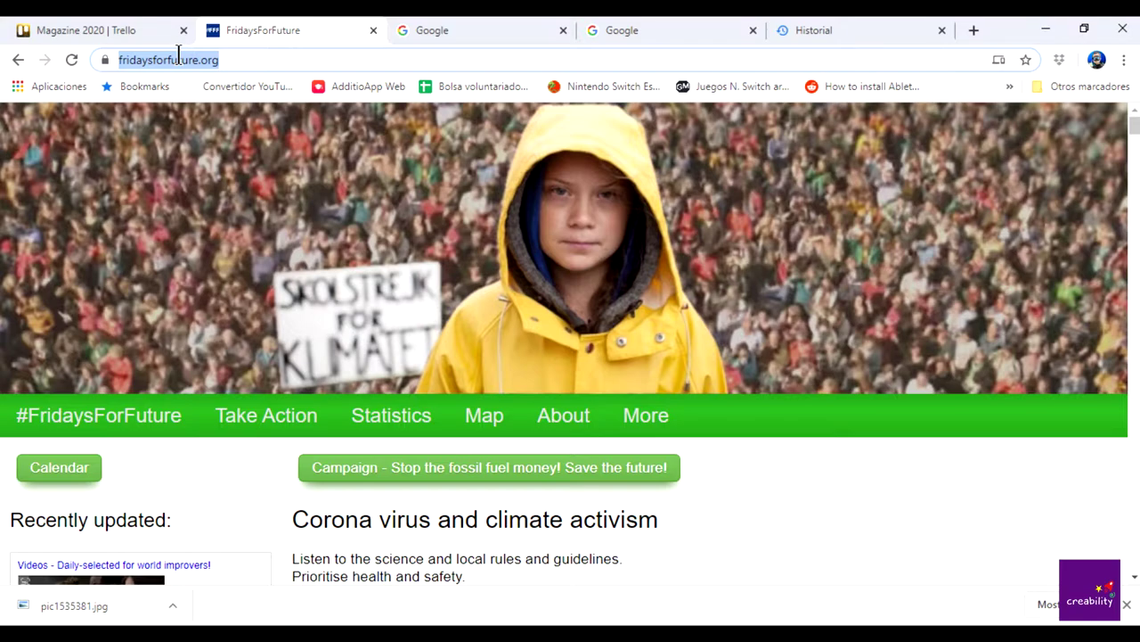
Attach the copied link to the Greta Thunberg's Fridays for Future Trello card through its comment area, naming it "website"
{"action": "left_click", "coordinate": [100, 29]}
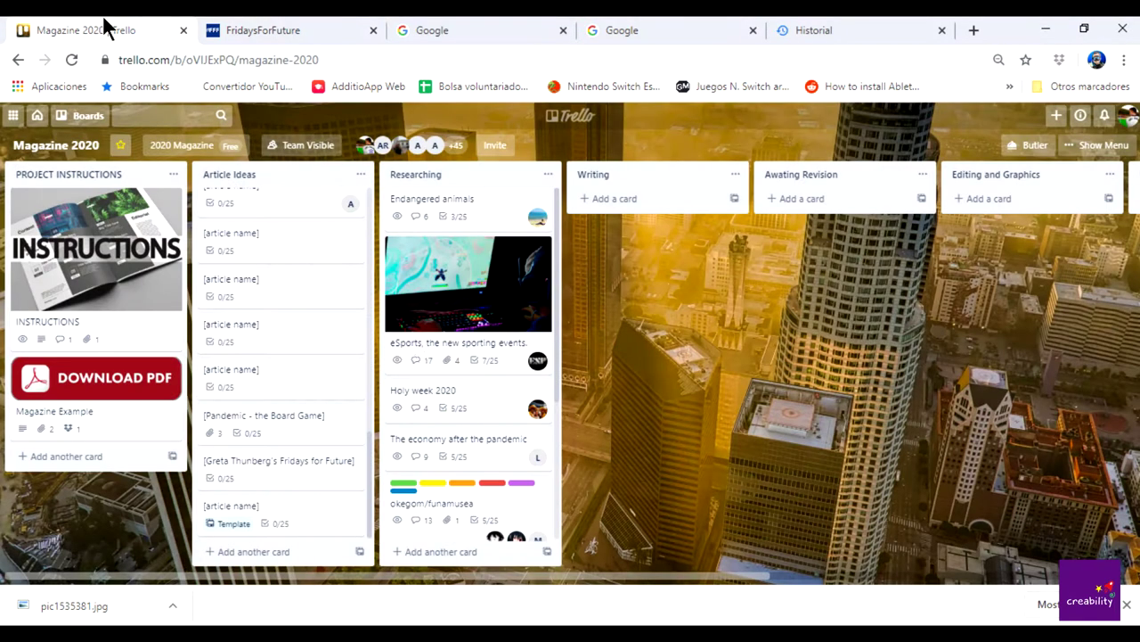
{"action": "left_click", "coordinate": [241, 462]}
{"action": "scroll", "coordinate": [547, 427], "scroll_direction": "down", "scroll_amount": 10}
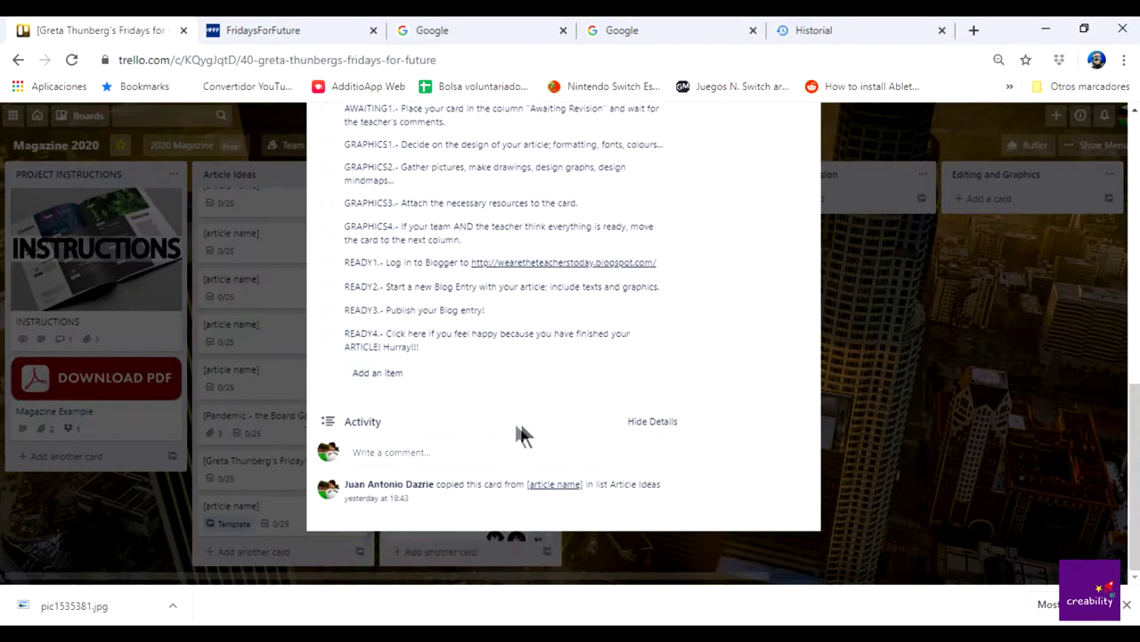
{"action": "left_click", "coordinate": [438, 456]}
{"action": "left_click", "coordinate": [595, 481]}
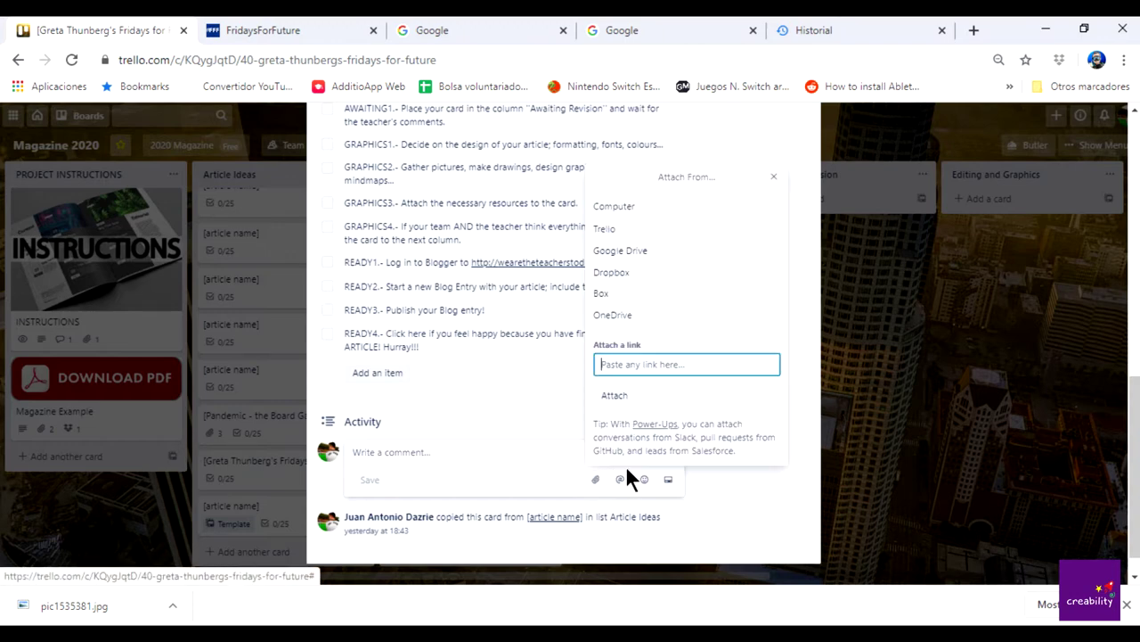
{"action": "key", "text": "ctrl+v"}
{"action": "left_click", "coordinate": [641, 408]}
{"action": "type", "text": "website"}
{"action": "left_click", "coordinate": [614, 439]}
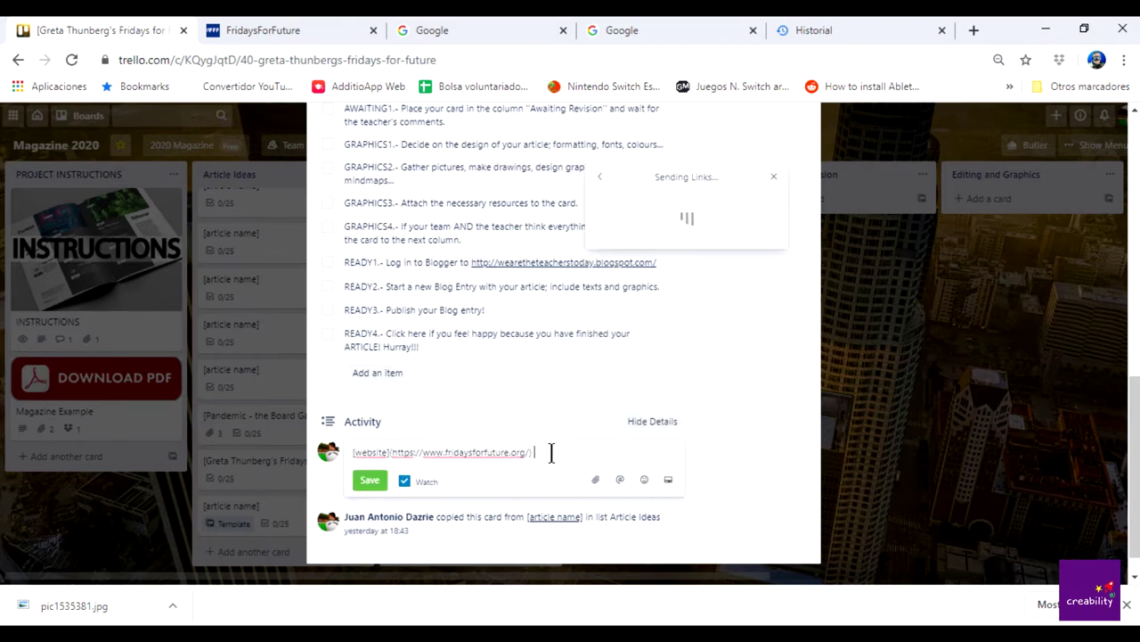
Clear the website link text from the card's comment box and go back up to the card's attachments
{"action": "key", "text": "ctrl+a"}
{"action": "key", "text": "BackSpace"}
{"action": "scroll", "coordinate": [652, 375], "scroll_direction": "up", "scroll_amount": 6}
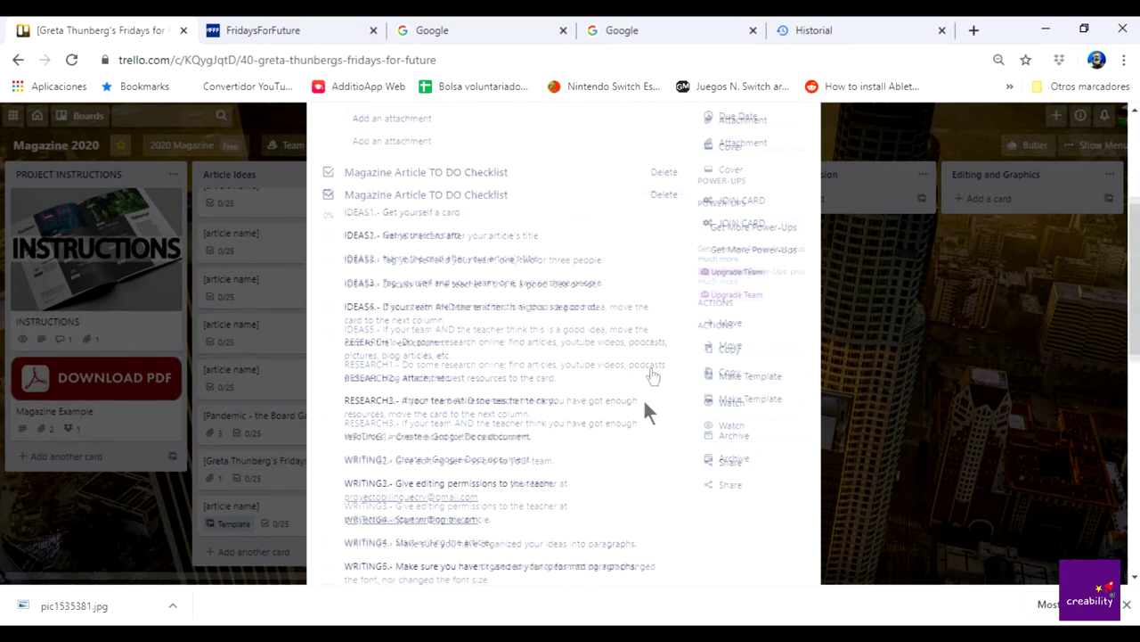
{"action": "scroll", "coordinate": [653, 375], "scroll_direction": "up", "scroll_amount": 3}
Examine the Fridays For Future homepage, including the coronavirus activism advice, epidemic curve graph, IPCC music video and Greta Thunberg's tweet
{"action": "left_click", "coordinate": [339, 29]}
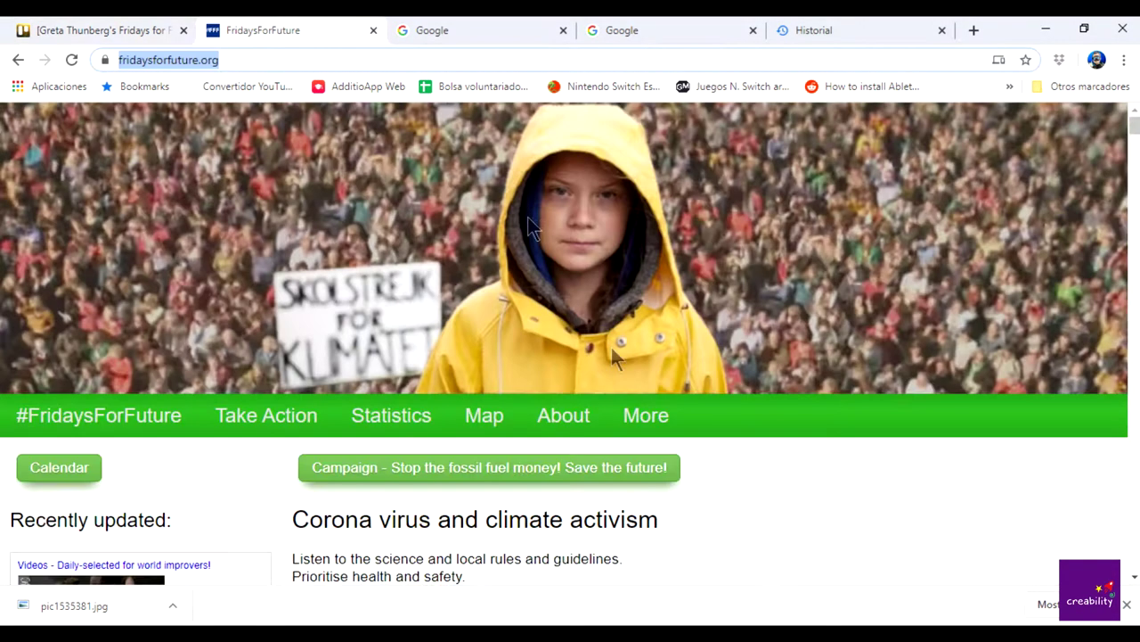
{"action": "scroll", "coordinate": [675, 441], "scroll_direction": "down", "scroll_amount": 5}
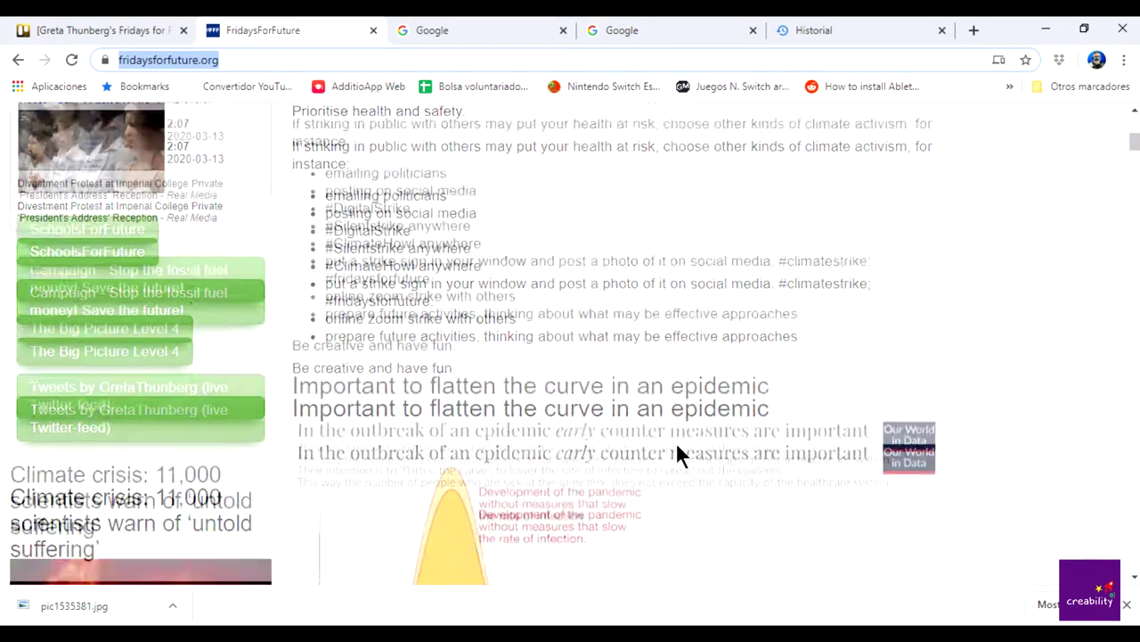
{"action": "scroll", "coordinate": [675, 441], "scroll_direction": "up", "scroll_amount": 3}
{"action": "left_click_drag", "start_coordinate": [294, 267], "coordinate": [682, 272]}
{"action": "left_click", "coordinate": [691, 303]}
{"action": "scroll", "coordinate": [686, 427], "scroll_direction": "down", "scroll_amount": 5}
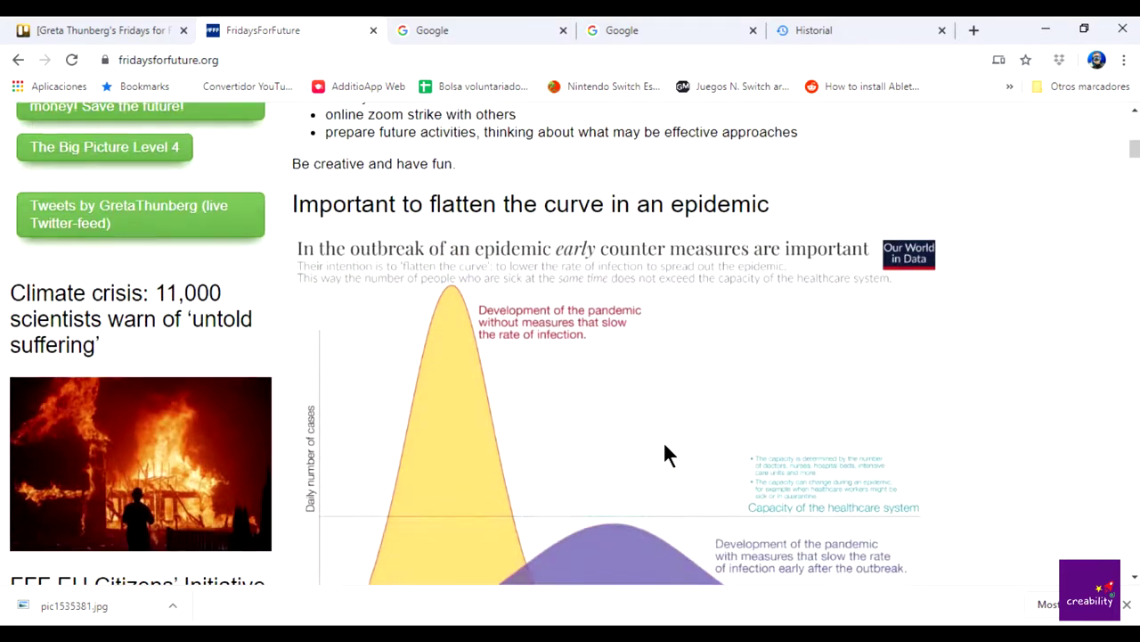
{"action": "scroll", "coordinate": [666, 454], "scroll_direction": "down", "scroll_amount": 1}
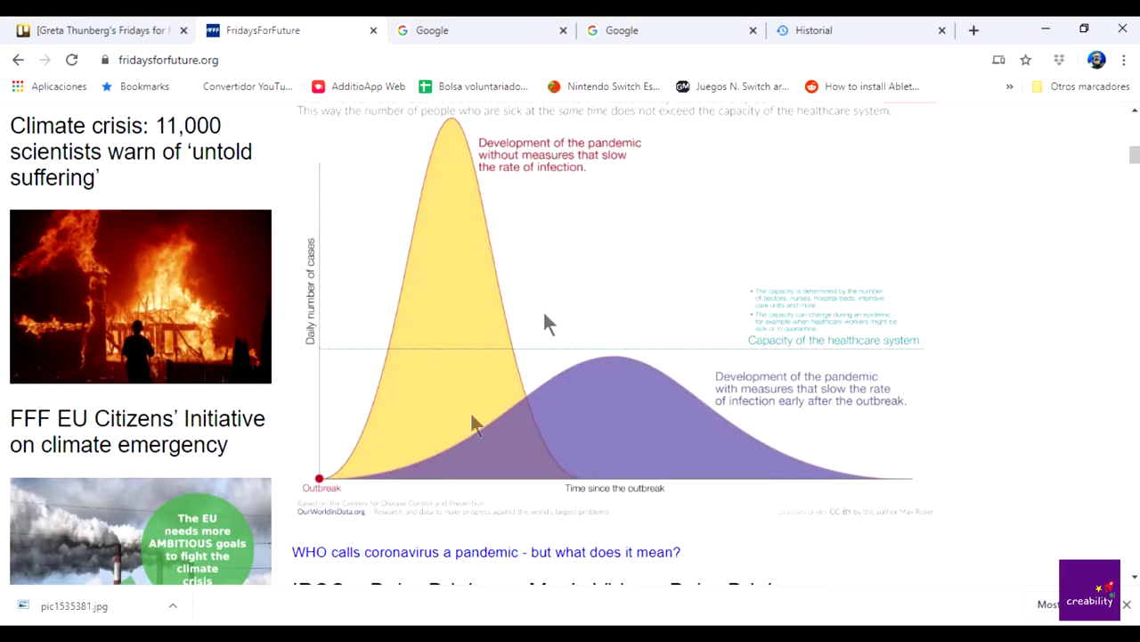
{"action": "scroll", "coordinate": [621, 408], "scroll_direction": "down", "scroll_amount": 5}
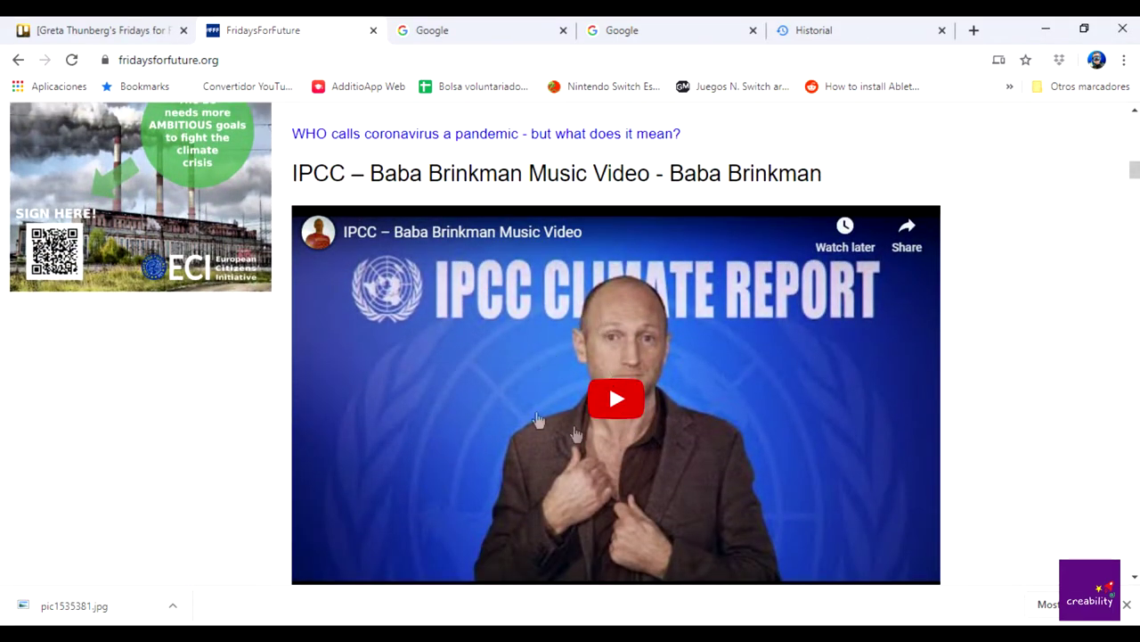
{"action": "scroll", "coordinate": [581, 434], "scroll_direction": "down", "scroll_amount": 4}
{"action": "scroll", "coordinate": [581, 425], "scroll_direction": "down", "scroll_amount": 2}
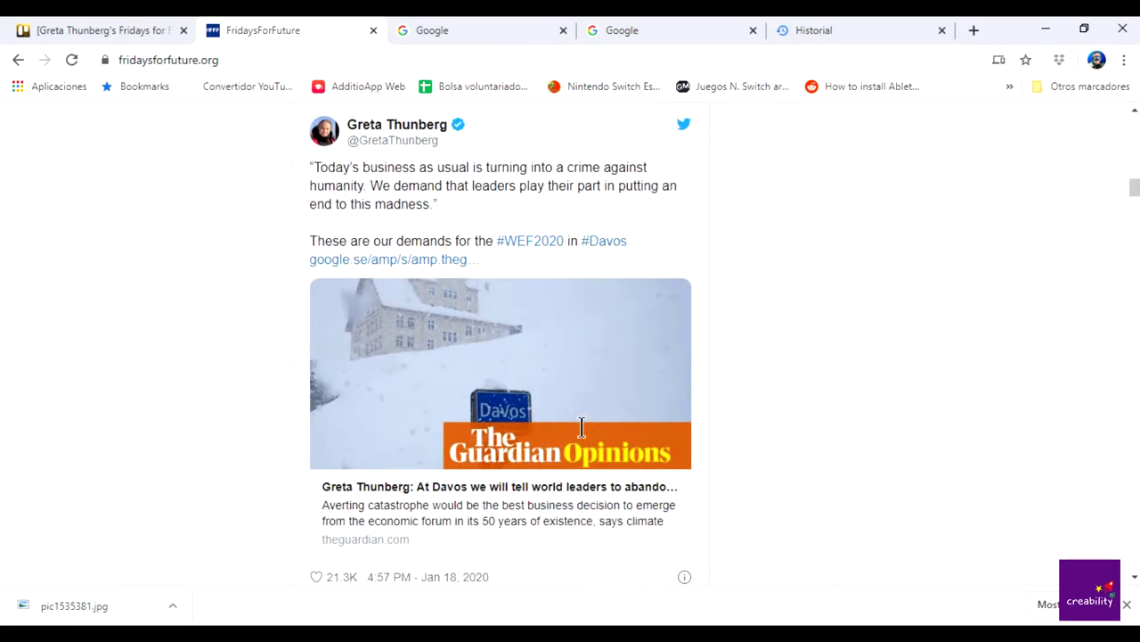
{"action": "scroll", "coordinate": [490, 300], "scroll_direction": "up", "scroll_amount": 1}
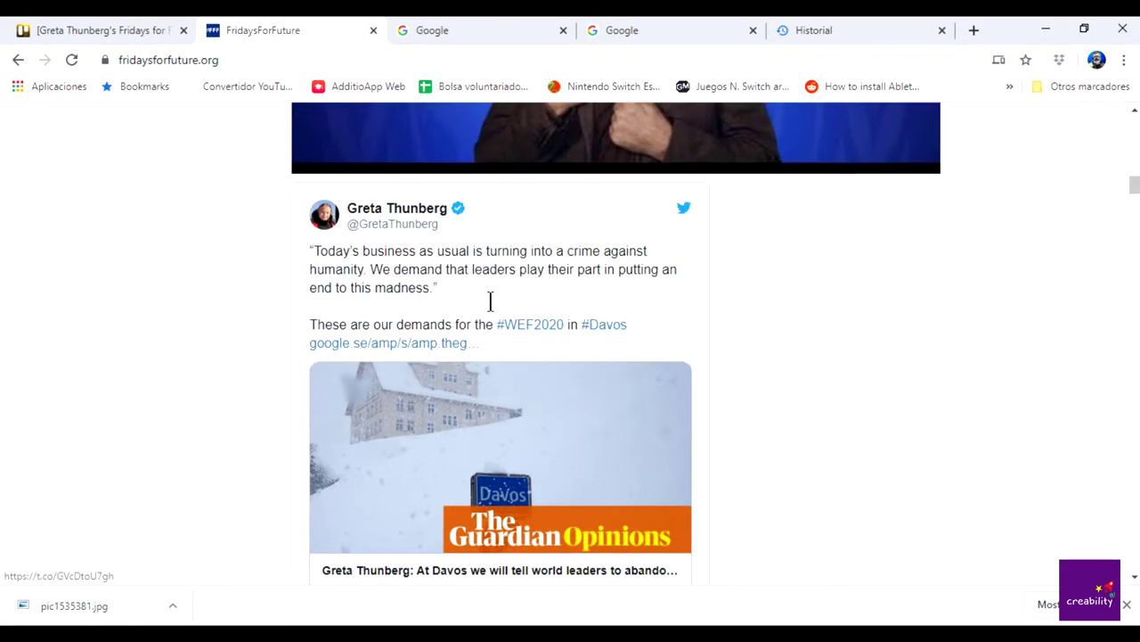
Open Greta Thunberg's Twitter profile from the embedded tweet in a separate tab and copy its web address
{"action": "middle_click", "coordinate": [398, 212]}
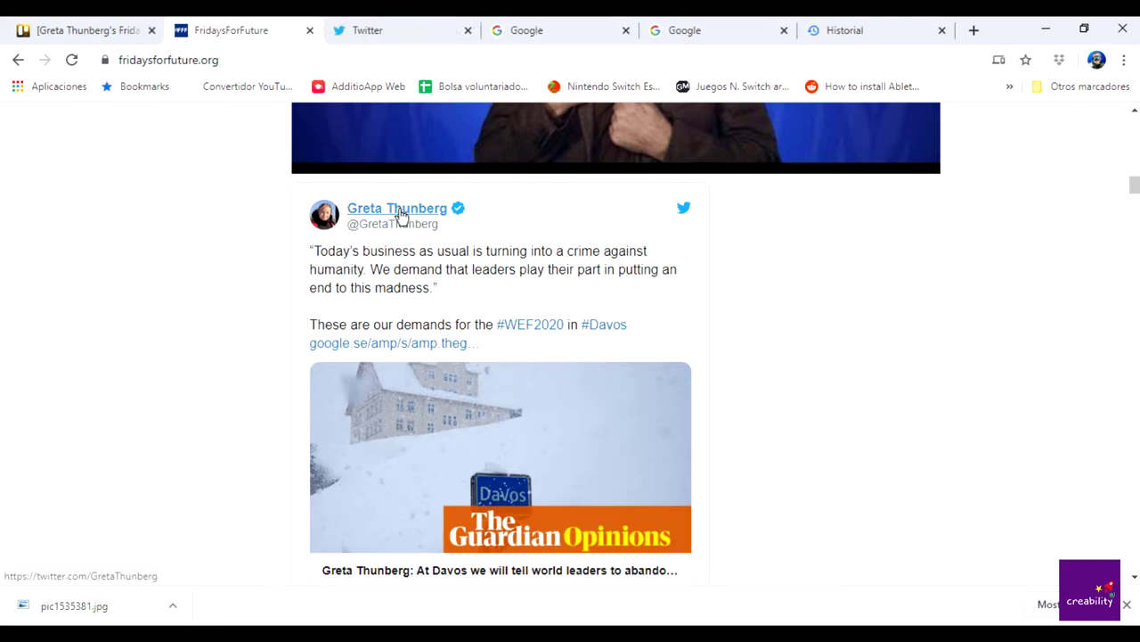
{"action": "left_click", "coordinate": [400, 25]}
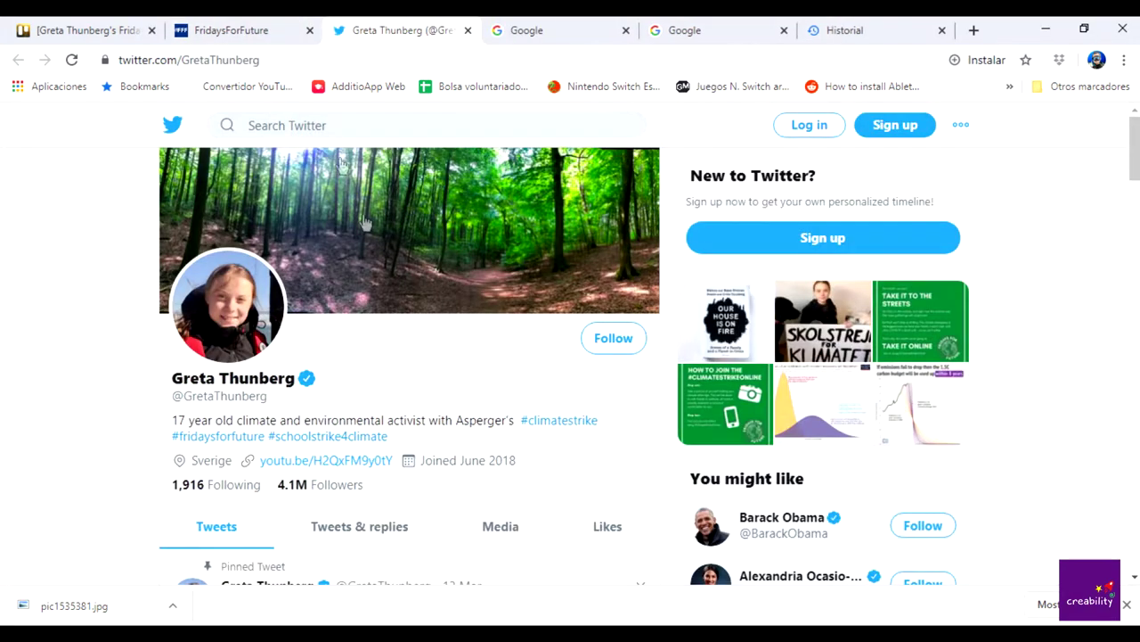
{"action": "left_click", "coordinate": [239, 57]}
{"action": "key", "text": "ctrl+c"}
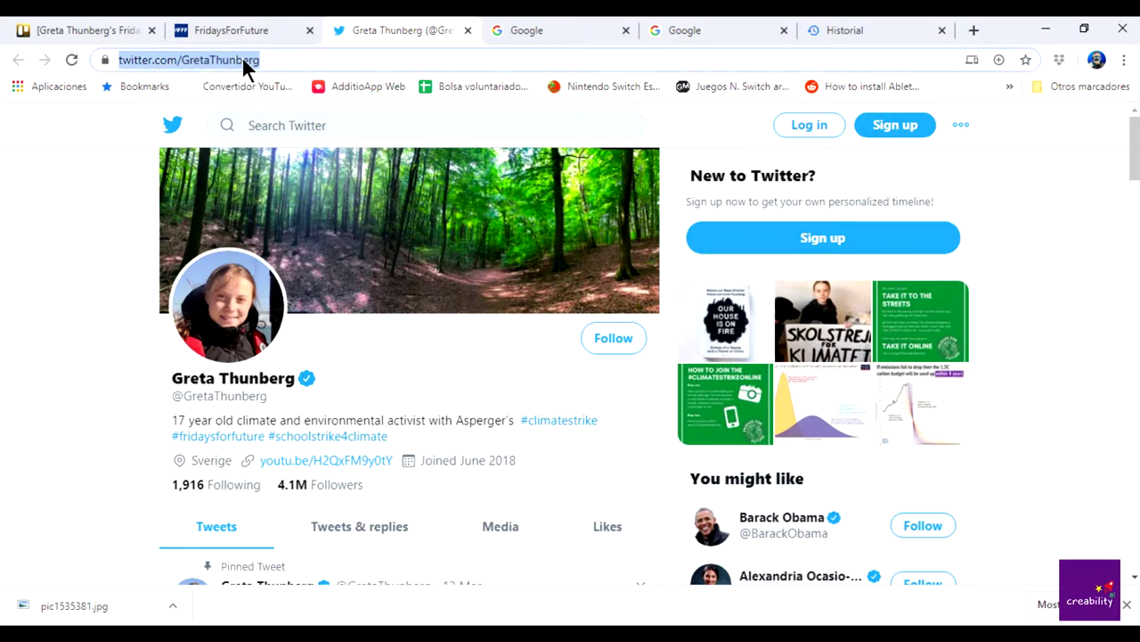
Attach the copied Twitter profile link to the Trello card through its comment area, naming it "twitter"
{"action": "left_click", "coordinate": [110, 25]}
{"action": "scroll", "coordinate": [559, 440], "scroll_direction": "down", "scroll_amount": 3}
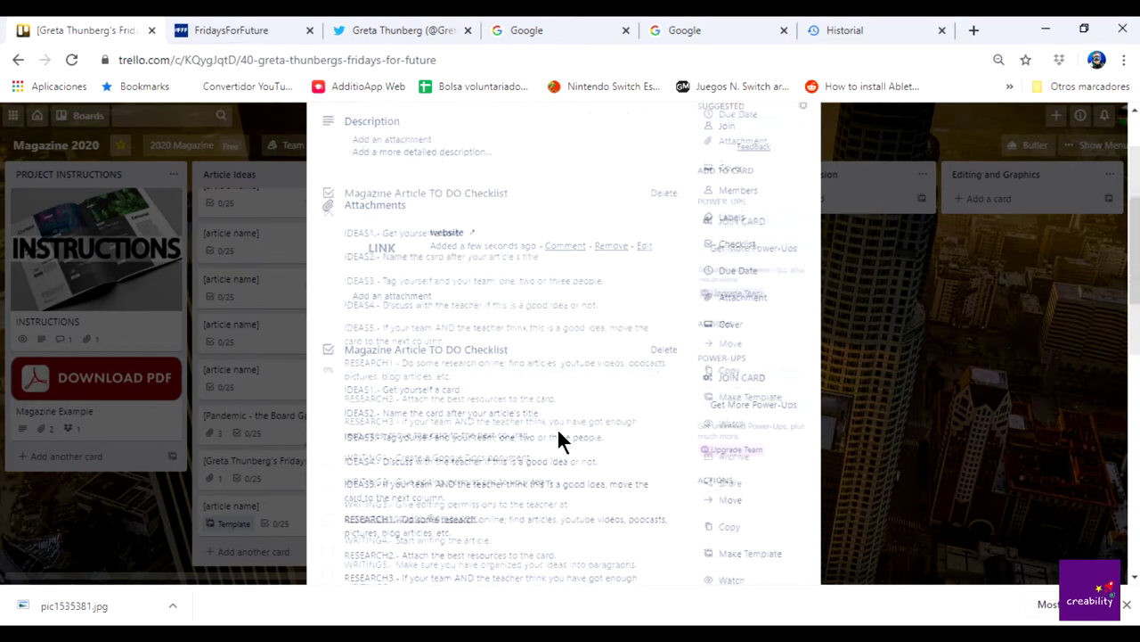
{"action": "scroll", "coordinate": [559, 433], "scroll_direction": "down", "scroll_amount": 5}
{"action": "left_click", "coordinate": [591, 409]}
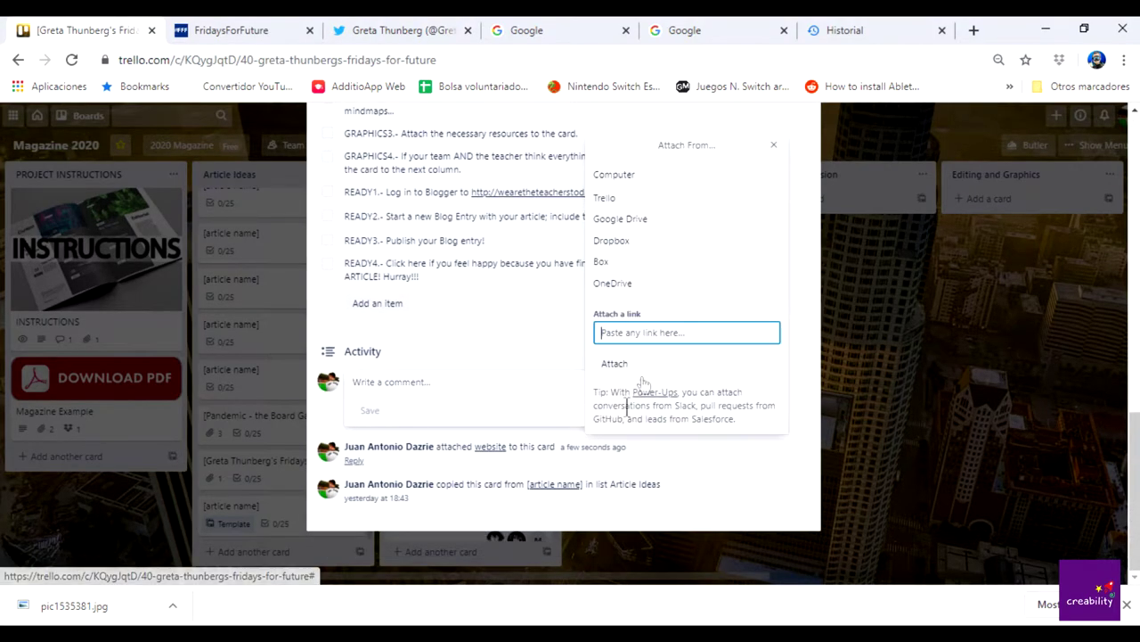
{"action": "key", "text": "ctrl+v"}
{"action": "left_click", "coordinate": [621, 375]}
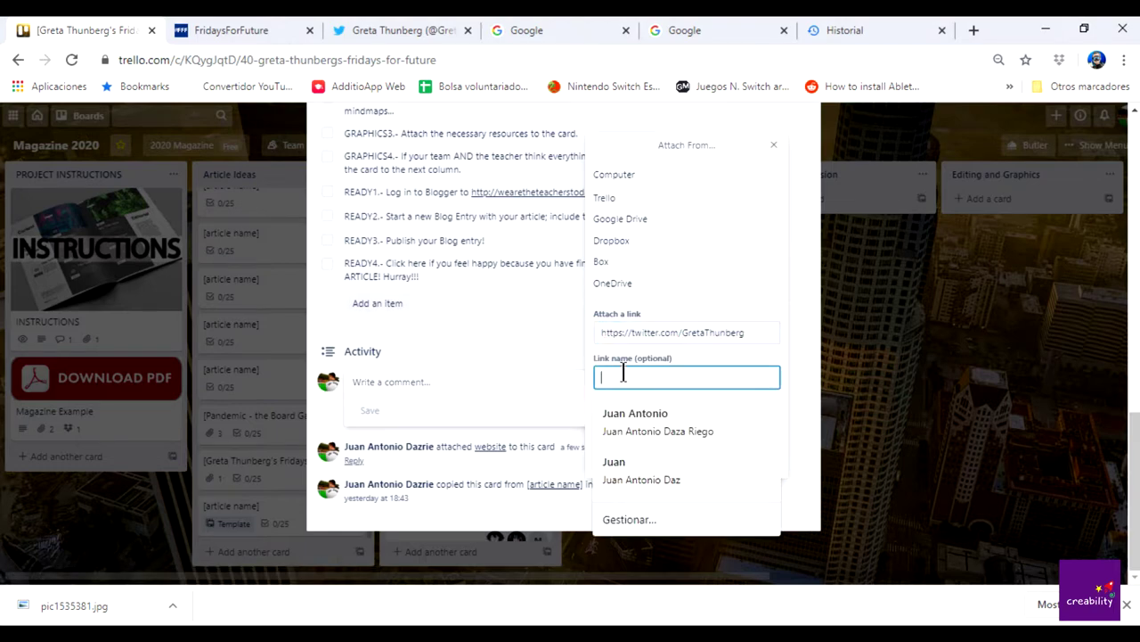
{"action": "type", "text": "tw"}
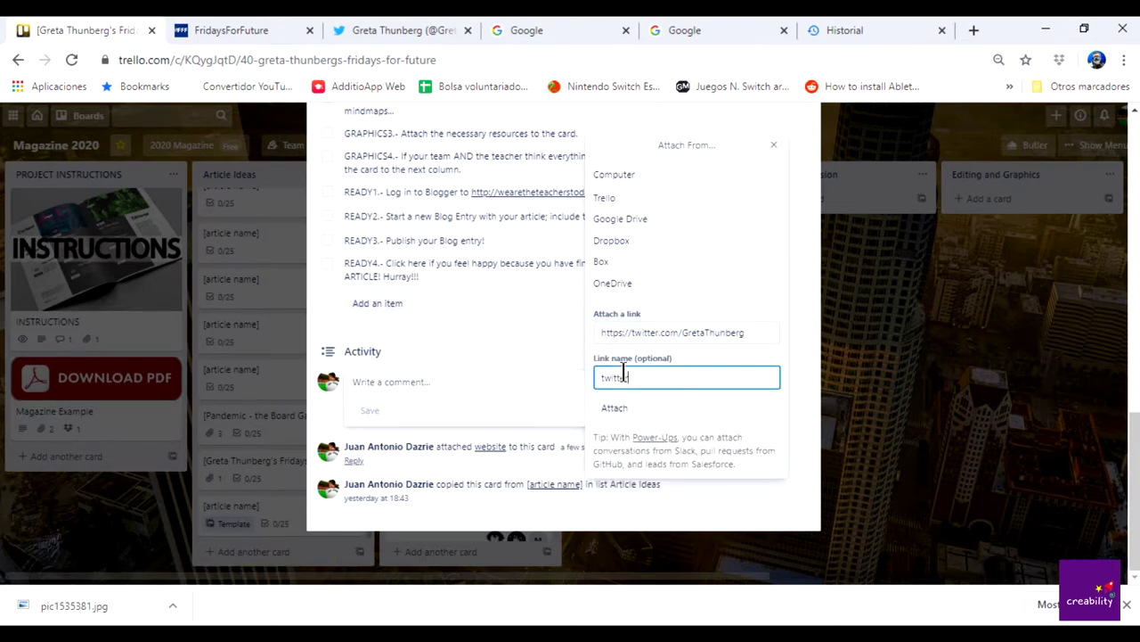
{"action": "type", "text": "itter"}
{"action": "left_click", "coordinate": [638, 410]}
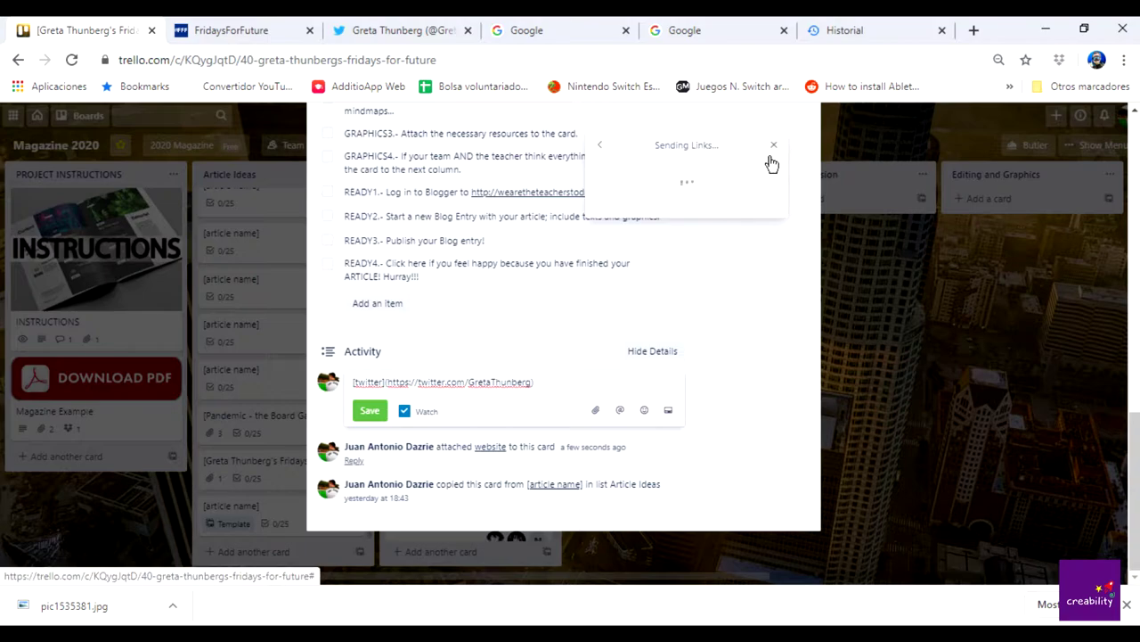
Remove the Twitter link text from the comment box and check the card's Twitter and website attachments
{"action": "left_click_drag", "start_coordinate": [561, 378], "coordinate": [262, 316]}
{"action": "scroll", "coordinate": [491, 312], "scroll_direction": "up", "scroll_amount": 15}
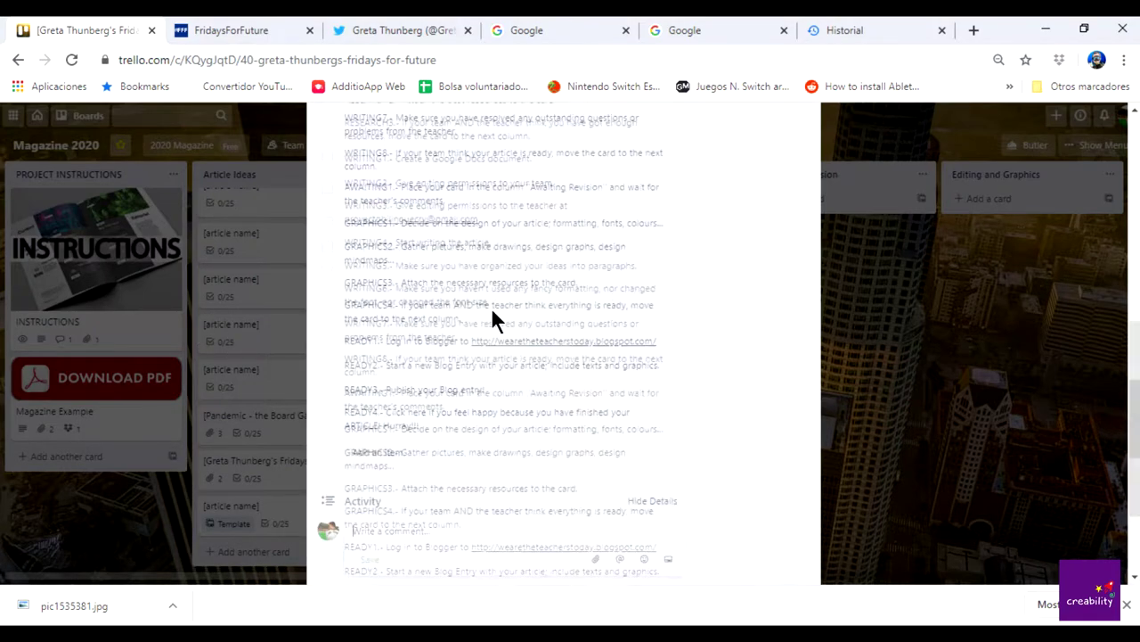
{"action": "scroll", "coordinate": [415, 338], "scroll_direction": "down", "scroll_amount": 2}
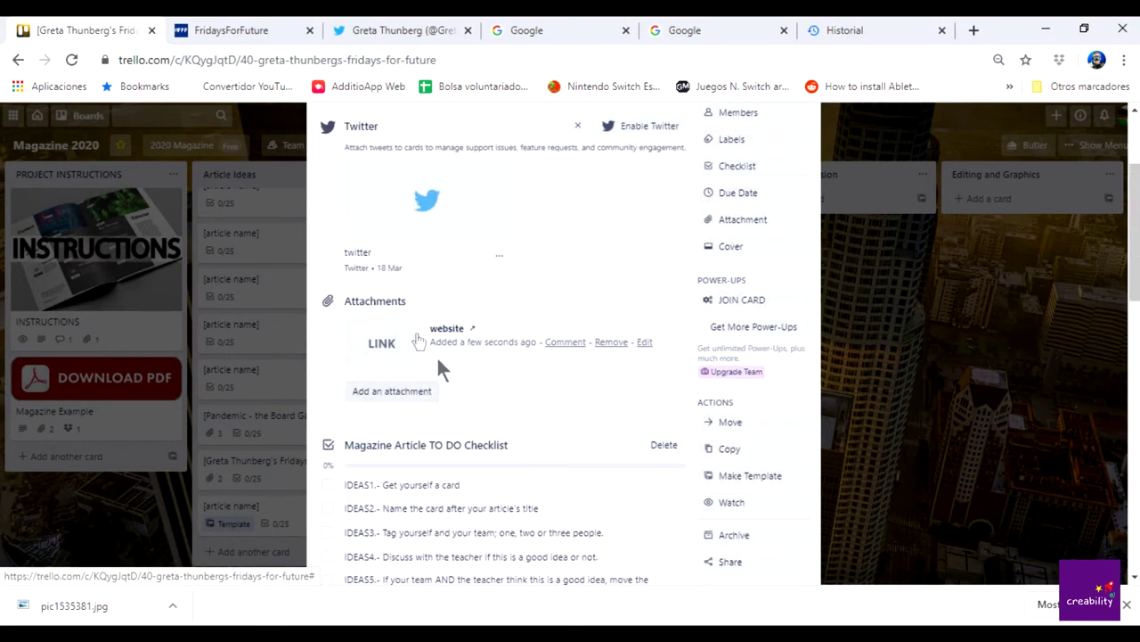
{"action": "scroll", "coordinate": [423, 346], "scroll_direction": "up", "scroll_amount": 2}
Close the Twitter profile page and return to the top of the Fridays For Future homepage to look it over
{"action": "left_click", "coordinate": [396, 30]}
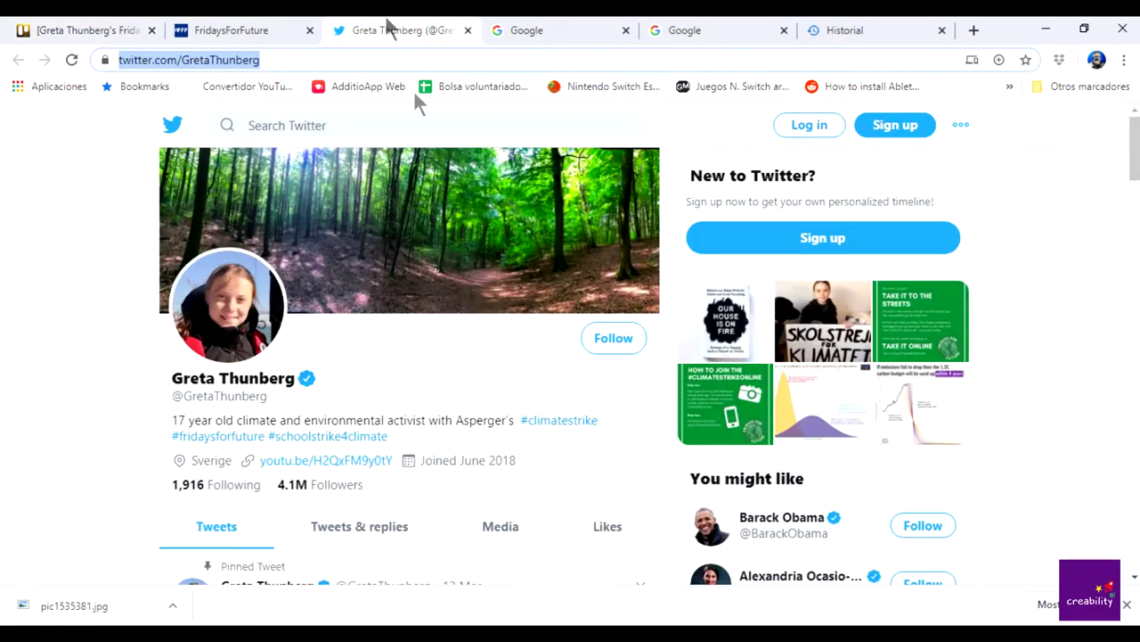
{"action": "key", "text": "ctrl+Page_Up"}
{"action": "left_click", "coordinate": [463, 30]}
{"action": "scroll", "coordinate": [578, 400], "scroll_direction": "up", "scroll_amount": 15}
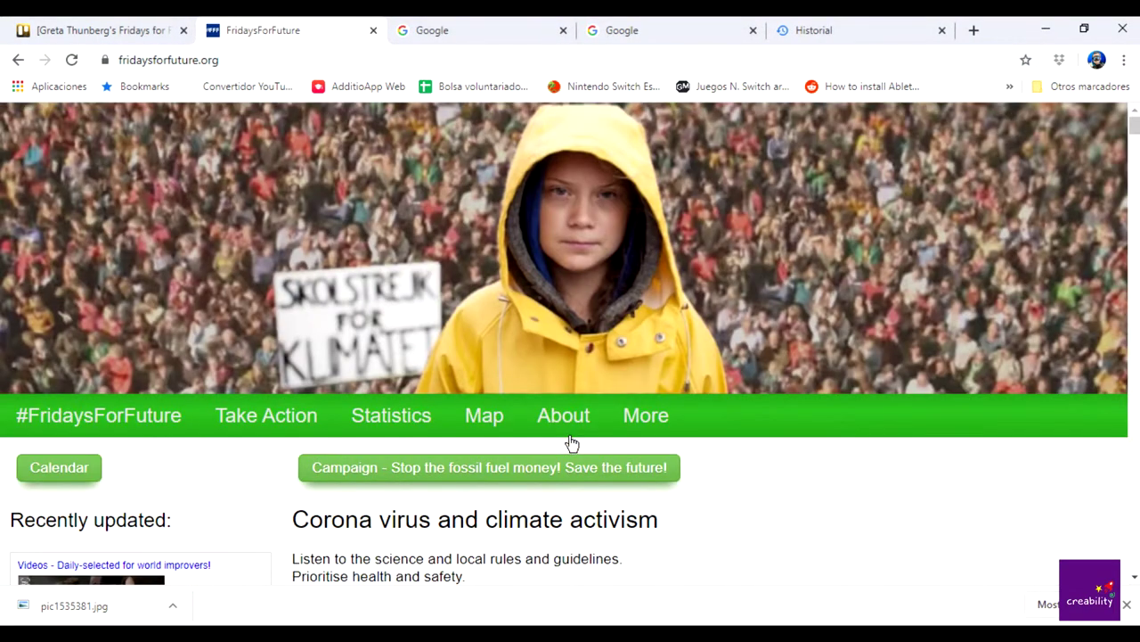
{"action": "scroll", "coordinate": [580, 468], "scroll_direction": "down", "scroll_amount": 2}
{"action": "scroll", "coordinate": [586, 470], "scroll_direction": "up", "scroll_amount": 2}
{"action": "scroll", "coordinate": [565, 530], "scroll_direction": "down", "scroll_amount": 3}
{"action": "scroll", "coordinate": [565, 530], "scroll_direction": "up", "scroll_amount": 3}
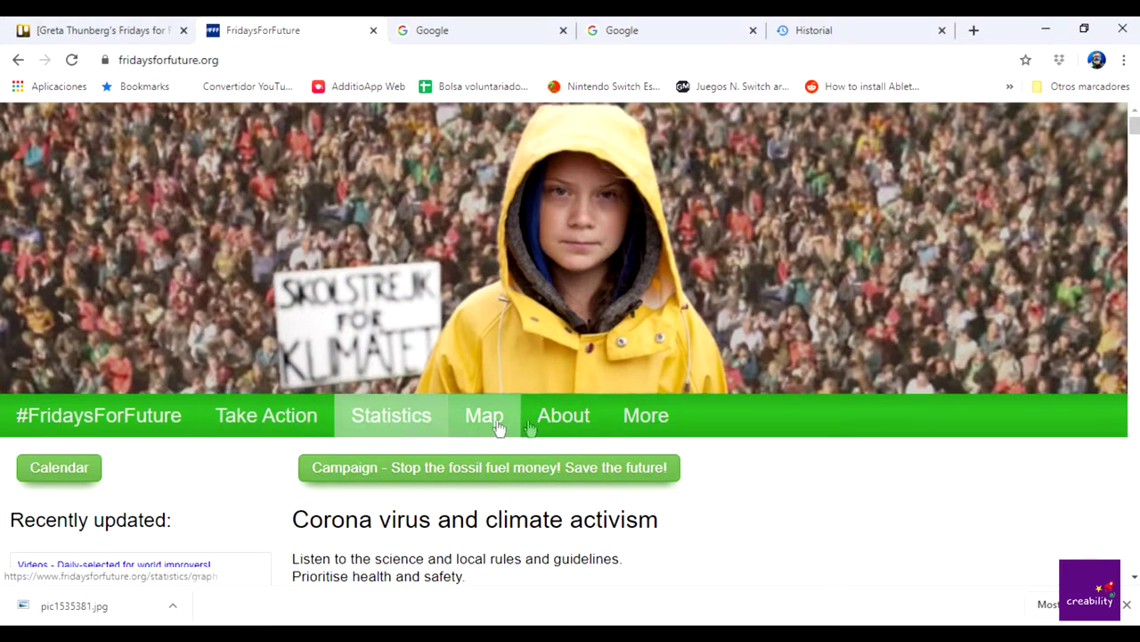
Open the FridaysForFuture About page, expand the FAQ on interviewing Greta Thunberg, and copy the media contact e-mail
{"action": "left_click", "coordinate": [564, 427]}
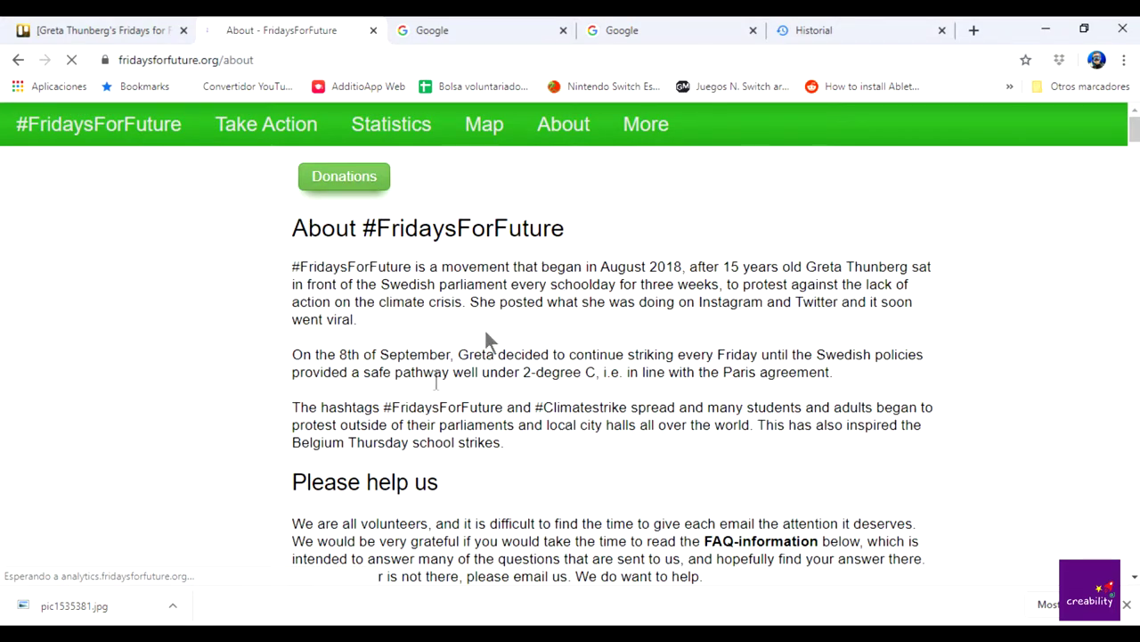
{"action": "scroll", "coordinate": [542, 461], "scroll_direction": "down", "scroll_amount": 4}
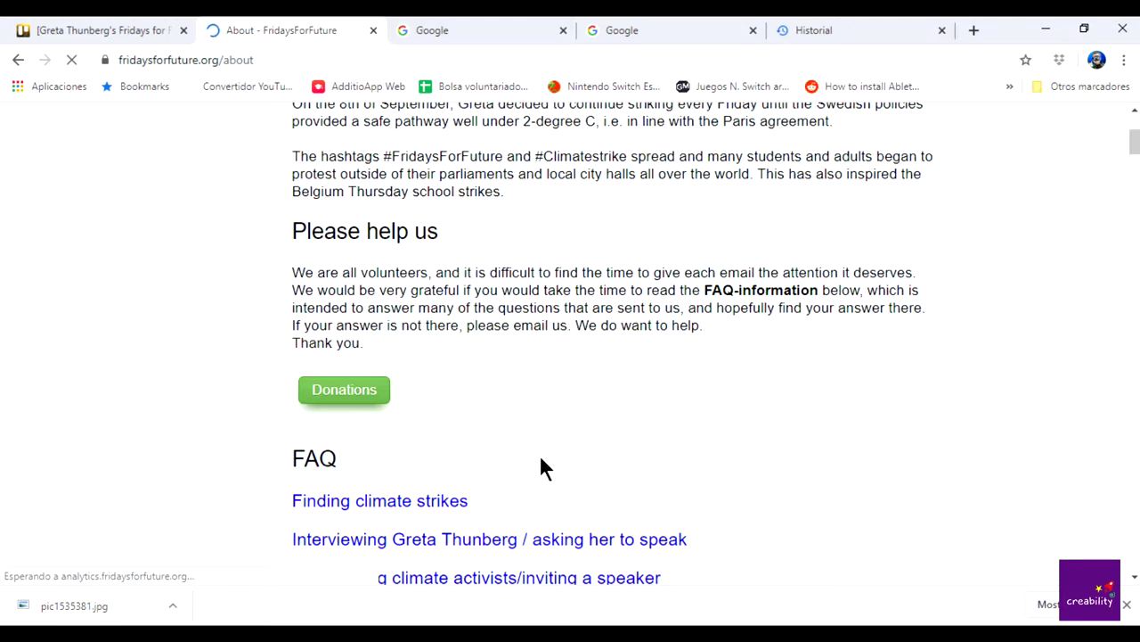
{"action": "scroll", "coordinate": [542, 463], "scroll_direction": "down", "scroll_amount": 2}
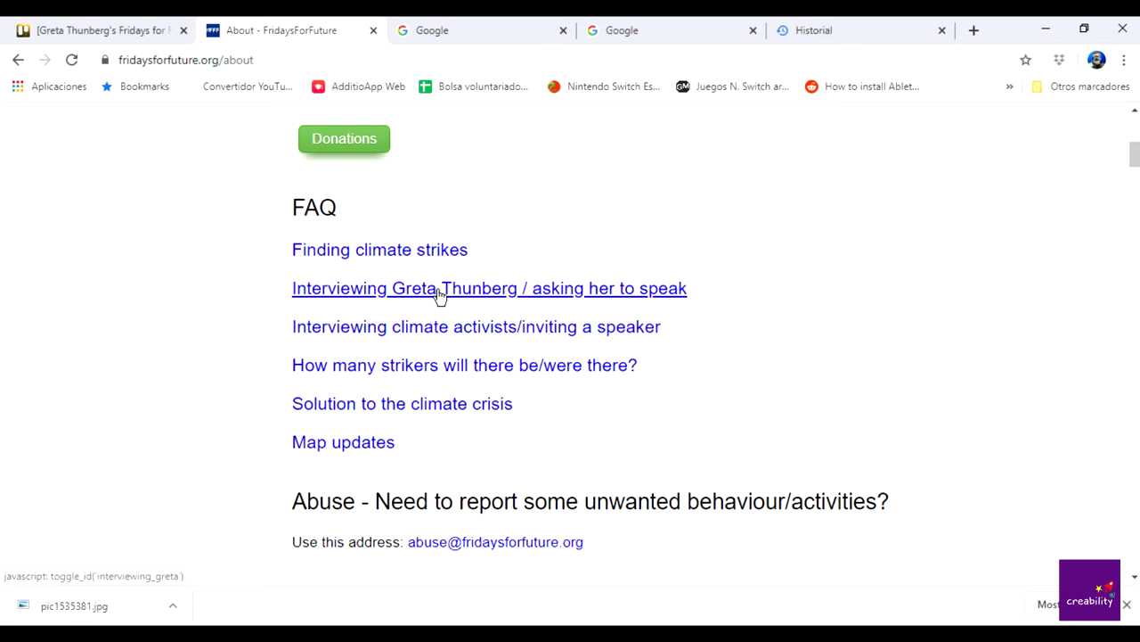
{"action": "left_click", "coordinate": [439, 296]}
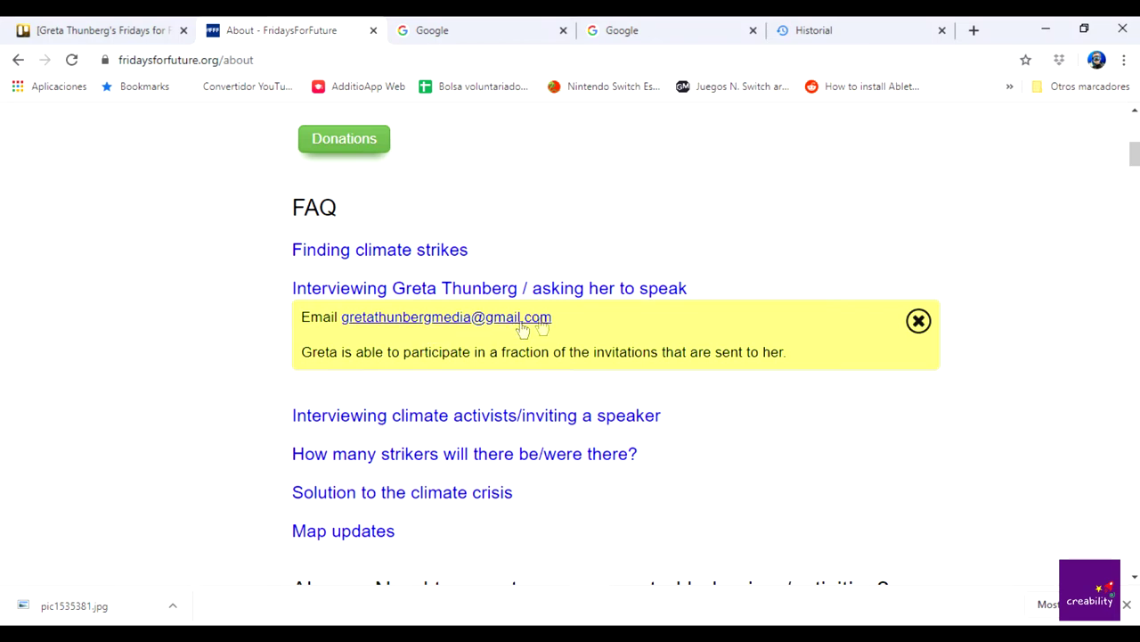
{"action": "left_click_drag", "start_coordinate": [570, 326], "coordinate": [341, 321]}
{"action": "key", "text": "ctrl+c"}
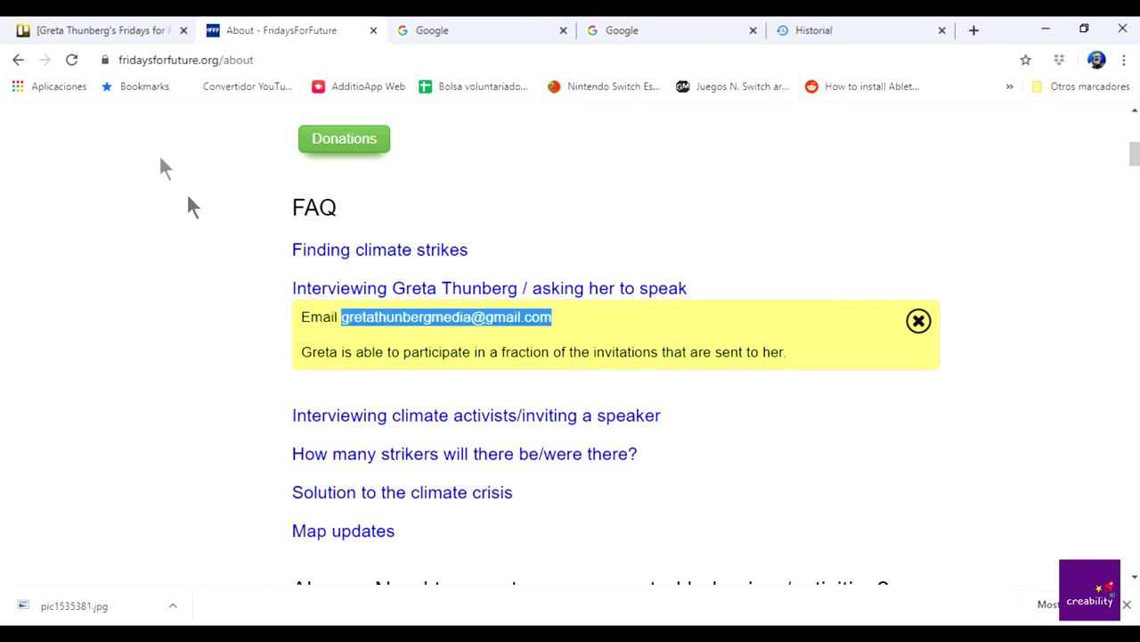
Attach the copied media e-mail as a link to the Trello card through its comment area, naming it "her email"
{"action": "left_click", "coordinate": [133, 34]}
{"action": "scroll", "coordinate": [478, 484], "scroll_direction": "down", "scroll_amount": 10}
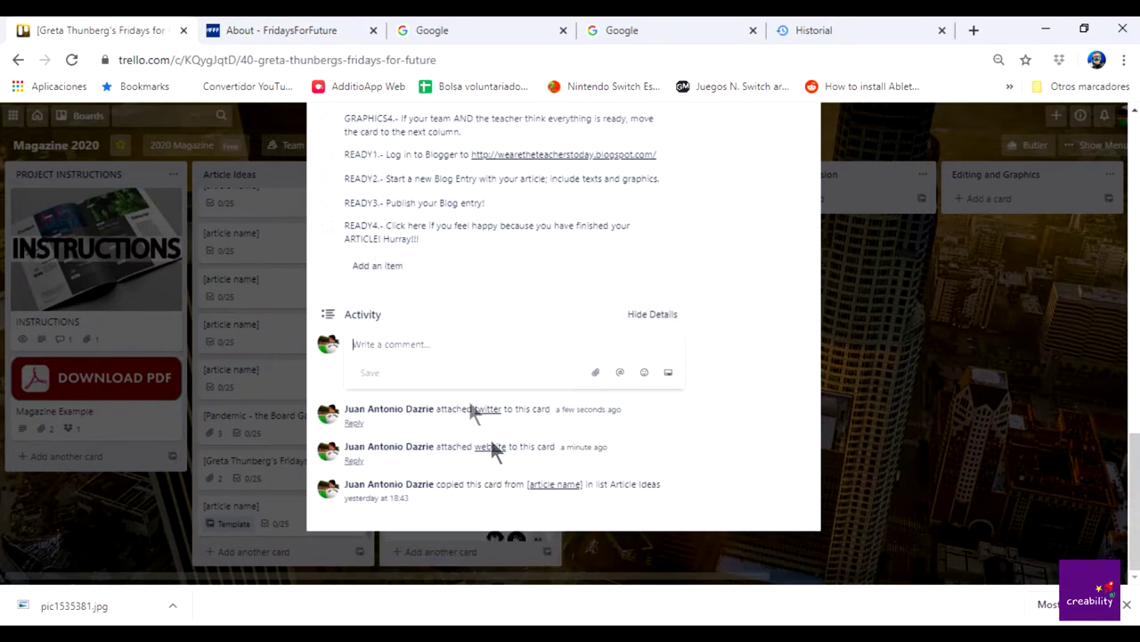
{"action": "left_click", "coordinate": [593, 370]}
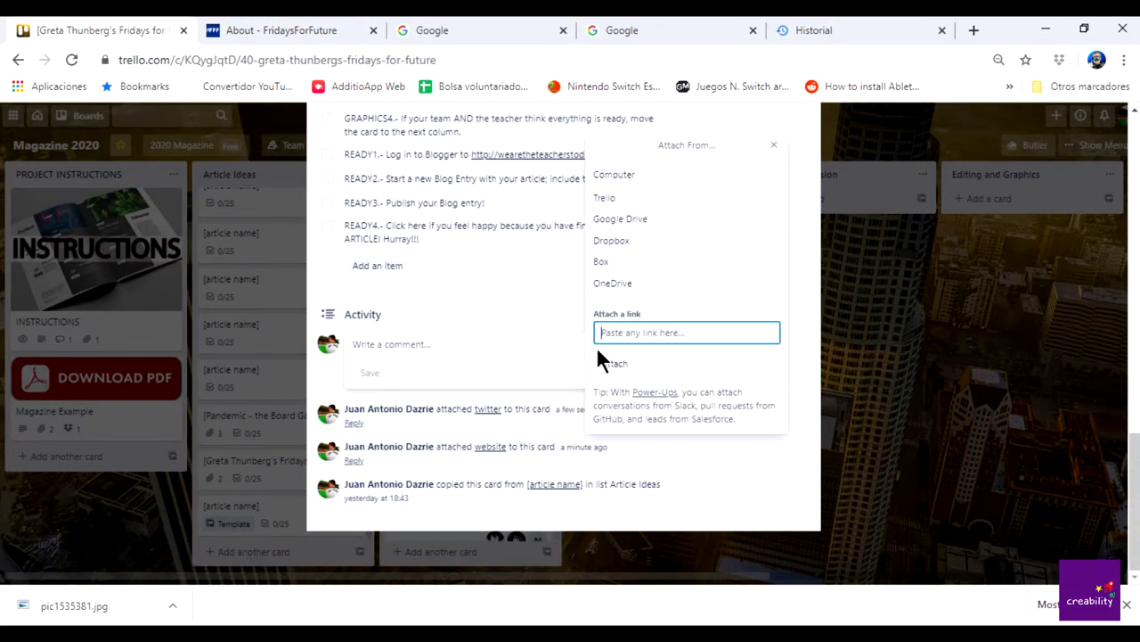
{"action": "key", "text": "ctrl+v"}
{"action": "left_click", "coordinate": [641, 373]}
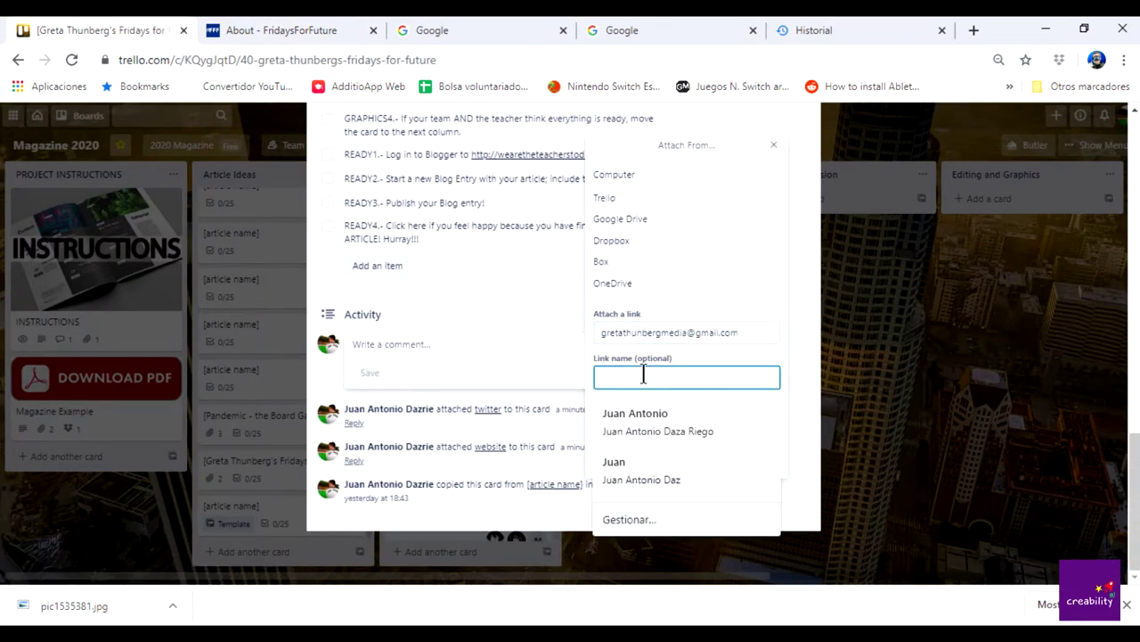
{"action": "type", "text": "her email"}
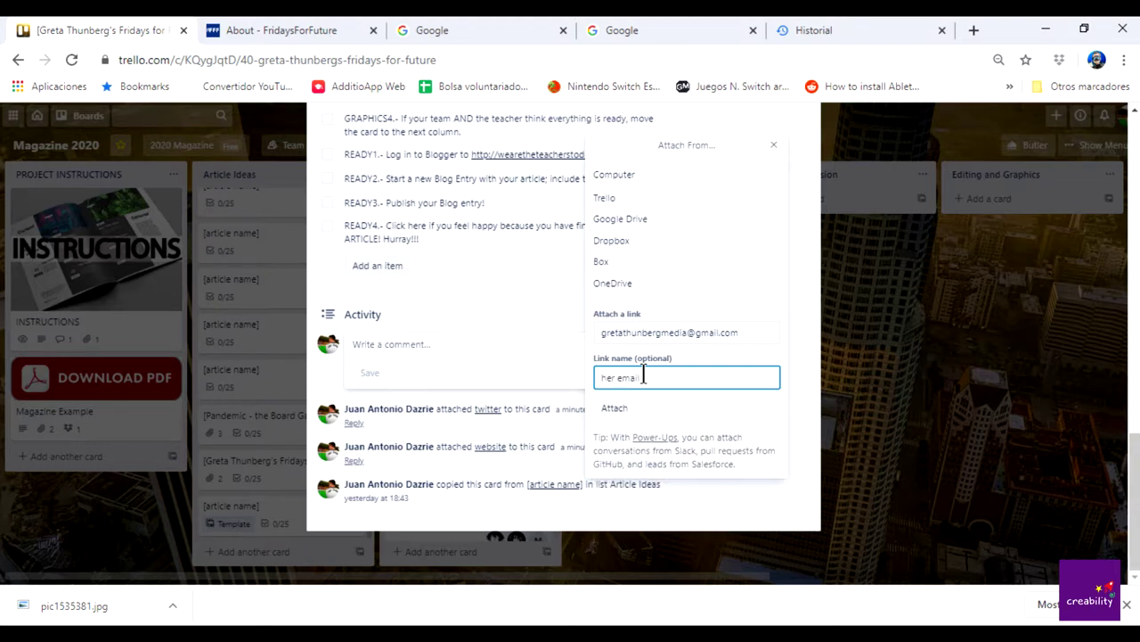
{"action": "left_click", "coordinate": [616, 406]}
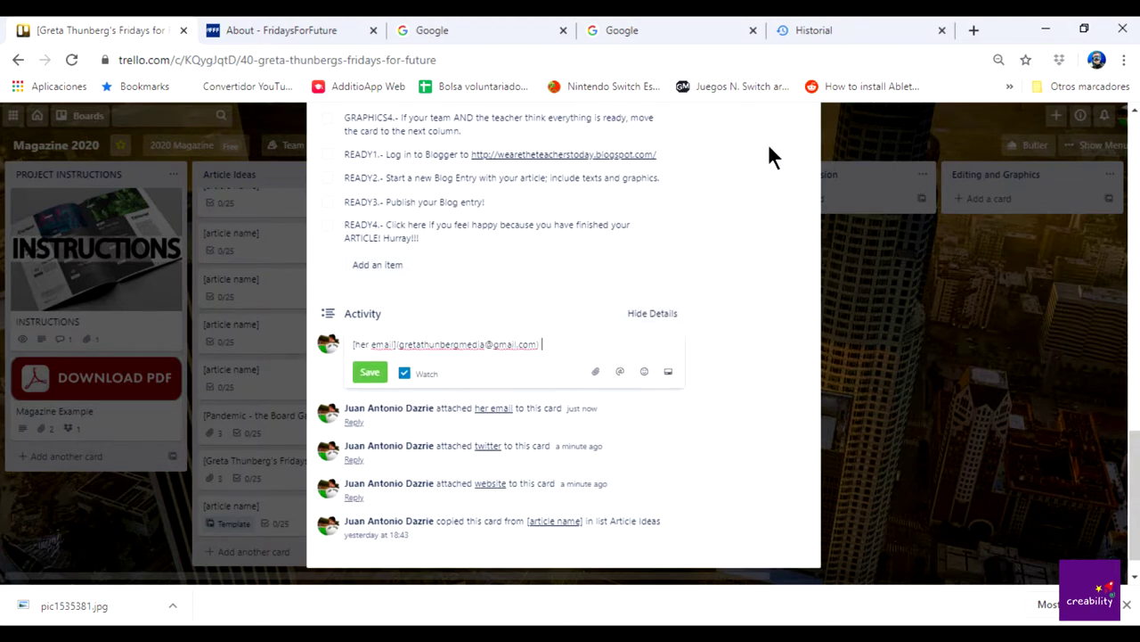
Remove the e-mail link text from the comment box and check the card's attachments
{"action": "left_click_drag", "start_coordinate": [559, 338], "coordinate": [290, 318]}
{"action": "key", "text": "BackSpace"}
{"action": "scroll", "coordinate": [548, 320], "scroll_direction": "up", "scroll_amount": 10}
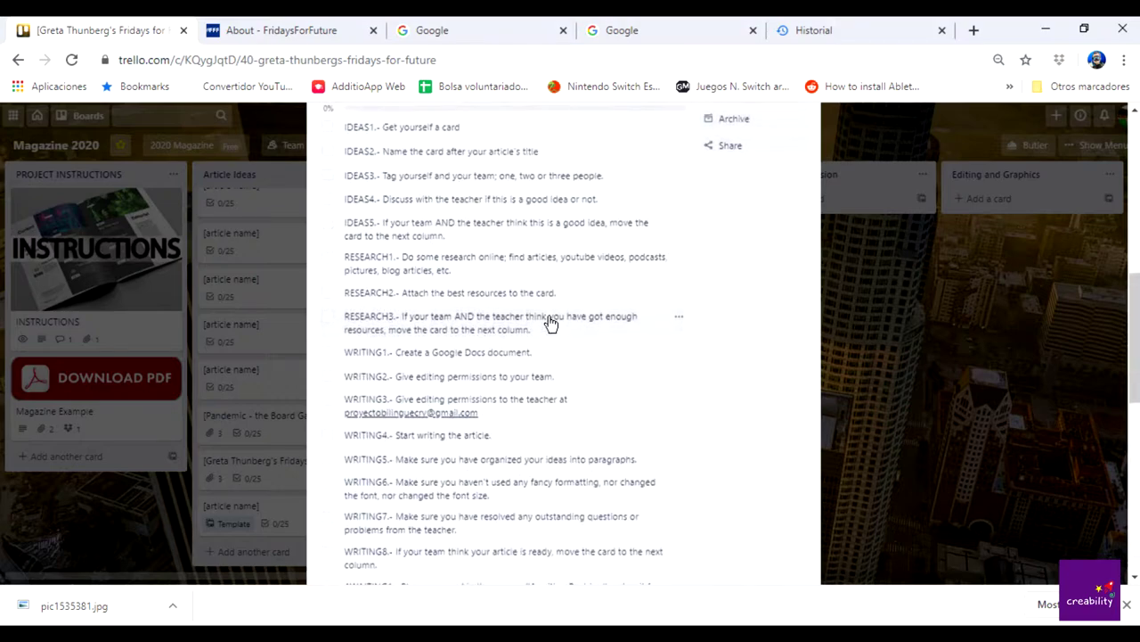
{"action": "scroll", "coordinate": [551, 323], "scroll_direction": "down", "scroll_amount": 2}
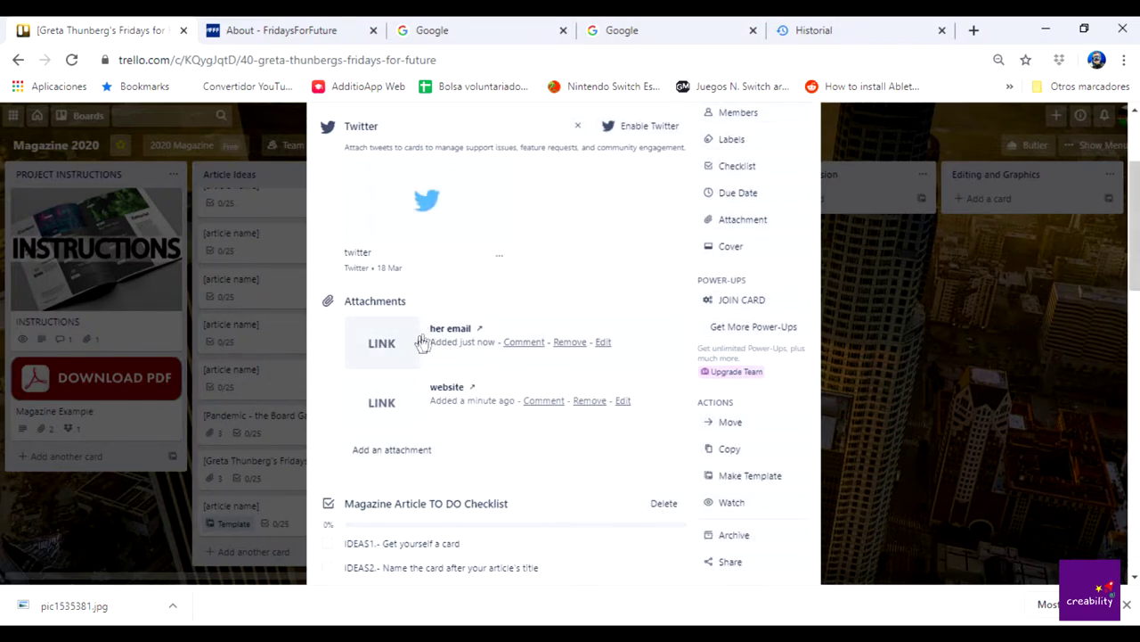
Go back to the FridaysForFuture About page and copy Spain's Facebook address from the country media contacts table
{"action": "left_click", "coordinate": [316, 32]}
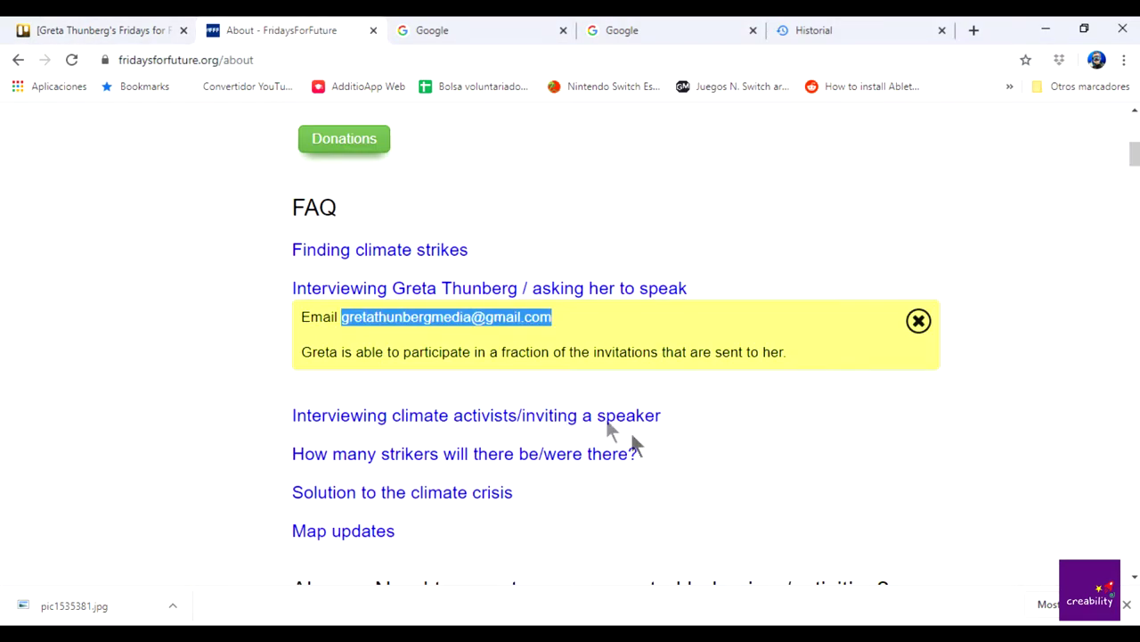
{"action": "left_click", "coordinate": [204, 394]}
{"action": "scroll", "coordinate": [224, 394], "scroll_direction": "down", "scroll_amount": 4}
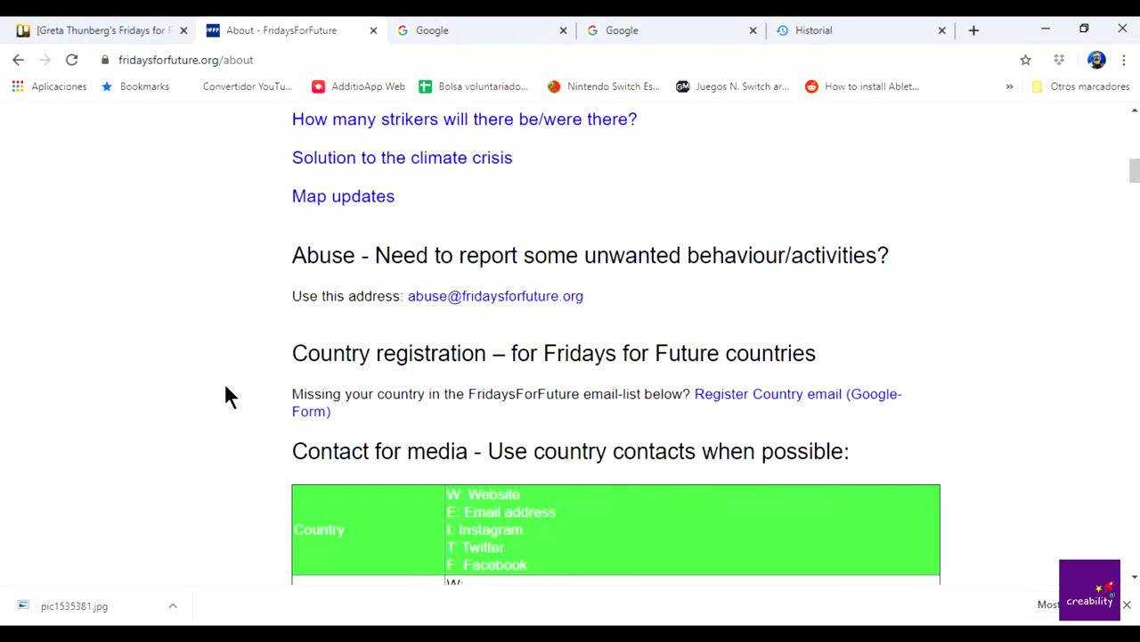
{"action": "scroll", "coordinate": [225, 395], "scroll_direction": "down", "scroll_amount": 3}
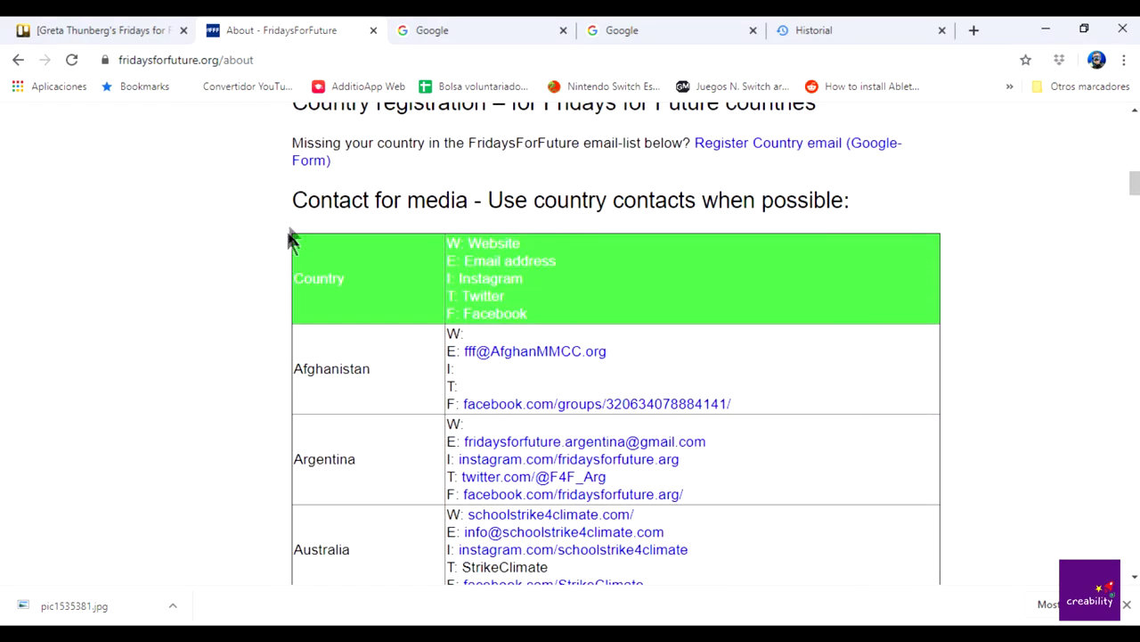
{"action": "left_click_drag", "start_coordinate": [293, 199], "coordinate": [851, 200]}
{"action": "left_click", "coordinate": [796, 249]}
{"action": "scroll", "coordinate": [720, 383], "scroll_direction": "down", "scroll_amount": 3}
{"action": "scroll", "coordinate": [726, 432], "scroll_direction": "down", "scroll_amount": 20}
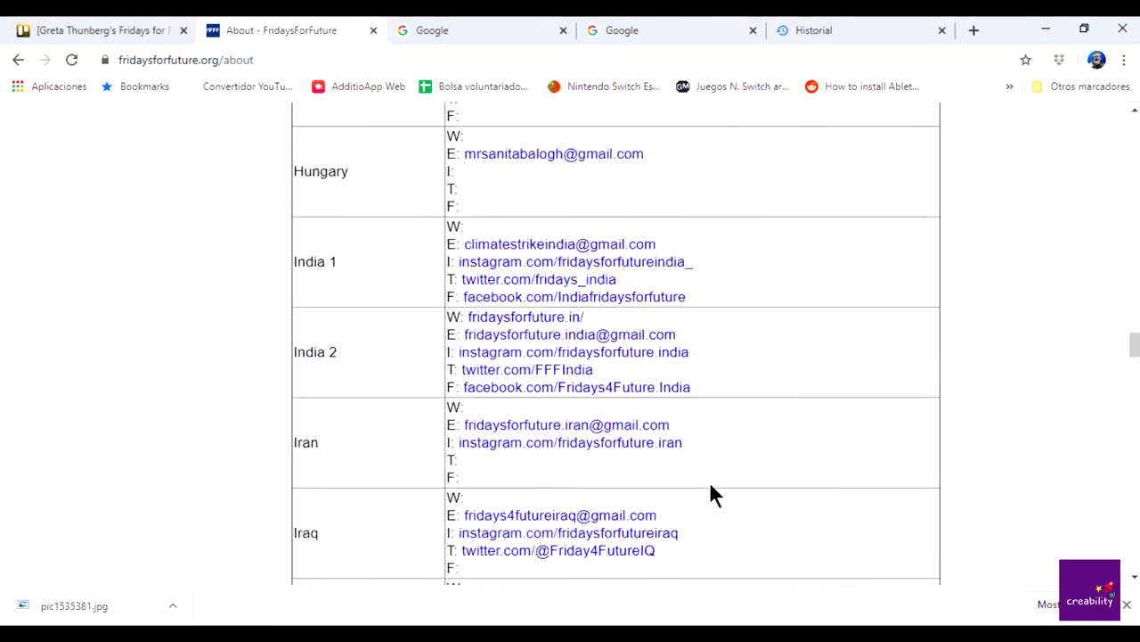
{"action": "scroll", "coordinate": [710, 485], "scroll_direction": "down", "scroll_amount": 20}
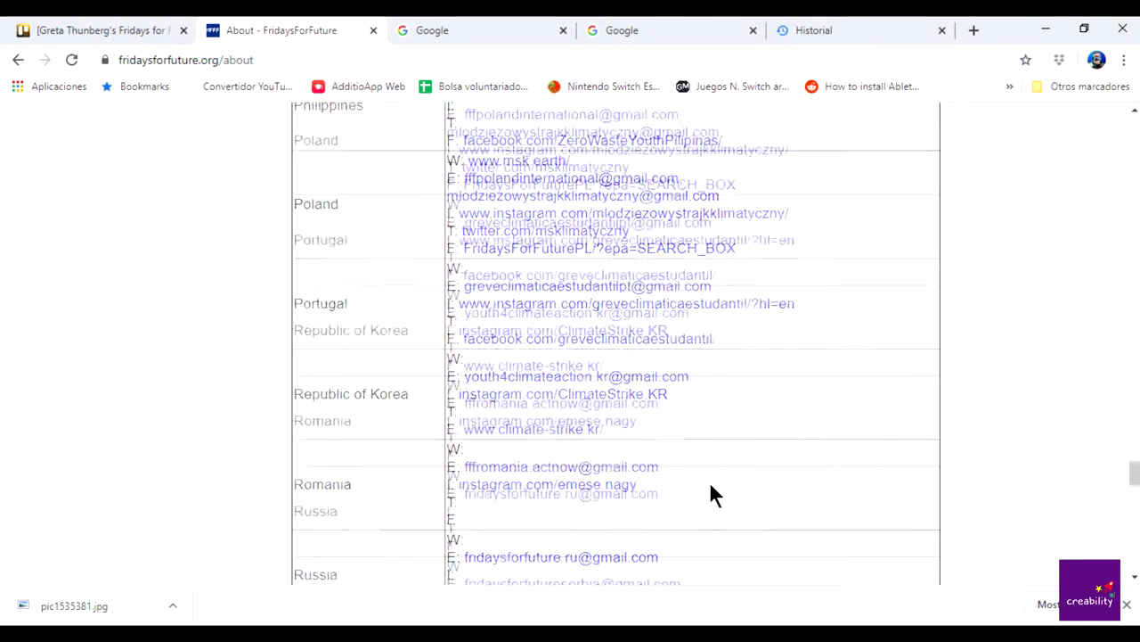
{"action": "scroll", "coordinate": [428, 477], "scroll_direction": "down", "scroll_amount": 3}
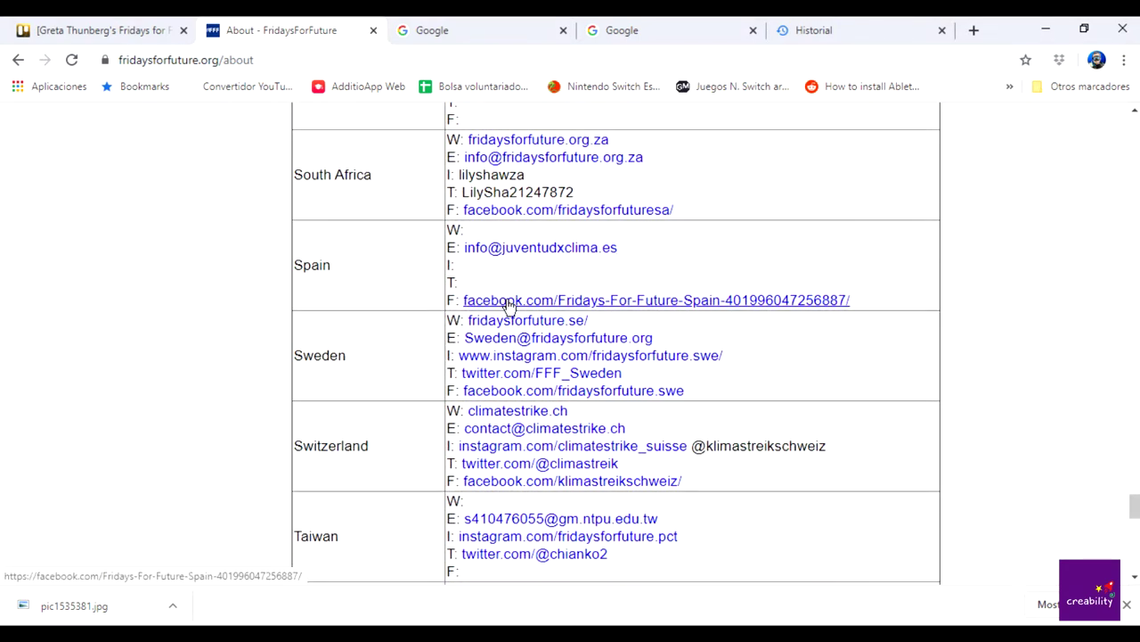
{"action": "left_click_drag", "start_coordinate": [853, 301], "coordinate": [466, 301]}
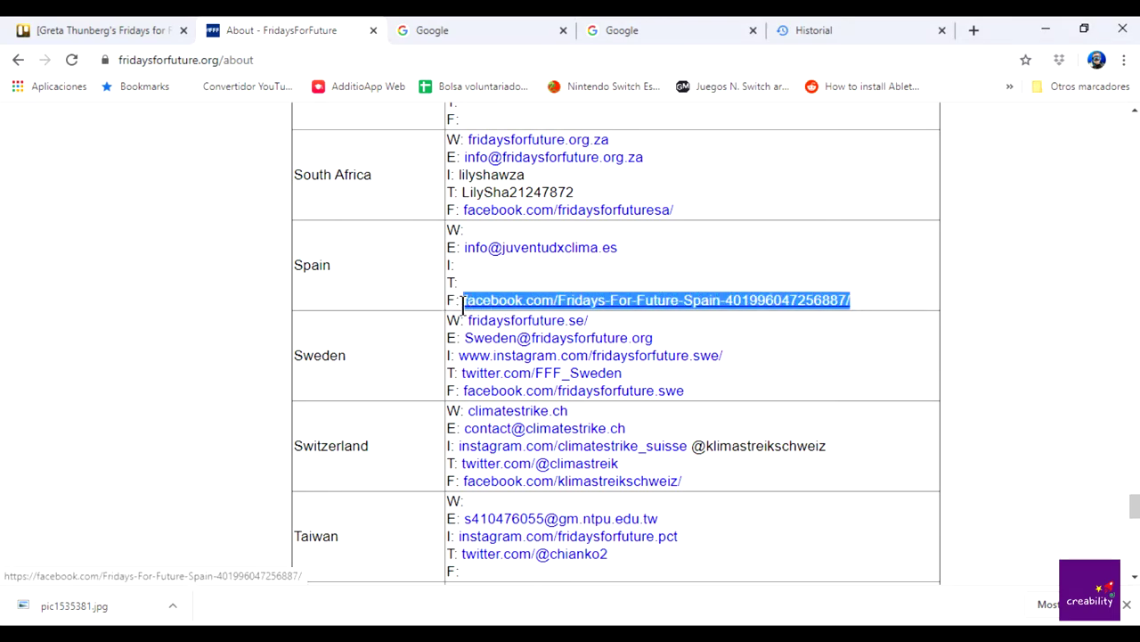
Attach the copied Facebook address to the Trello card through its comment area, naming it "facebook from spain"
{"action": "left_click", "coordinate": [133, 26]}
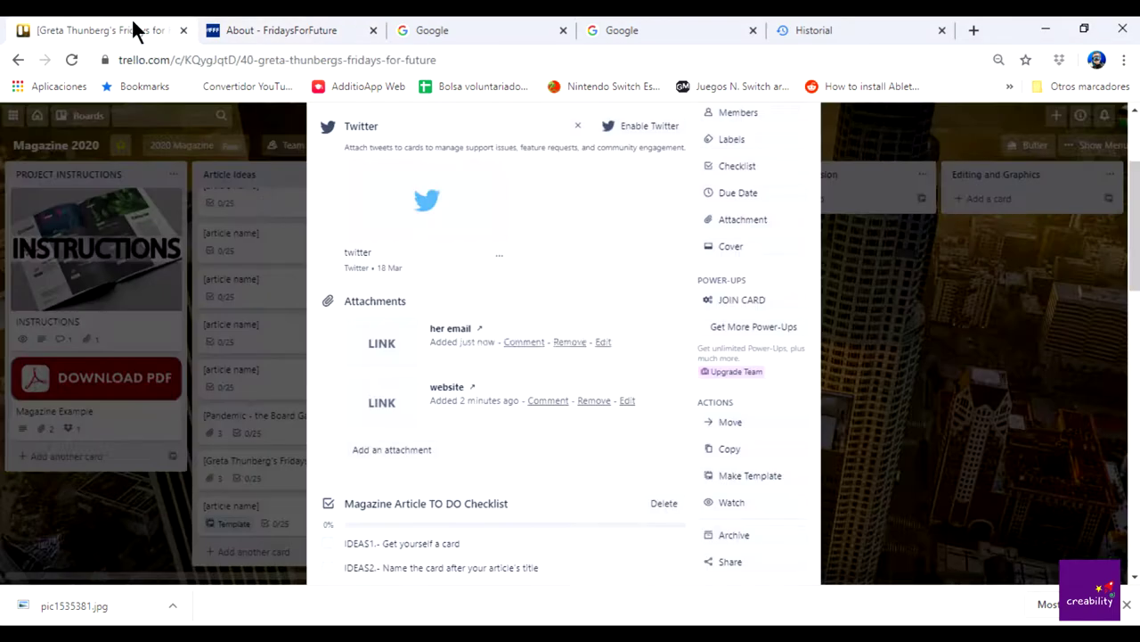
{"action": "left_click", "coordinate": [465, 434]}
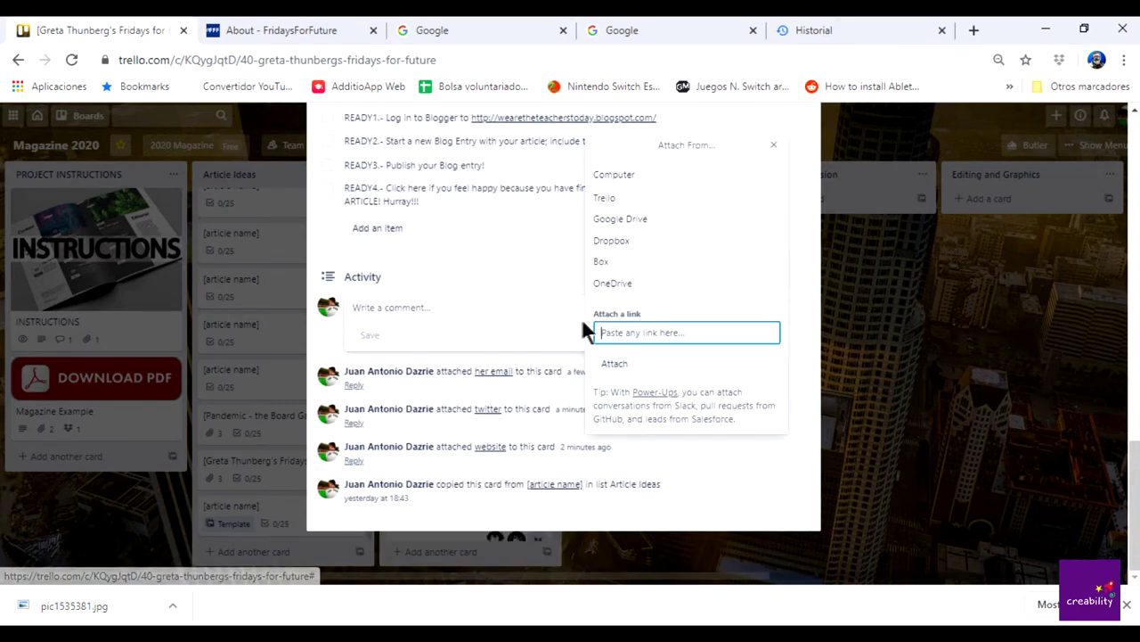
{"action": "key", "text": "ctrl+v"}
{"action": "left_click", "coordinate": [658, 375]}
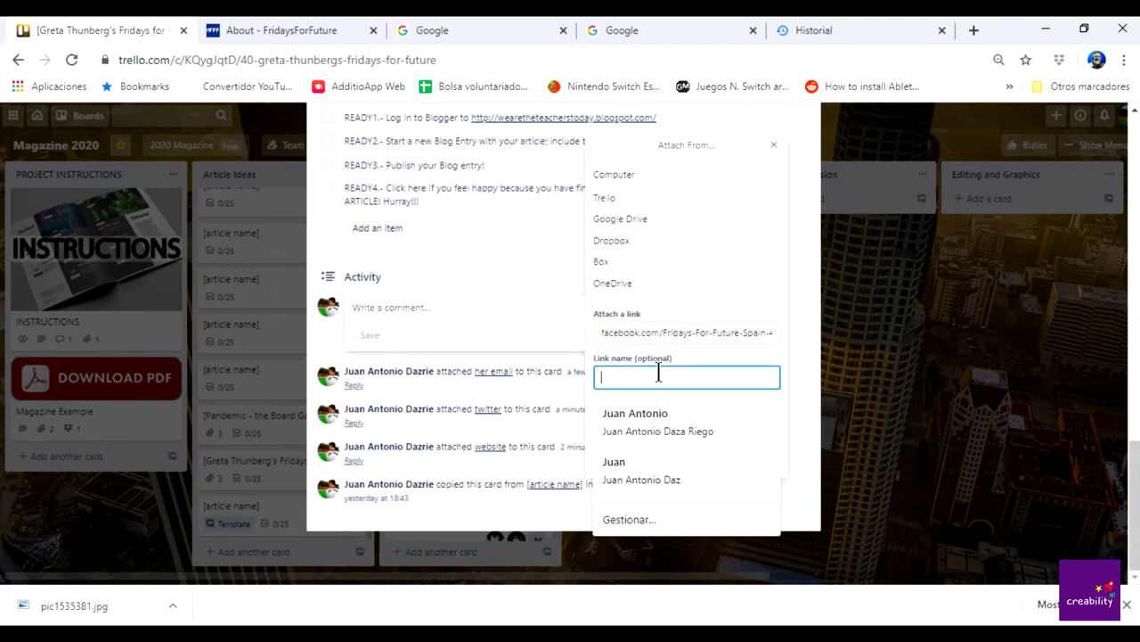
{"action": "type", "text": "facebook from spain"}
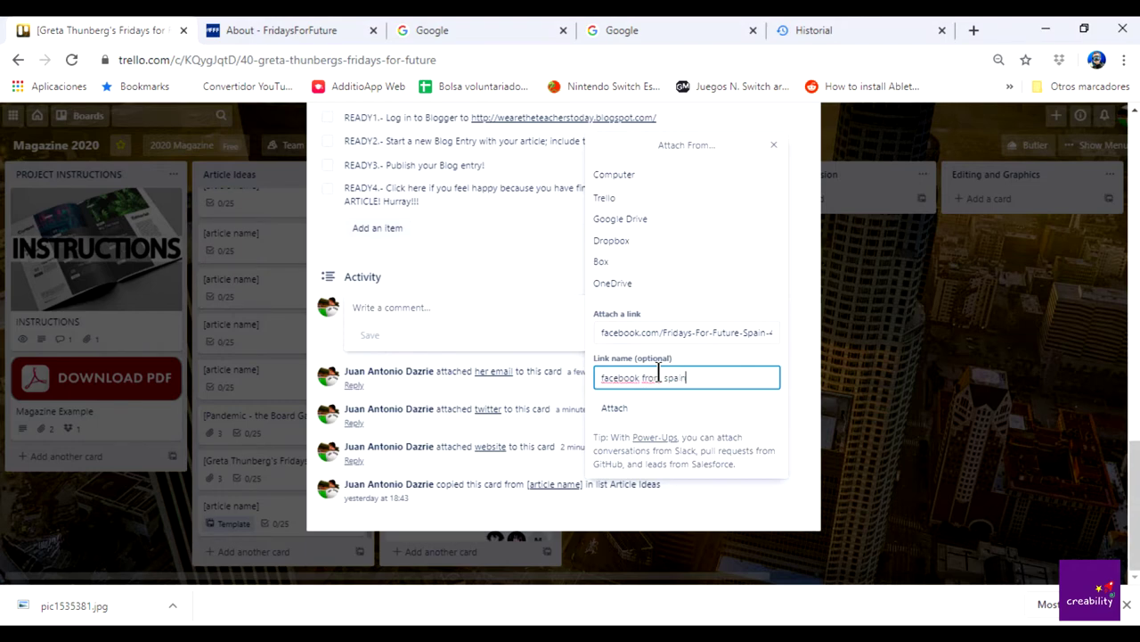
{"action": "left_click", "coordinate": [613, 408]}
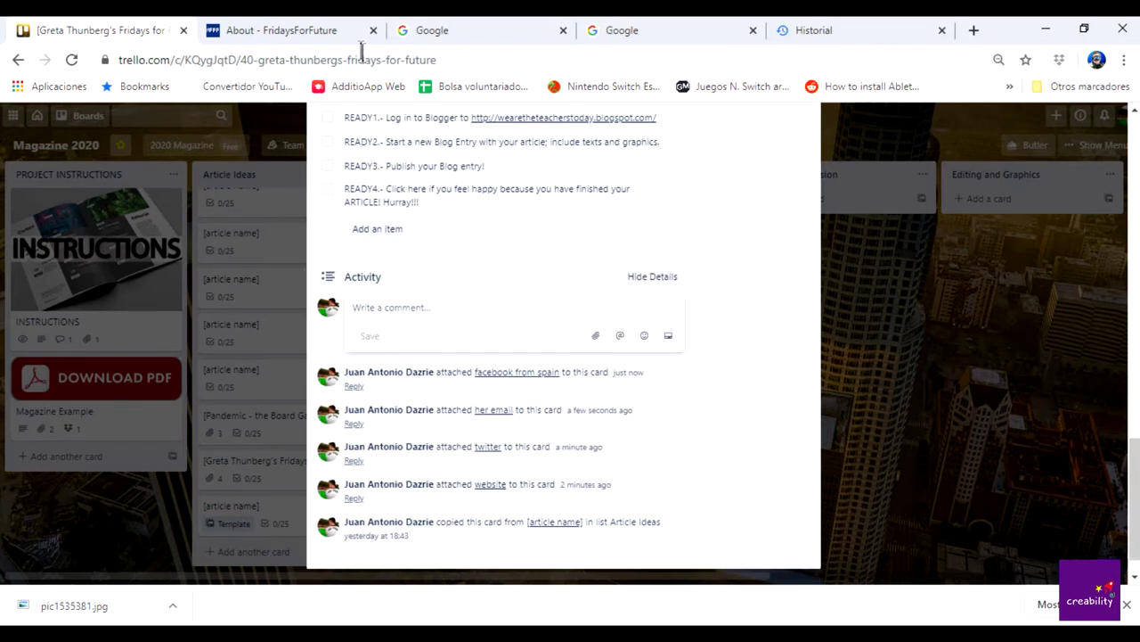
Return to the FridaysForFuture contacts table and copy the contact e-mail in Spain's row
{"action": "left_click", "coordinate": [333, 27]}
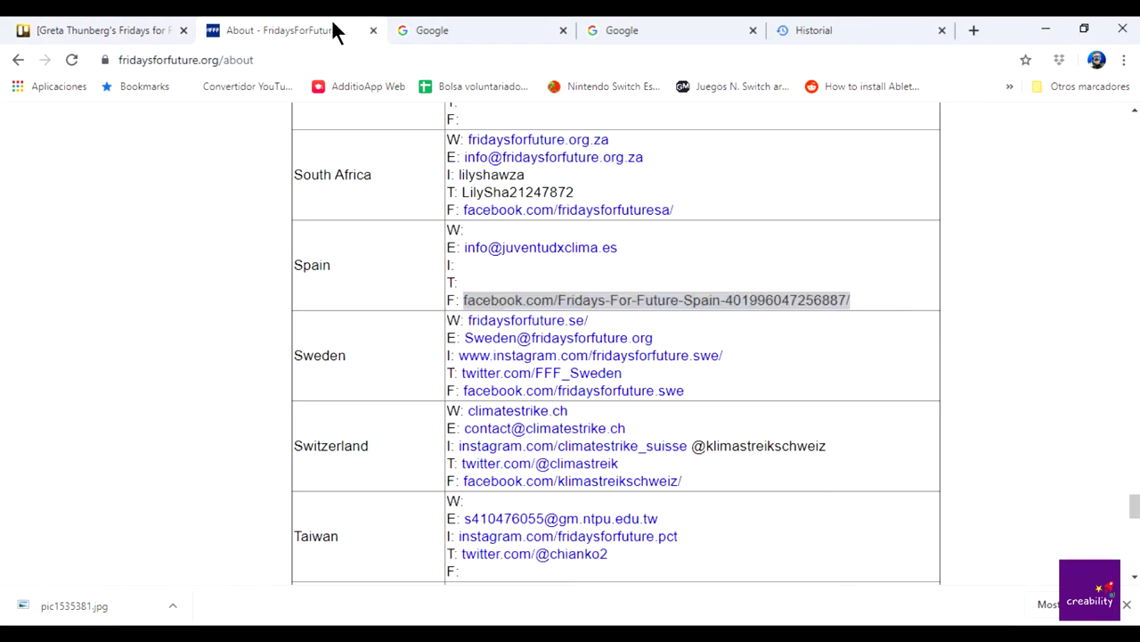
{"action": "left_click", "coordinate": [537, 275]}
{"action": "left_click_drag", "start_coordinate": [617, 250], "coordinate": [461, 249]}
{"action": "key", "text": "ctrl+c"}
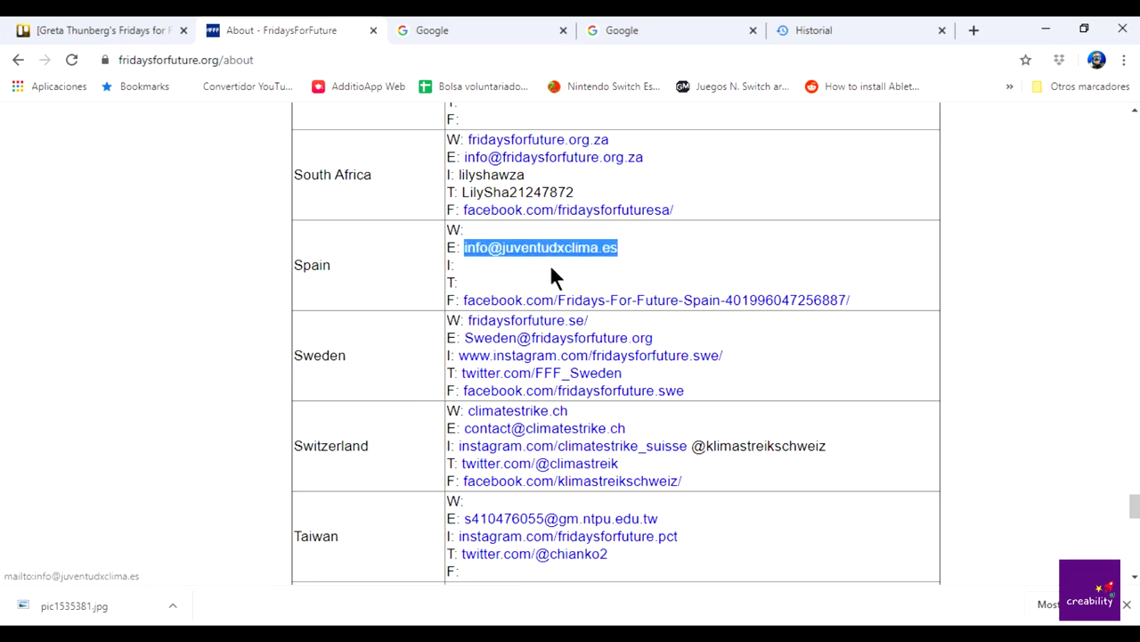
Attach the copied Spanish contact e-mail to the Trello card through its comment area, naming it "juventud por el clima"
{"action": "left_click", "coordinate": [133, 23]}
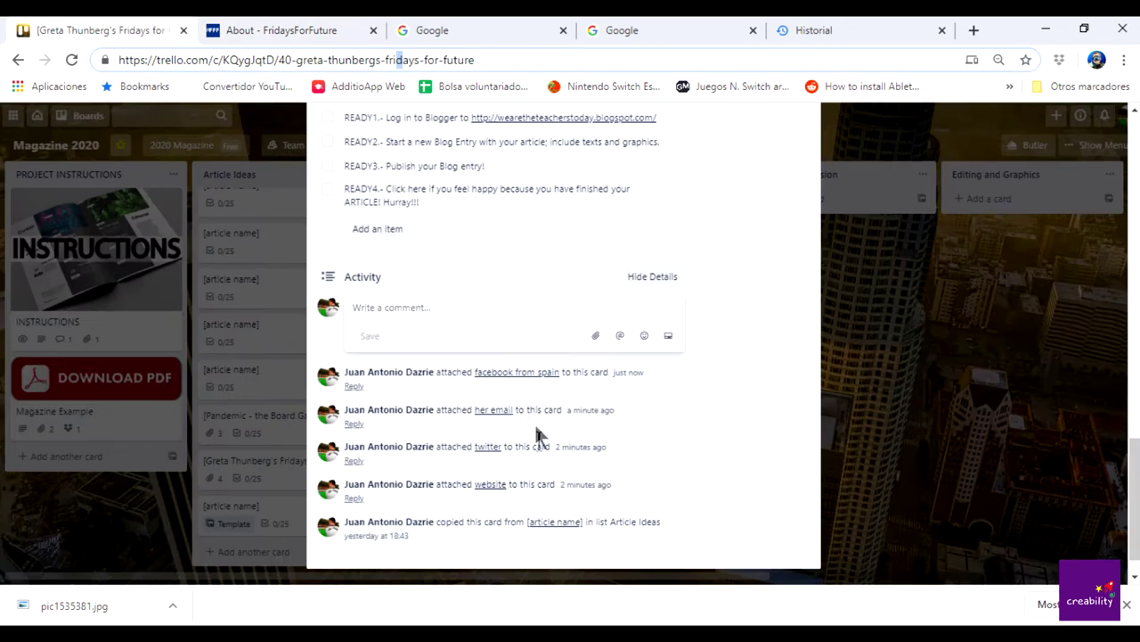
{"action": "left_click", "coordinate": [595, 335]}
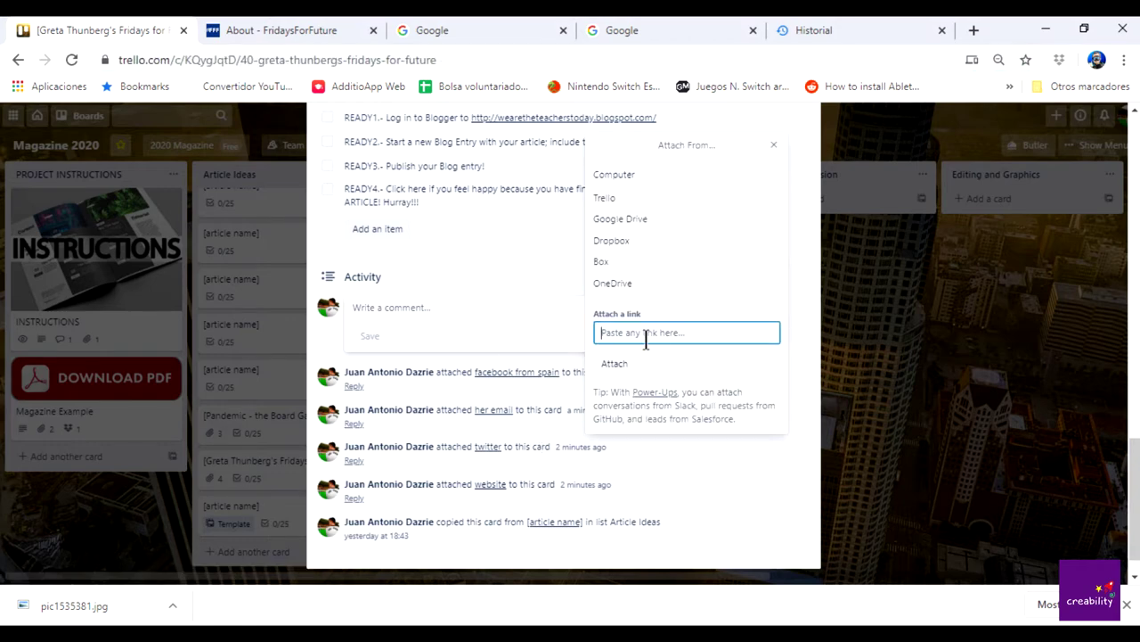
{"action": "key", "text": "ctrl+v"}
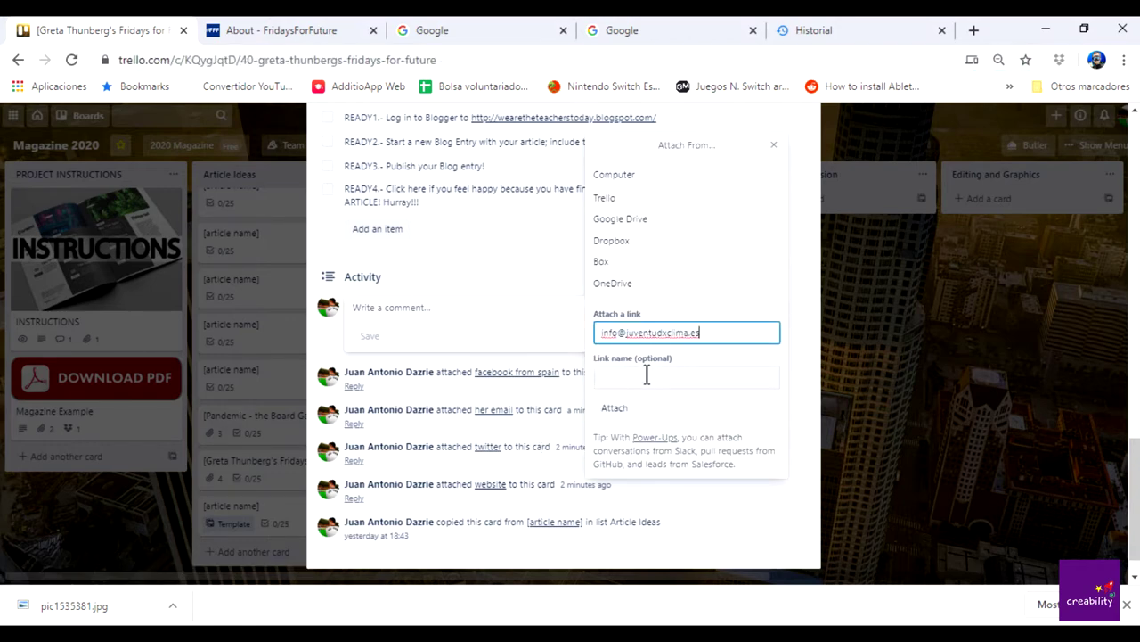
{"action": "left_click", "coordinate": [647, 375]}
{"action": "type", "text": "juventud por el clima"}
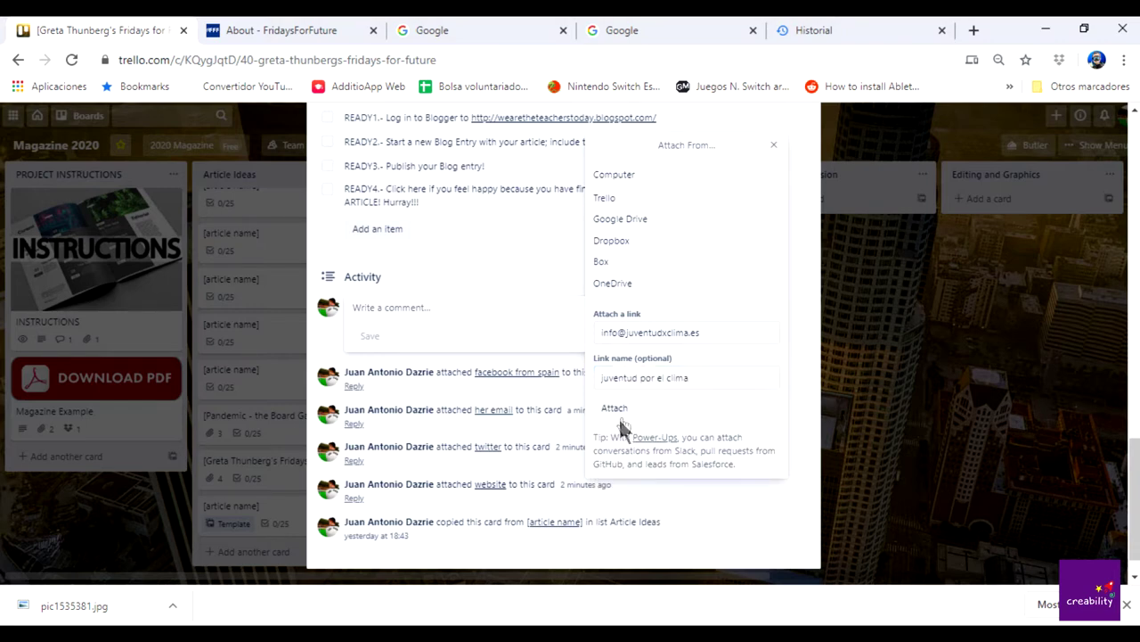
{"action": "left_click", "coordinate": [619, 409]}
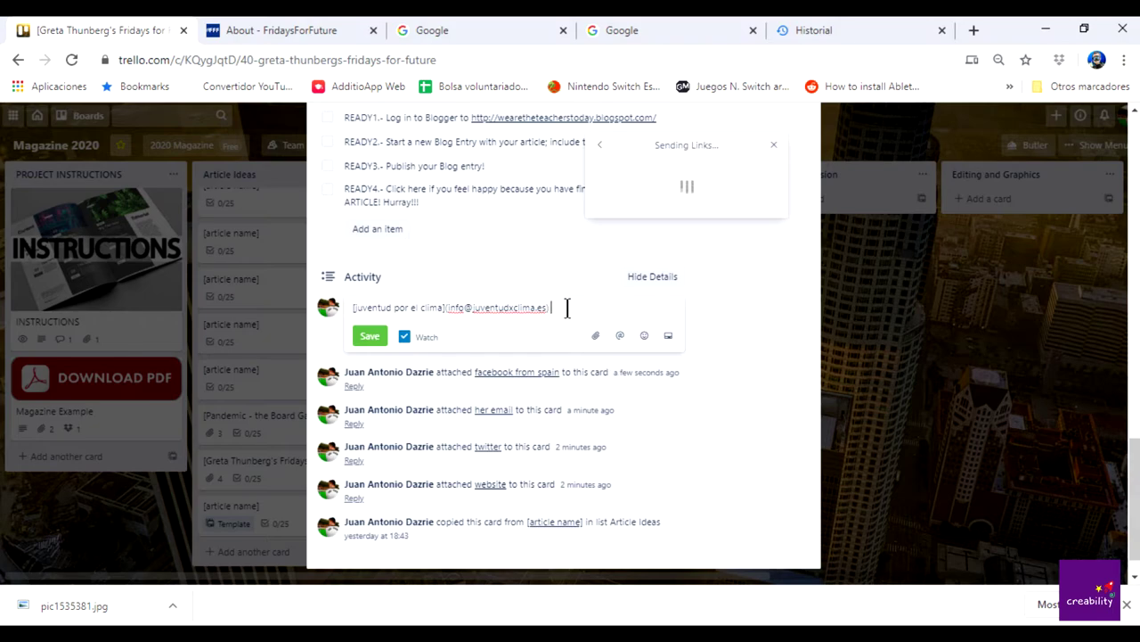
Clear the "juventud por el clima" link text from the comment box and review the card's full attachment list
{"action": "left_click_drag", "start_coordinate": [565, 306], "coordinate": [285, 297]}
{"action": "key", "text": "ctrl+x"}
{"action": "scroll", "coordinate": [623, 374], "scroll_direction": "up", "scroll_amount": 10}
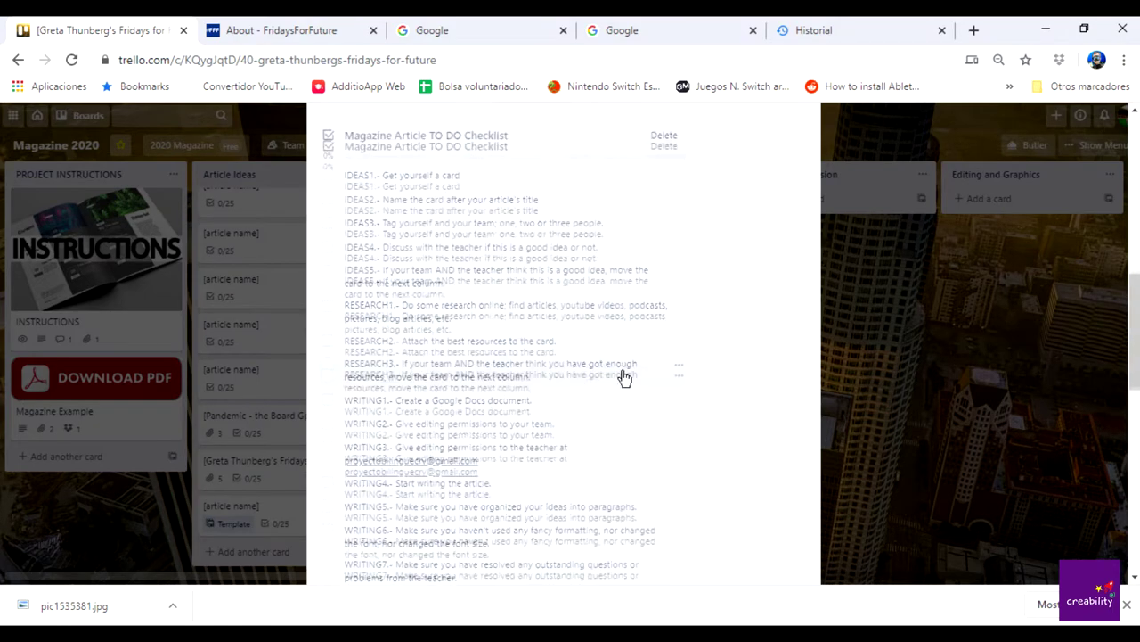
{"action": "scroll", "coordinate": [618, 381], "scroll_direction": "up", "scroll_amount": 7}
{"action": "scroll", "coordinate": [618, 381], "scroll_direction": "down", "scroll_amount": 3}
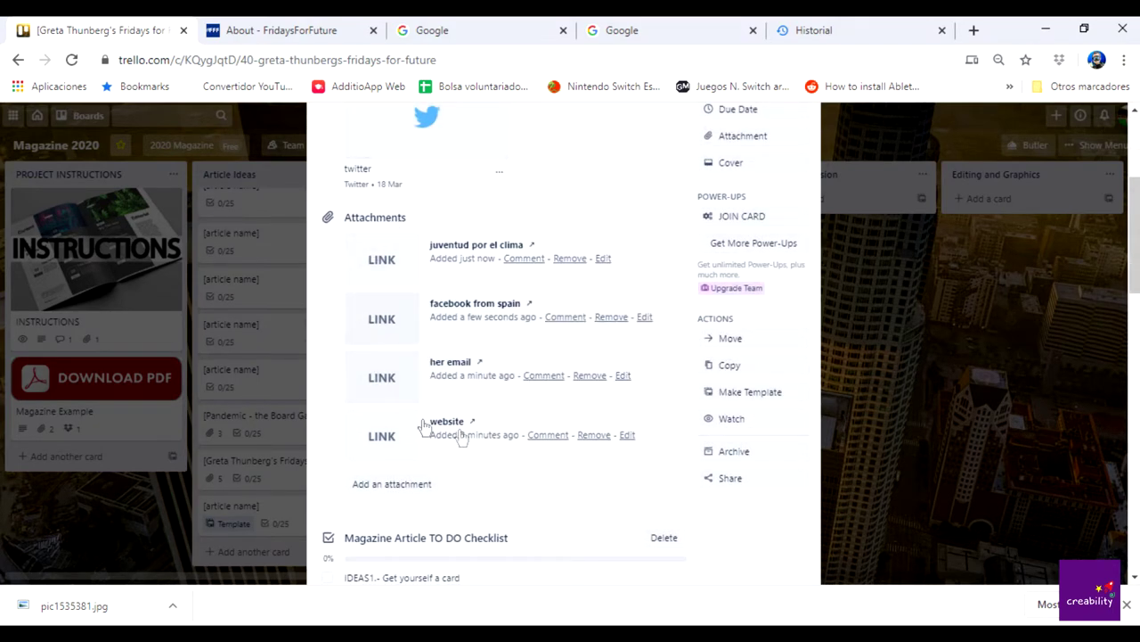
{"action": "scroll", "coordinate": [463, 365], "scroll_direction": "up", "scroll_amount": 1}
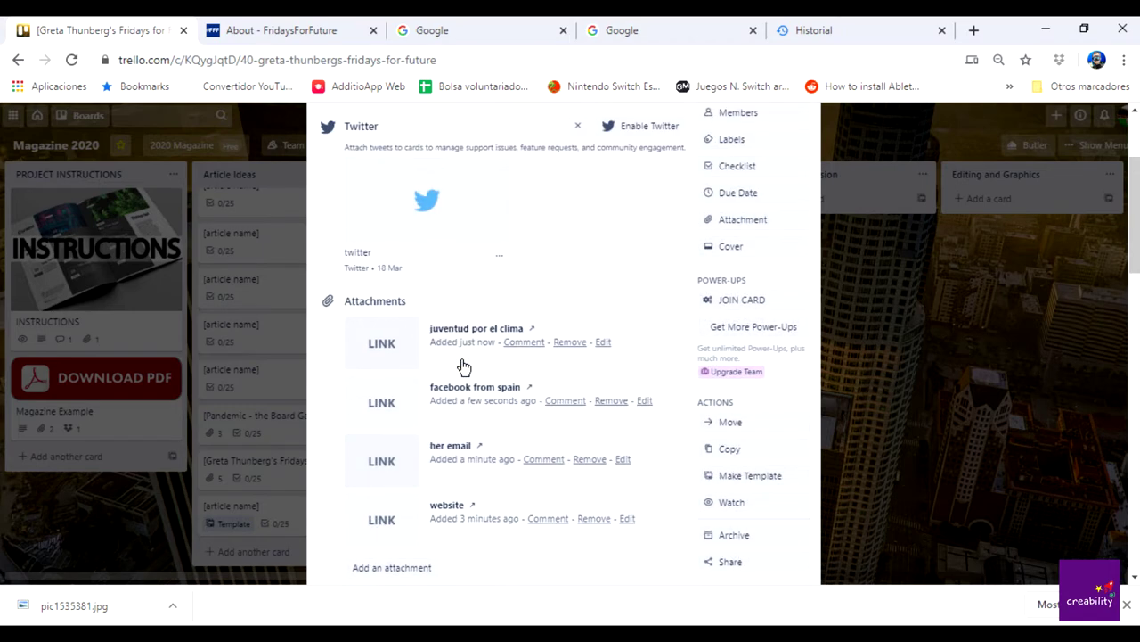
{"action": "scroll", "coordinate": [527, 343], "scroll_direction": "up", "scroll_amount": 2}
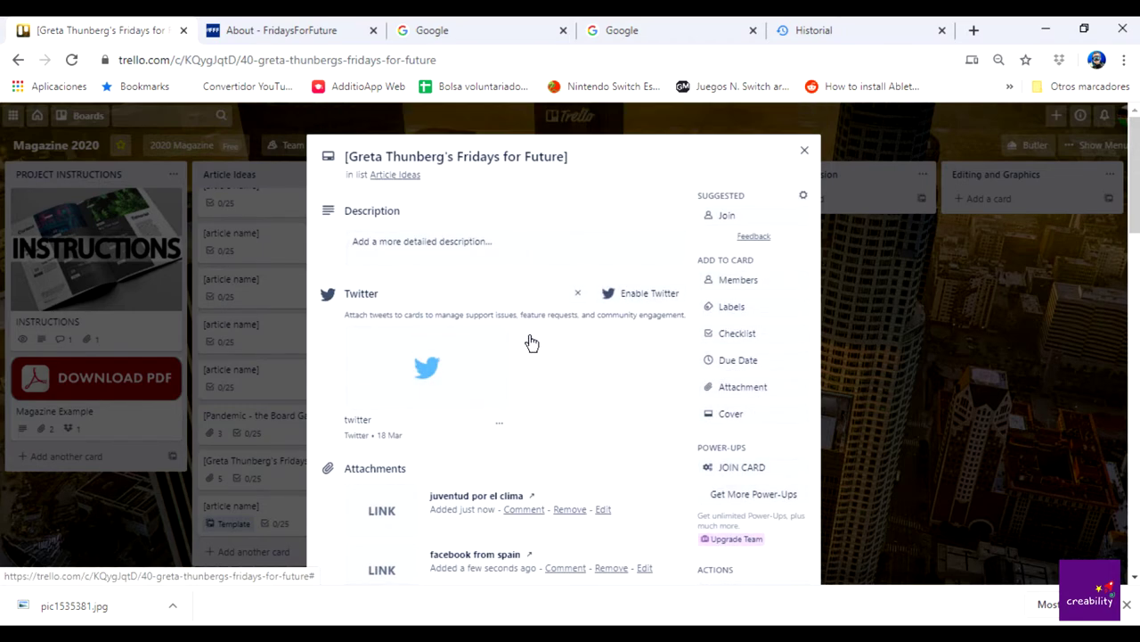